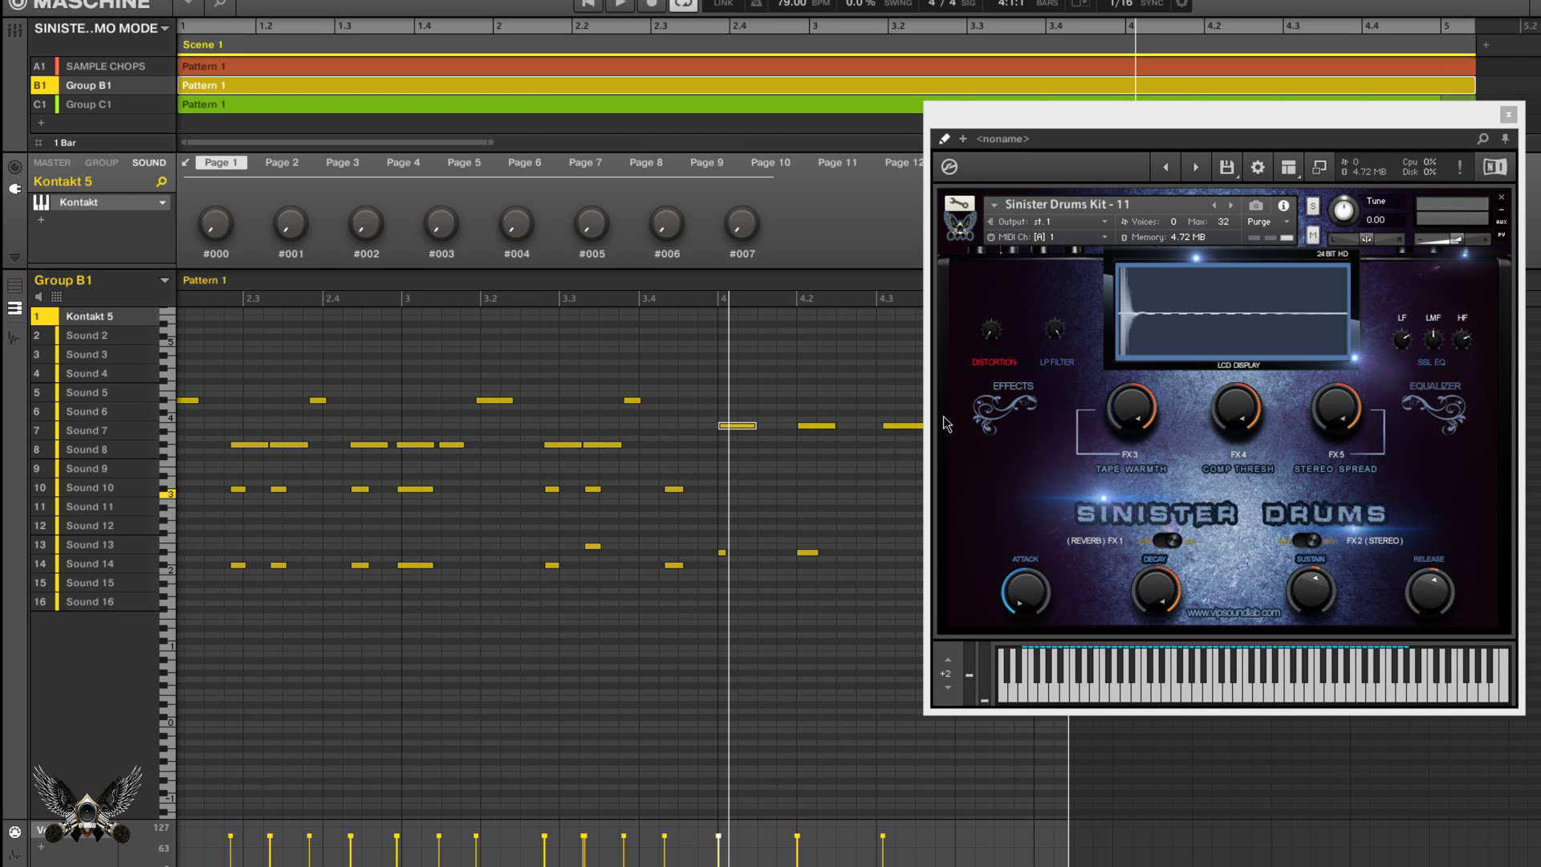
Examine the Learn MIDI CC# Automation option on the FX3 Tape Warmth and Attack knobs
left_click(1065, 306)
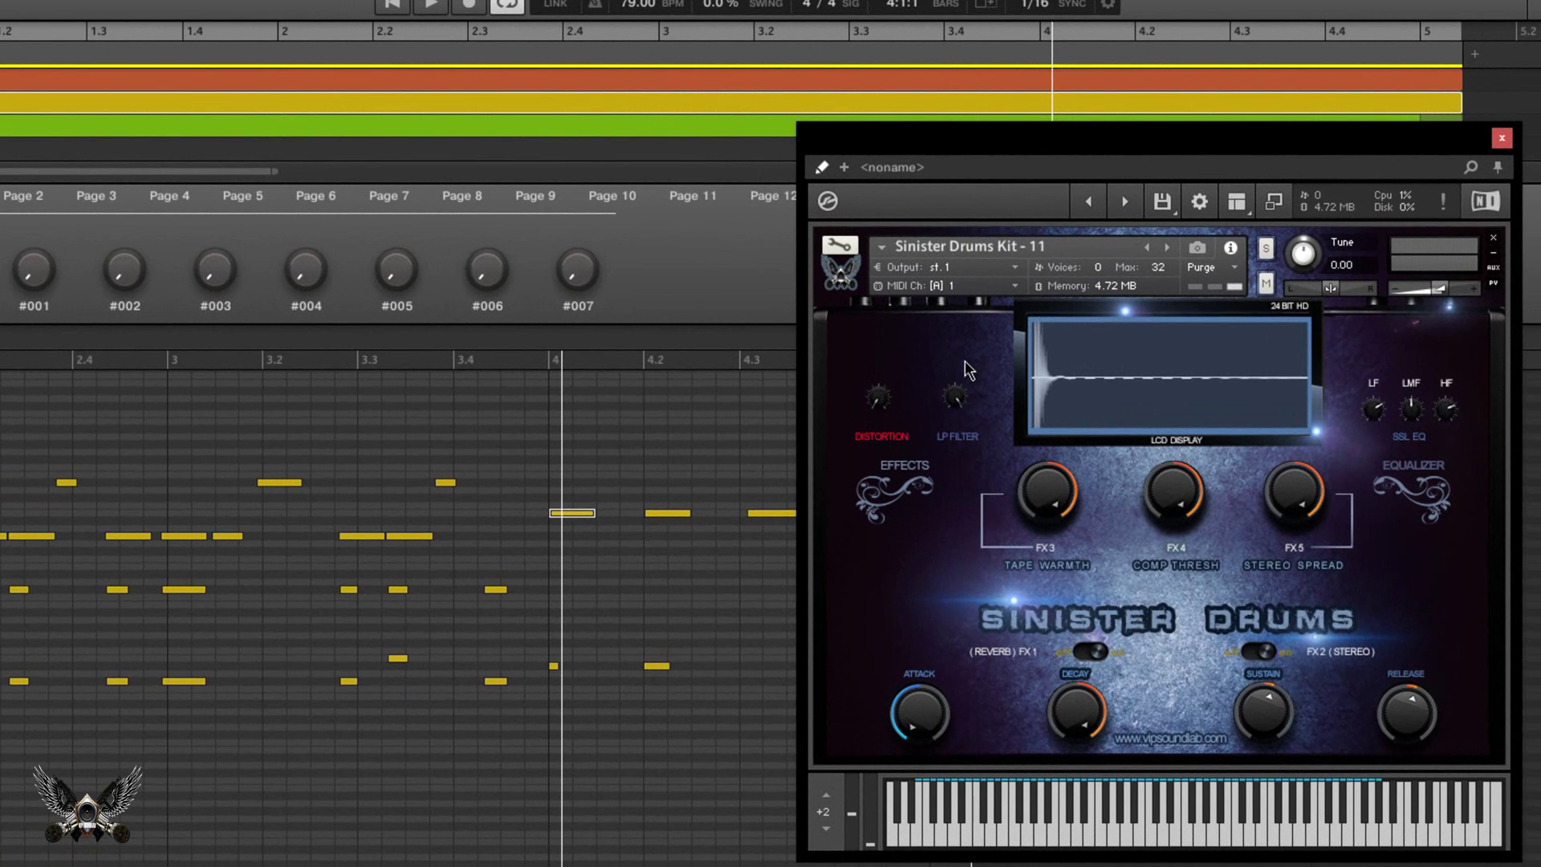
right_click(1052, 488)
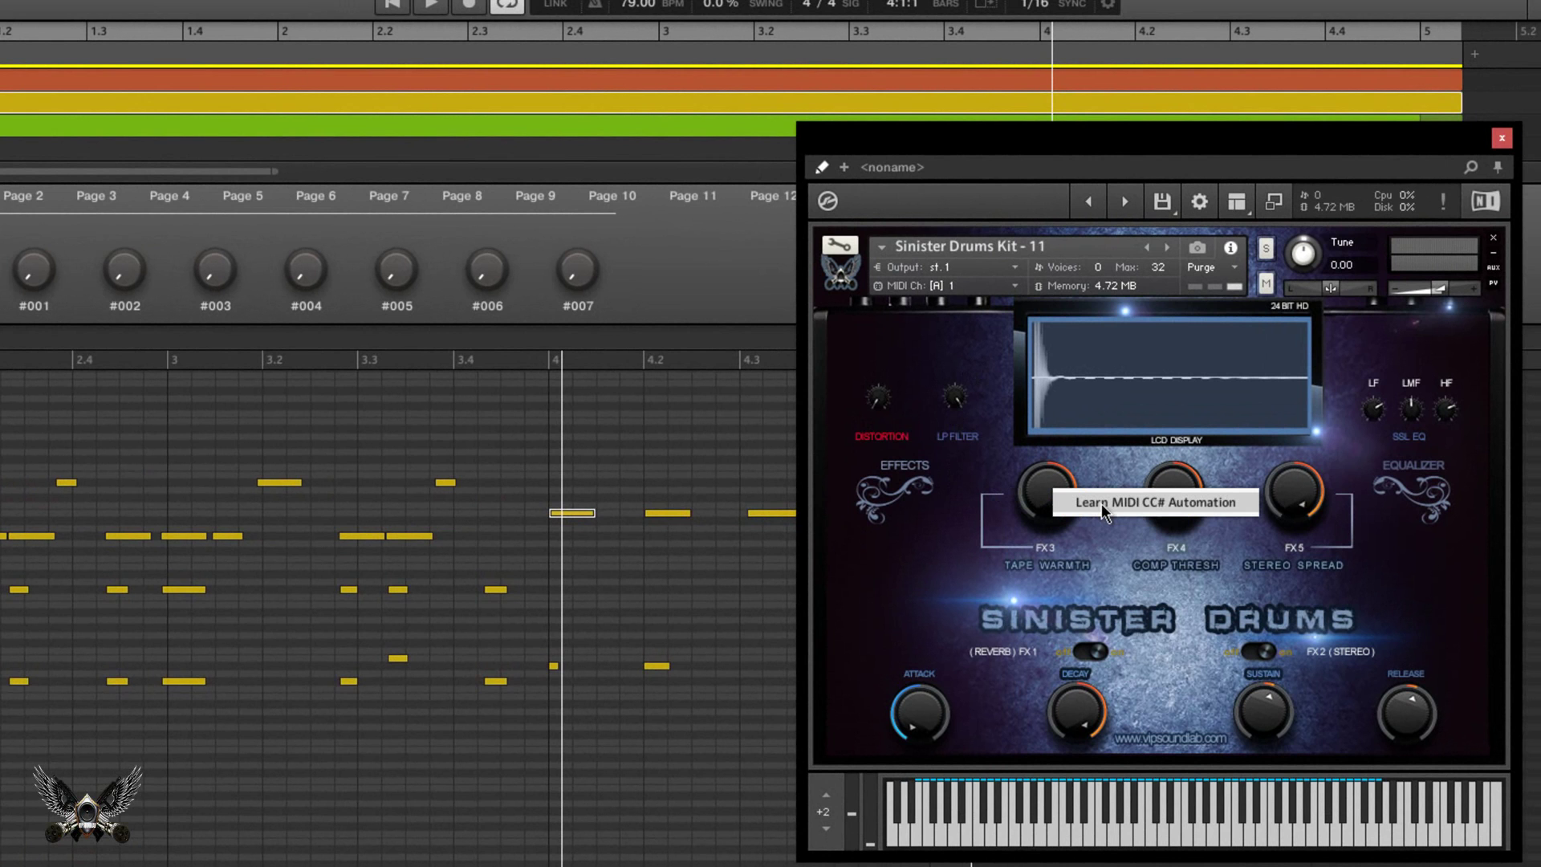
left_click(964, 469)
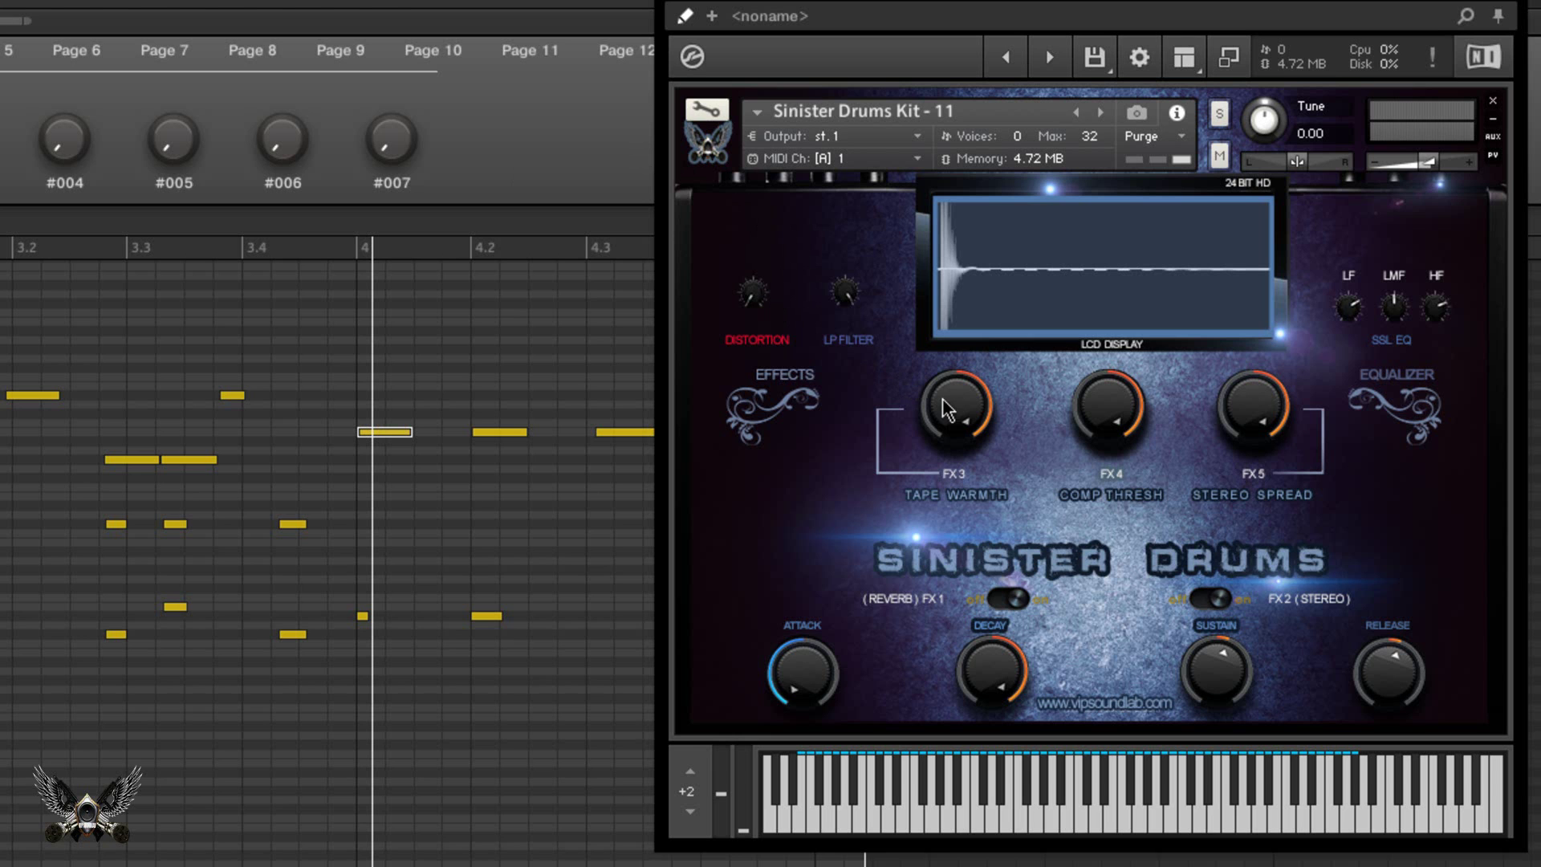
right_click(817, 668)
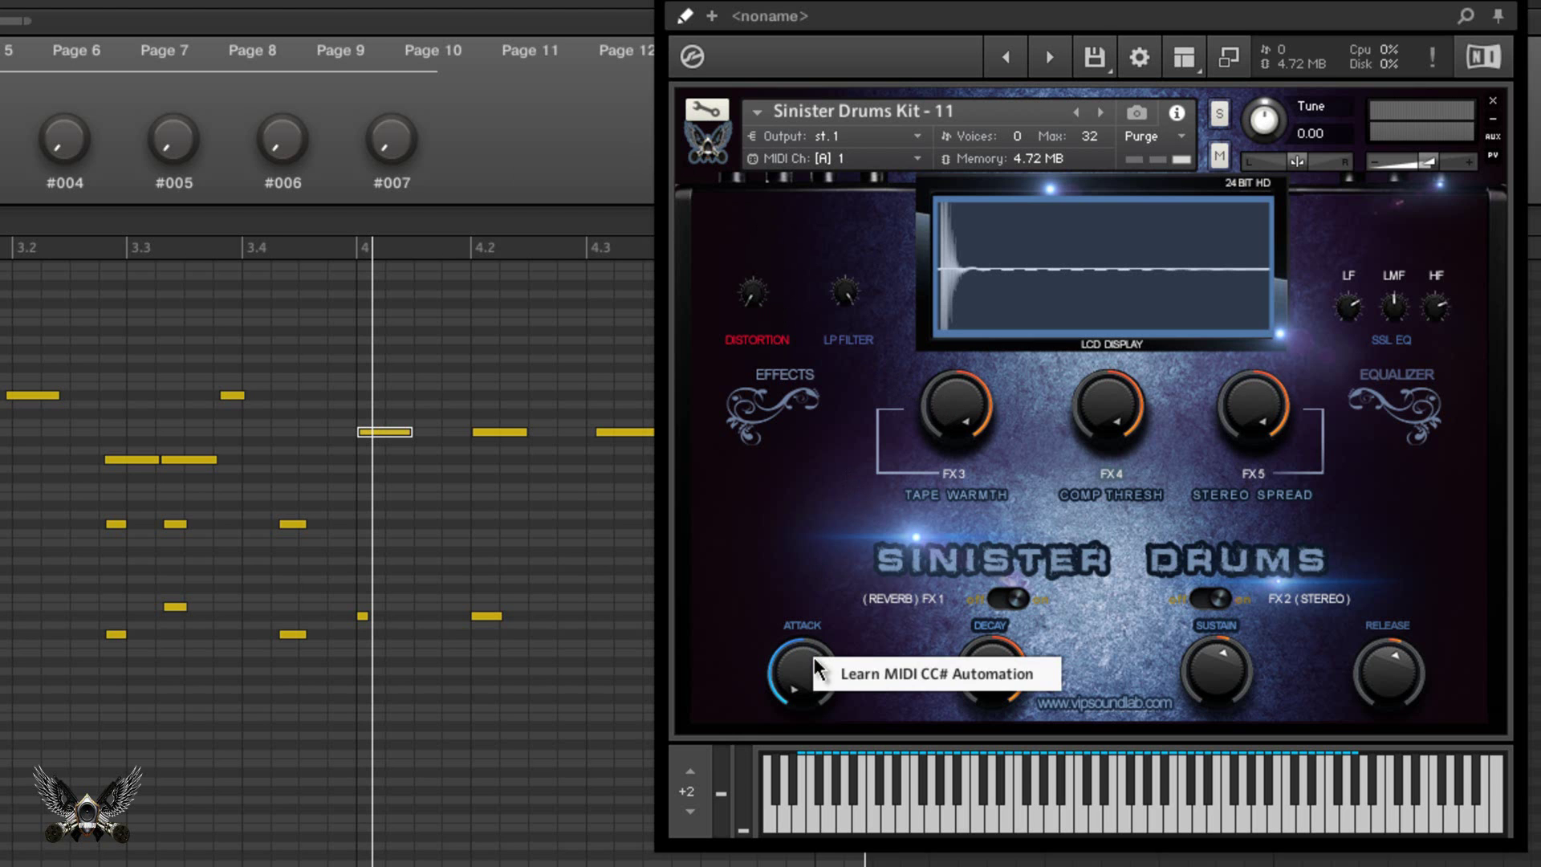
left_click(877, 674)
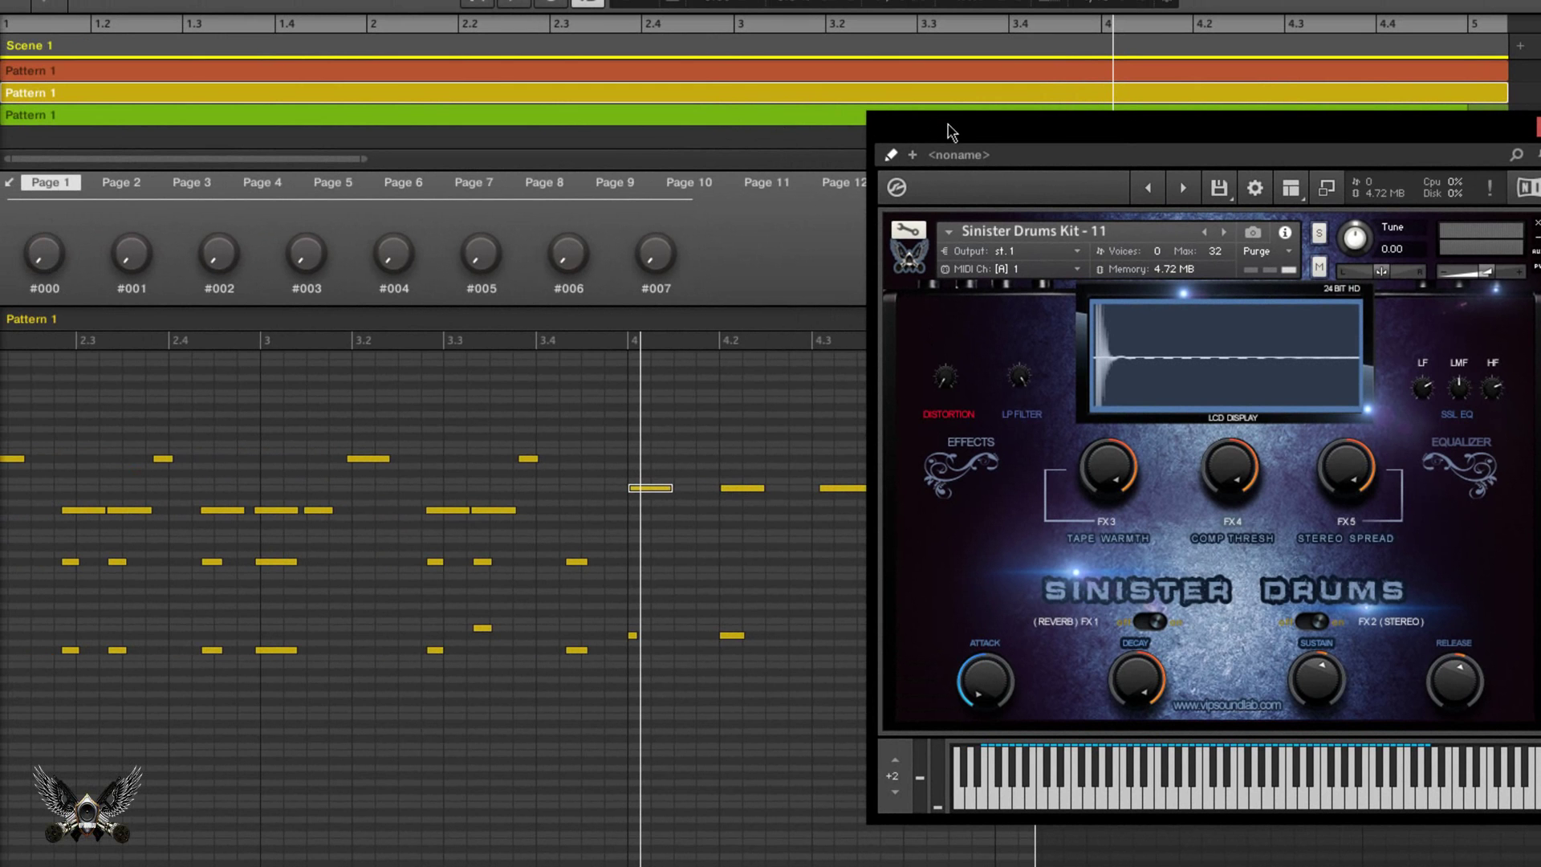
Move the Kontakt window clear of the macro controls and look through parameter pages 2 to 4, ending on Page 1
left_click_drag(950, 131, 955, 267)
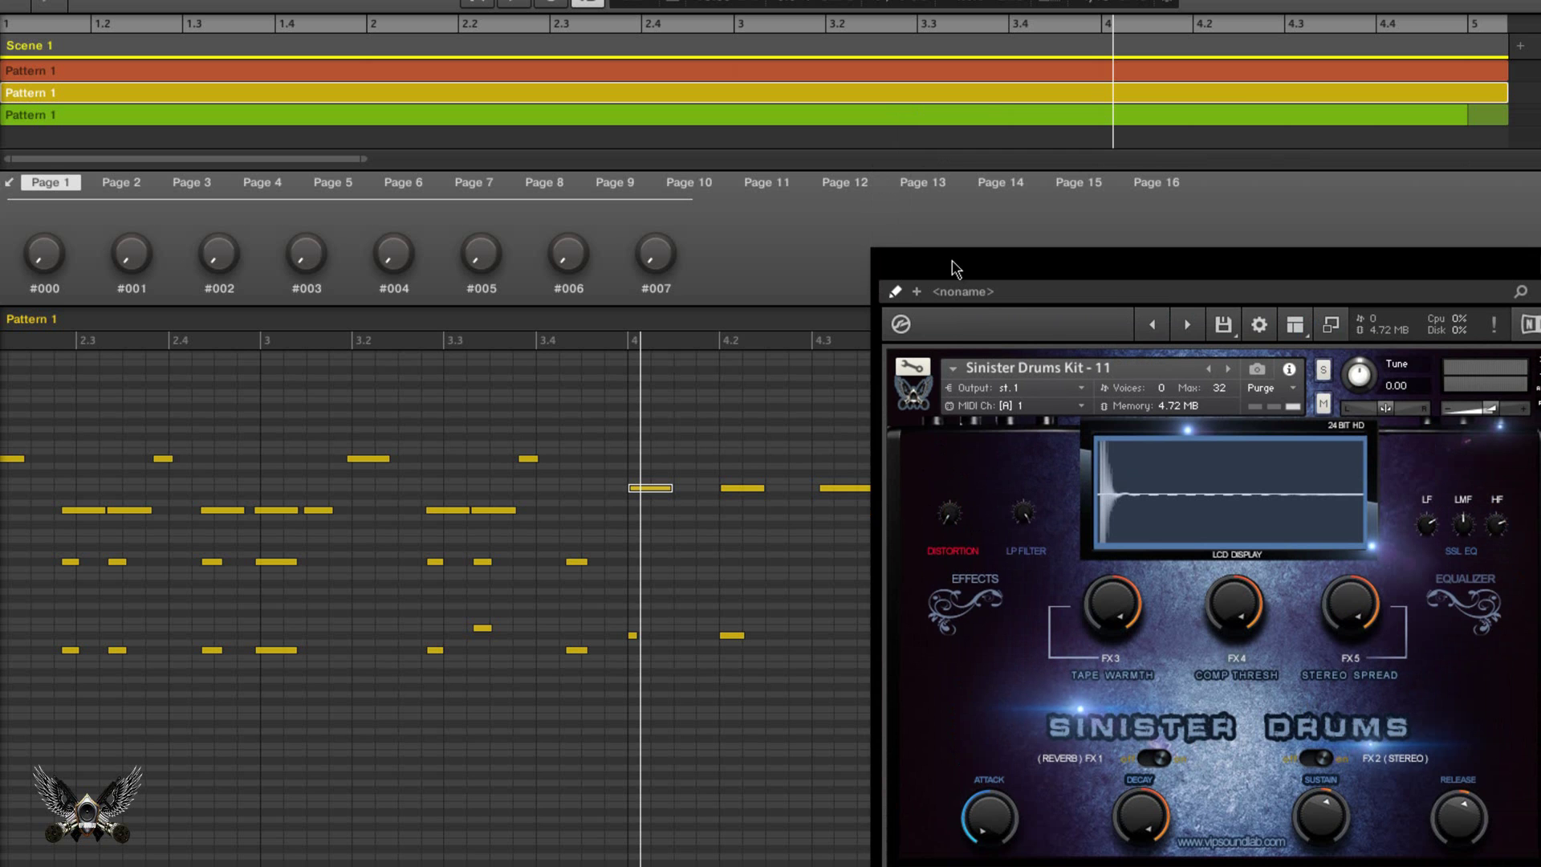
left_click_drag(955, 267, 887, 109)
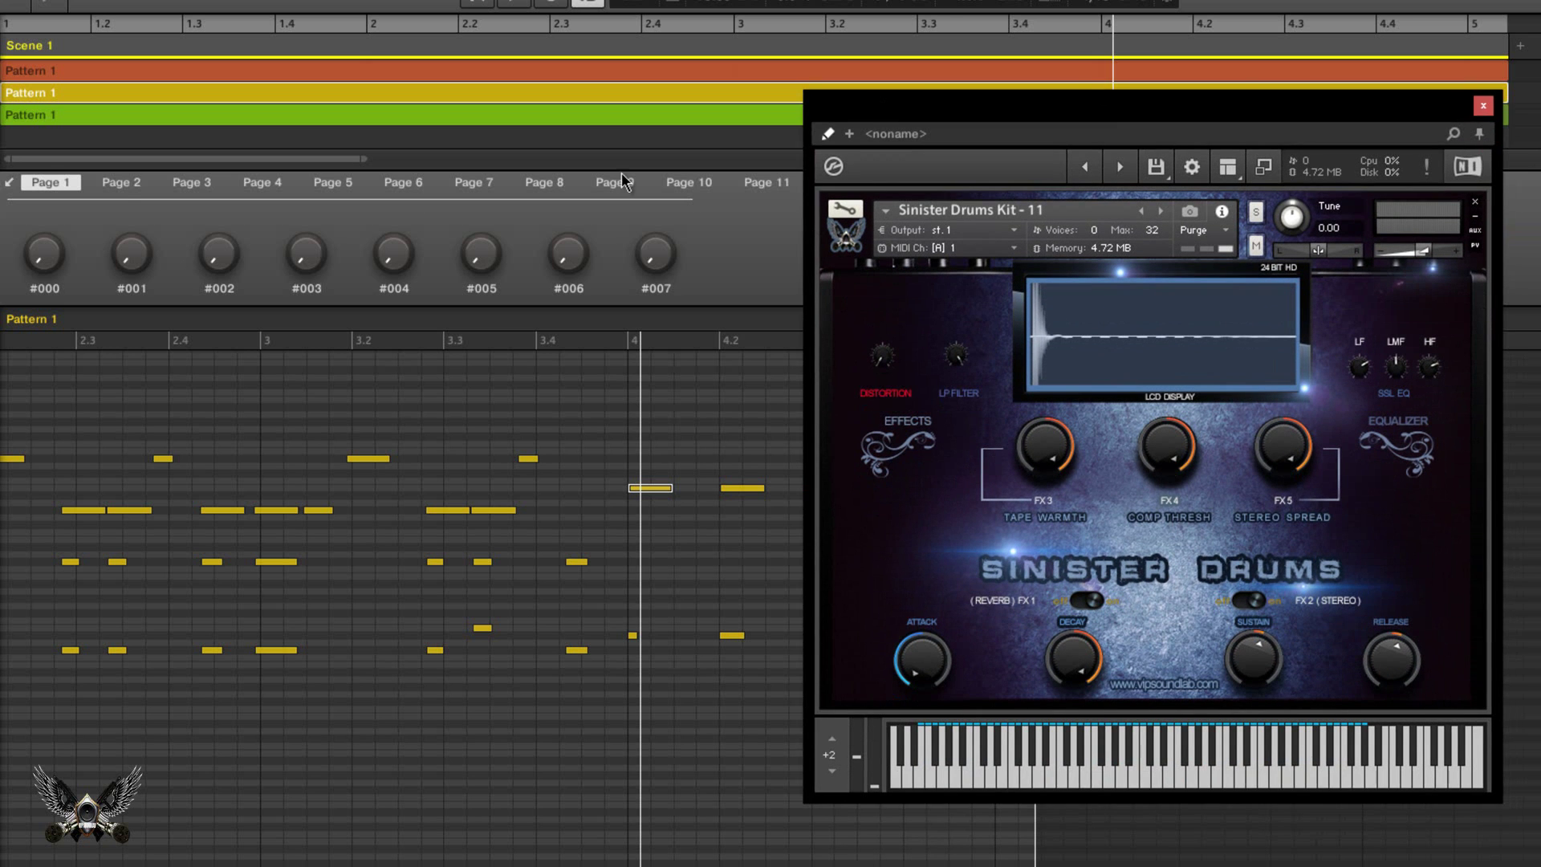
left_click(122, 185)
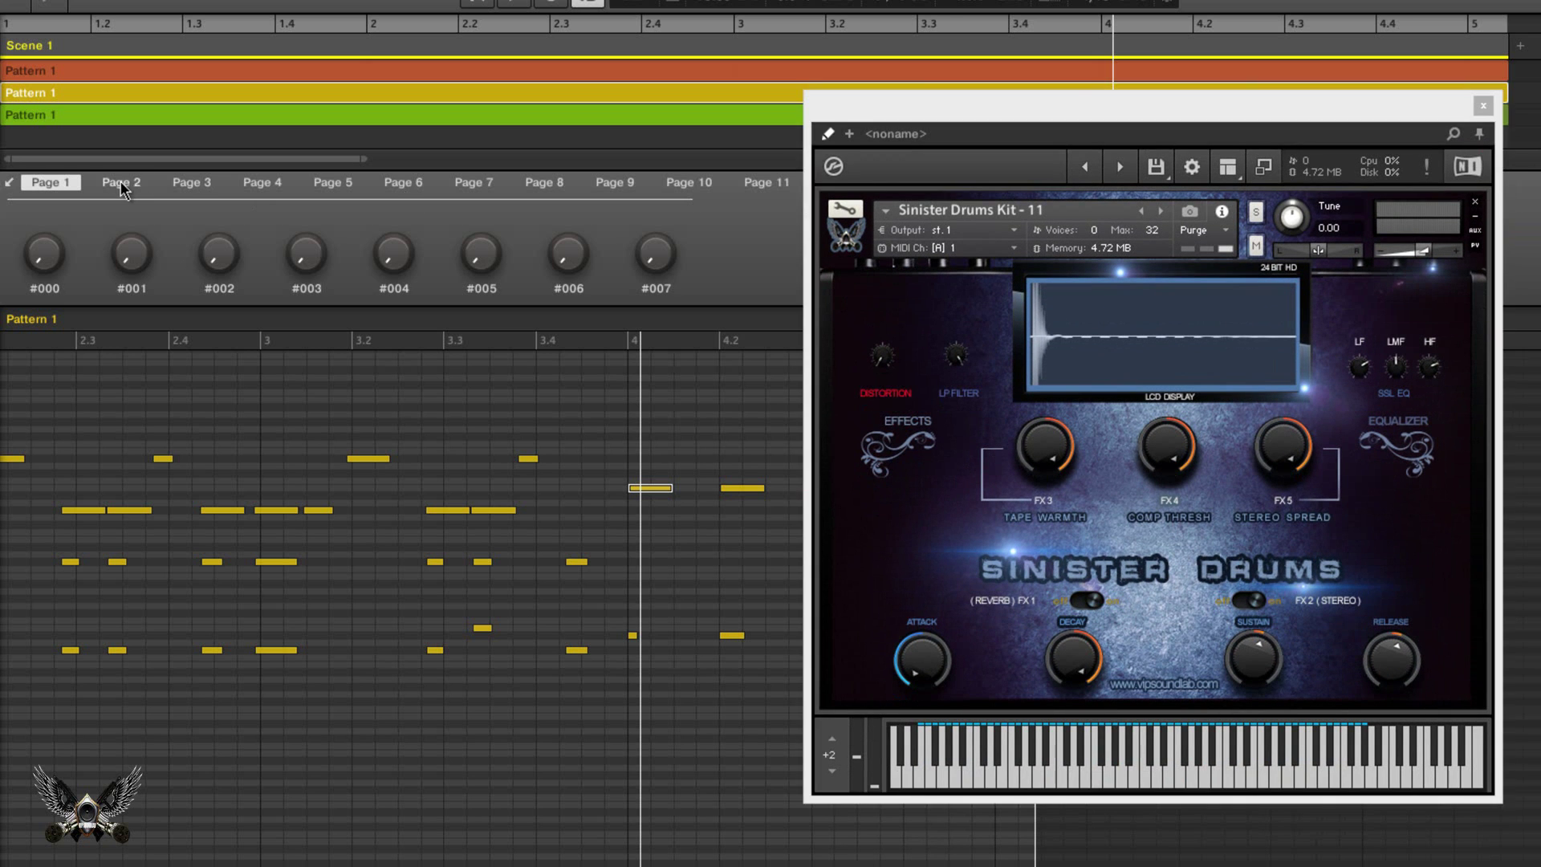
left_click(186, 185)
left_click(255, 189)
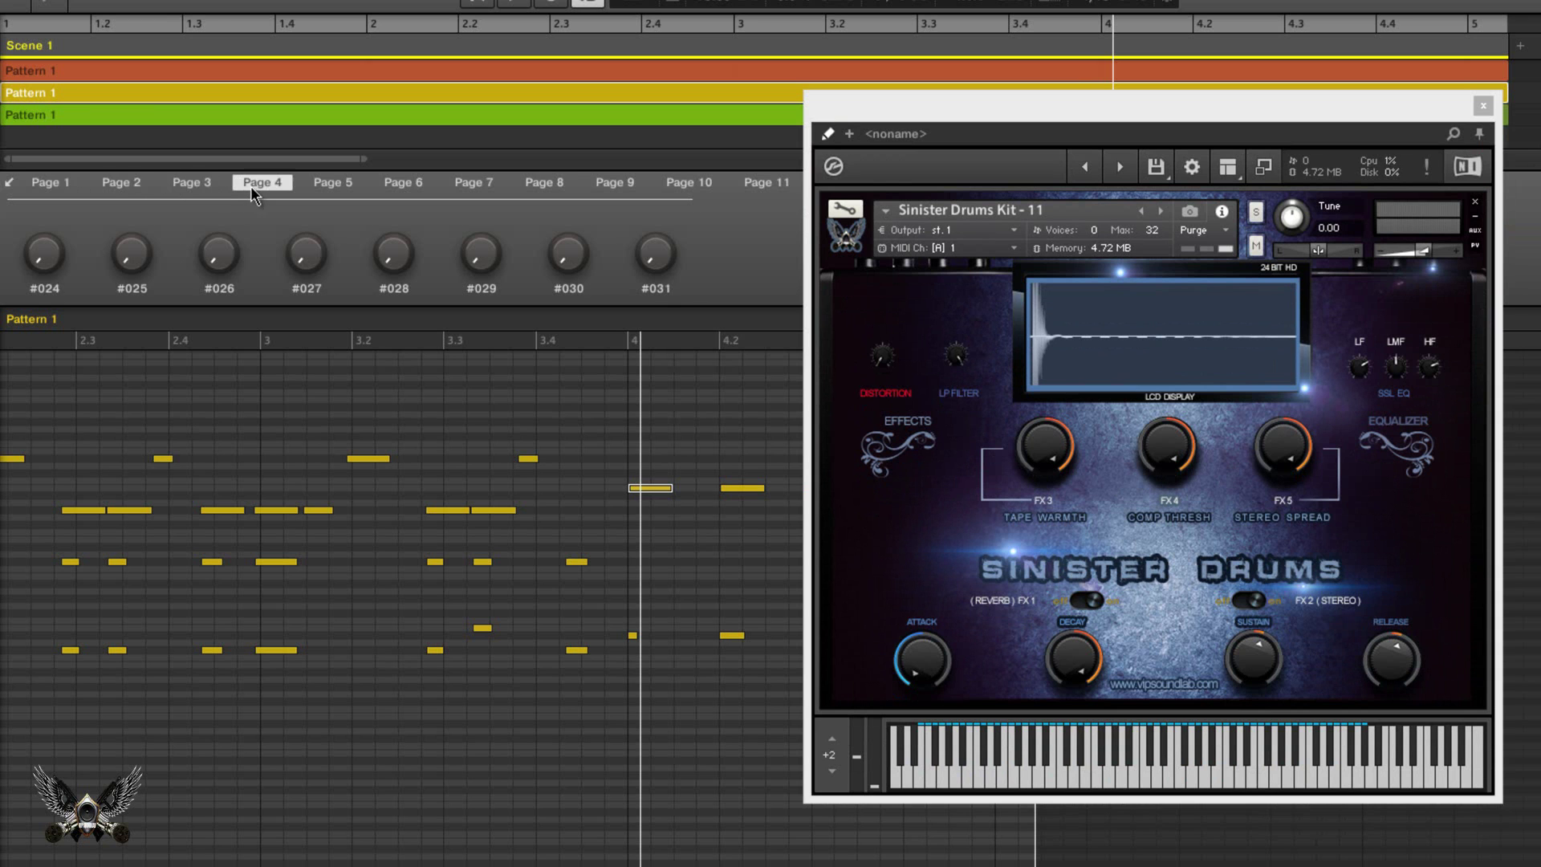
left_click(198, 191)
left_click(121, 186)
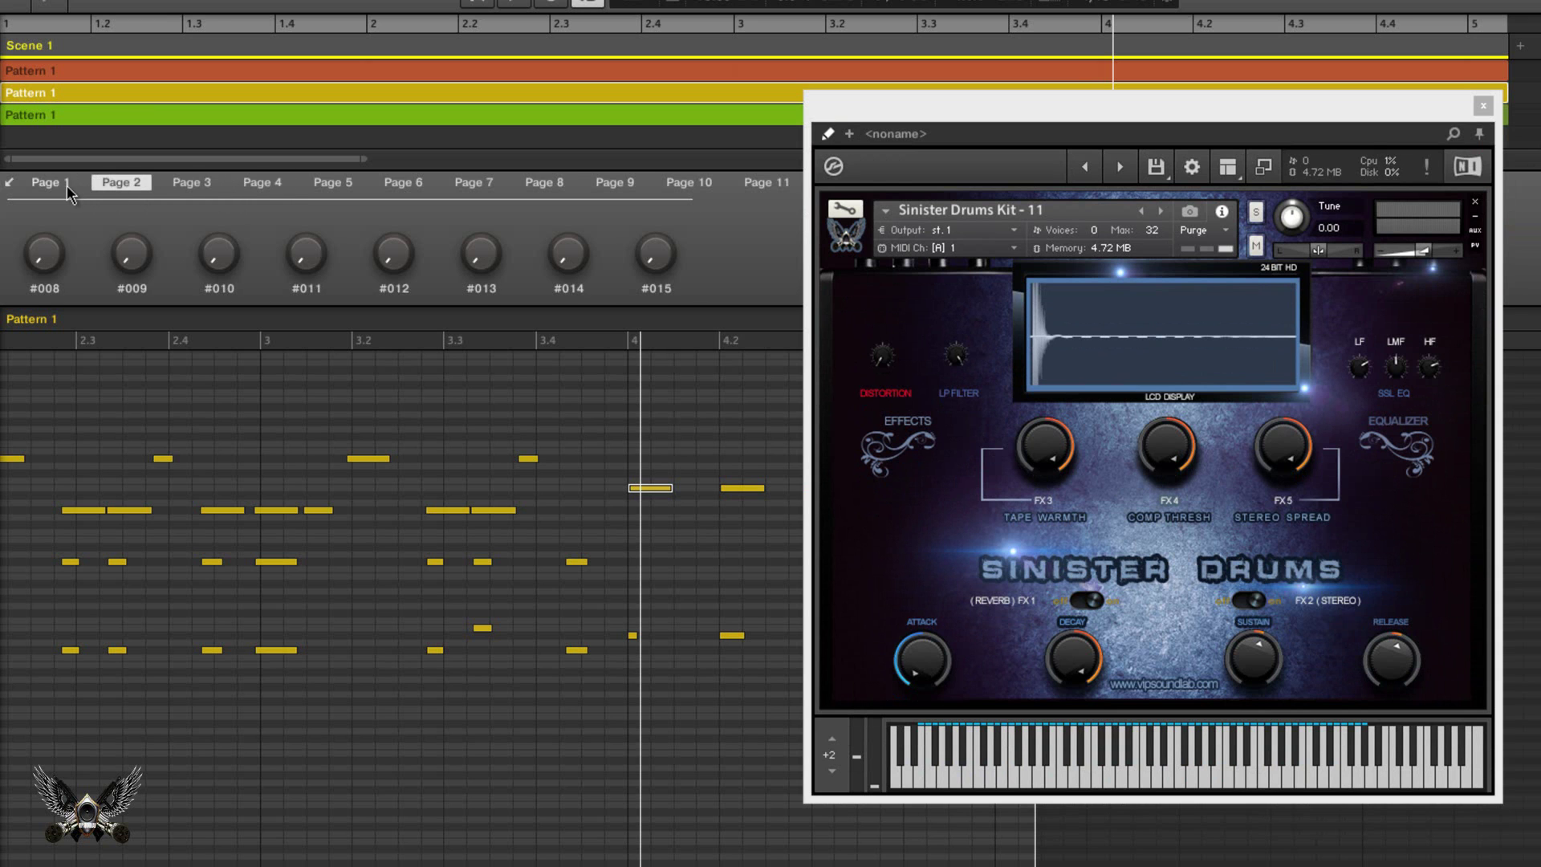
left_click(66, 188)
Turn the unassigned #000 knob on Page 1 up and down to test its effect on the instrument
mouse_move(126, 242)
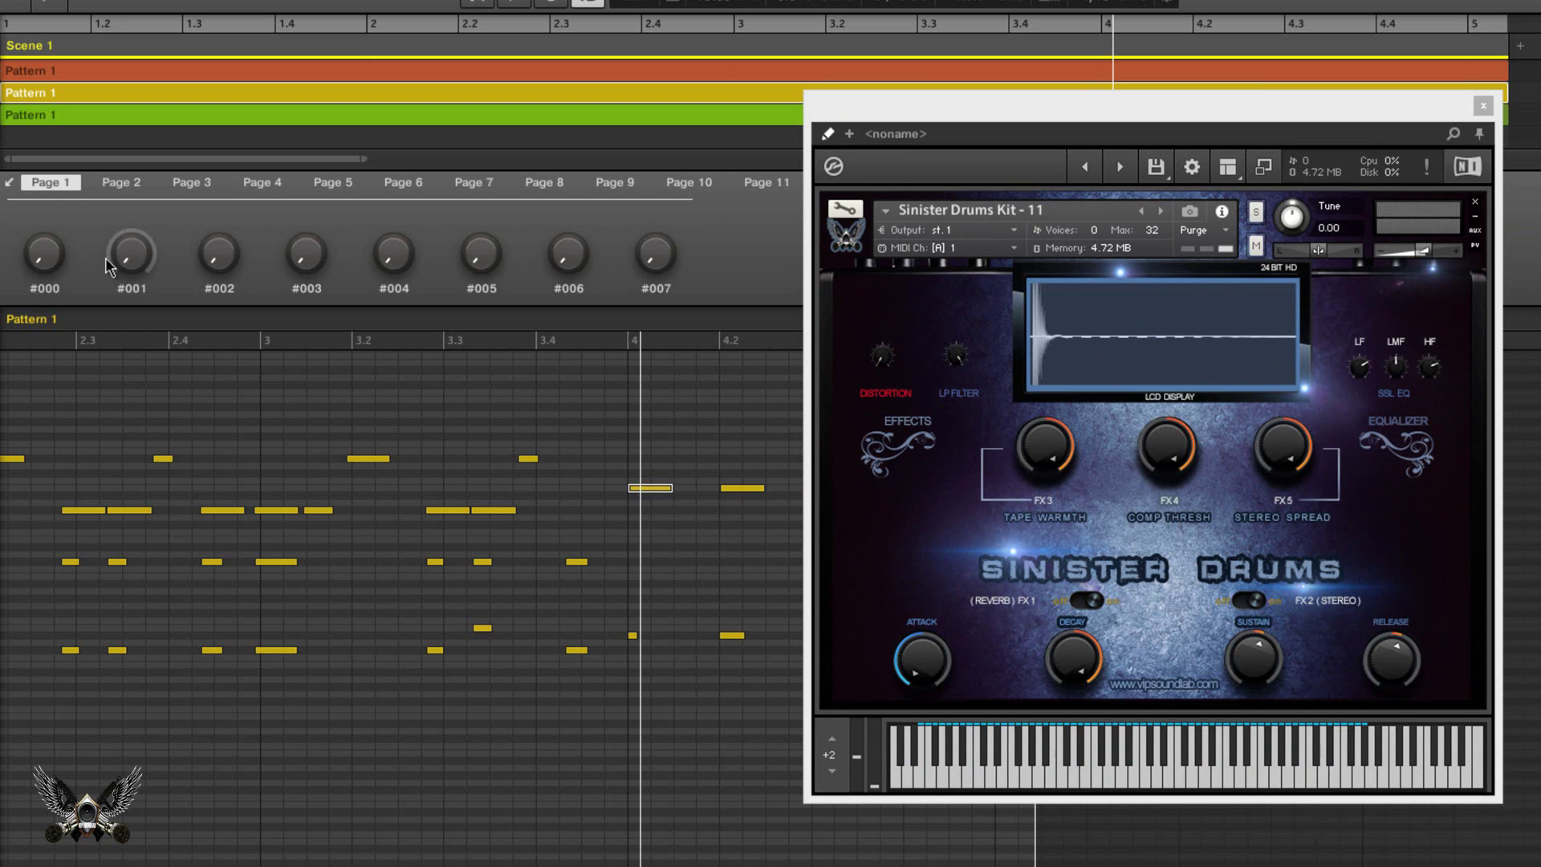
mouse_move(33, 258)
scroll(48, 259, "up", 10)
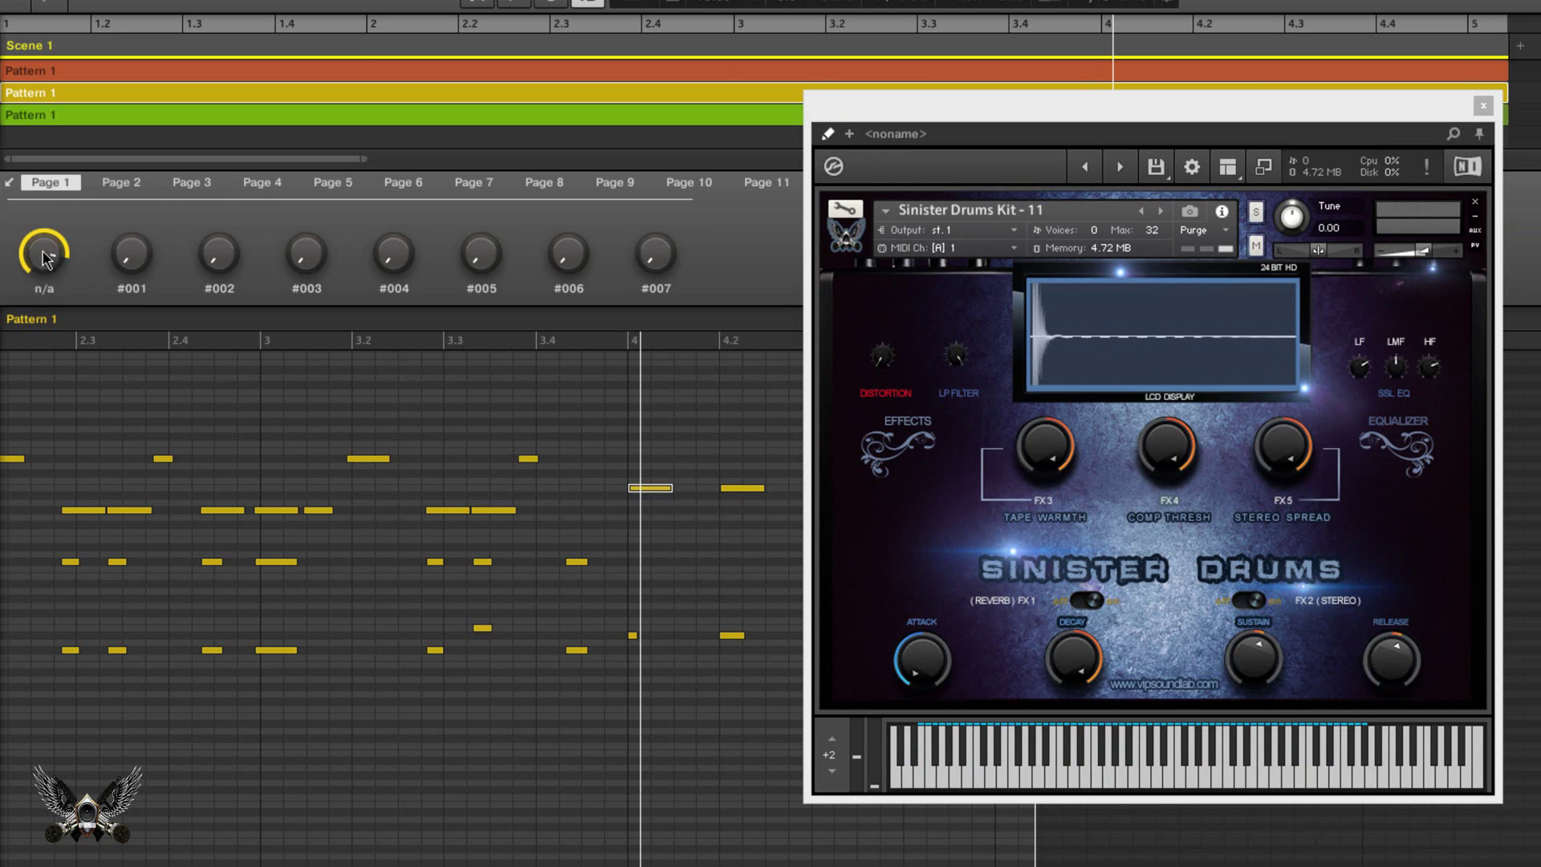
scroll(47, 259, "down", 5)
scroll(44, 255, "up", 10)
scroll(41, 248, "up", 3)
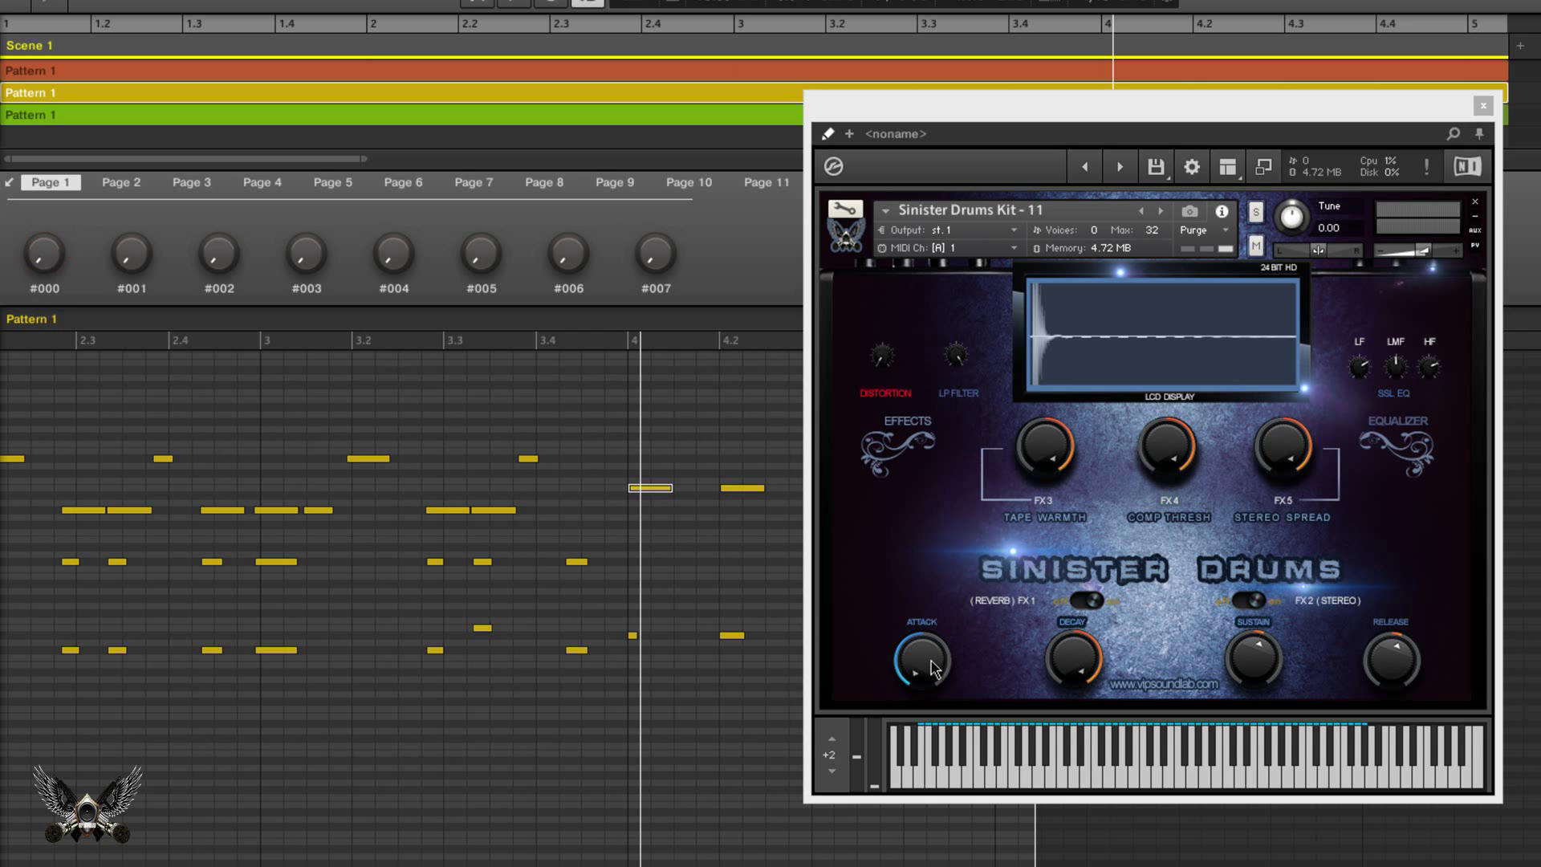
Try Learn MIDI CC# Automation on the FX3 Tape Warmth knob
mouse_move(1079, 114)
left_mouse_down()
mouse_move(992, 49)
mouse_move(1057, 92)
left_mouse_up()
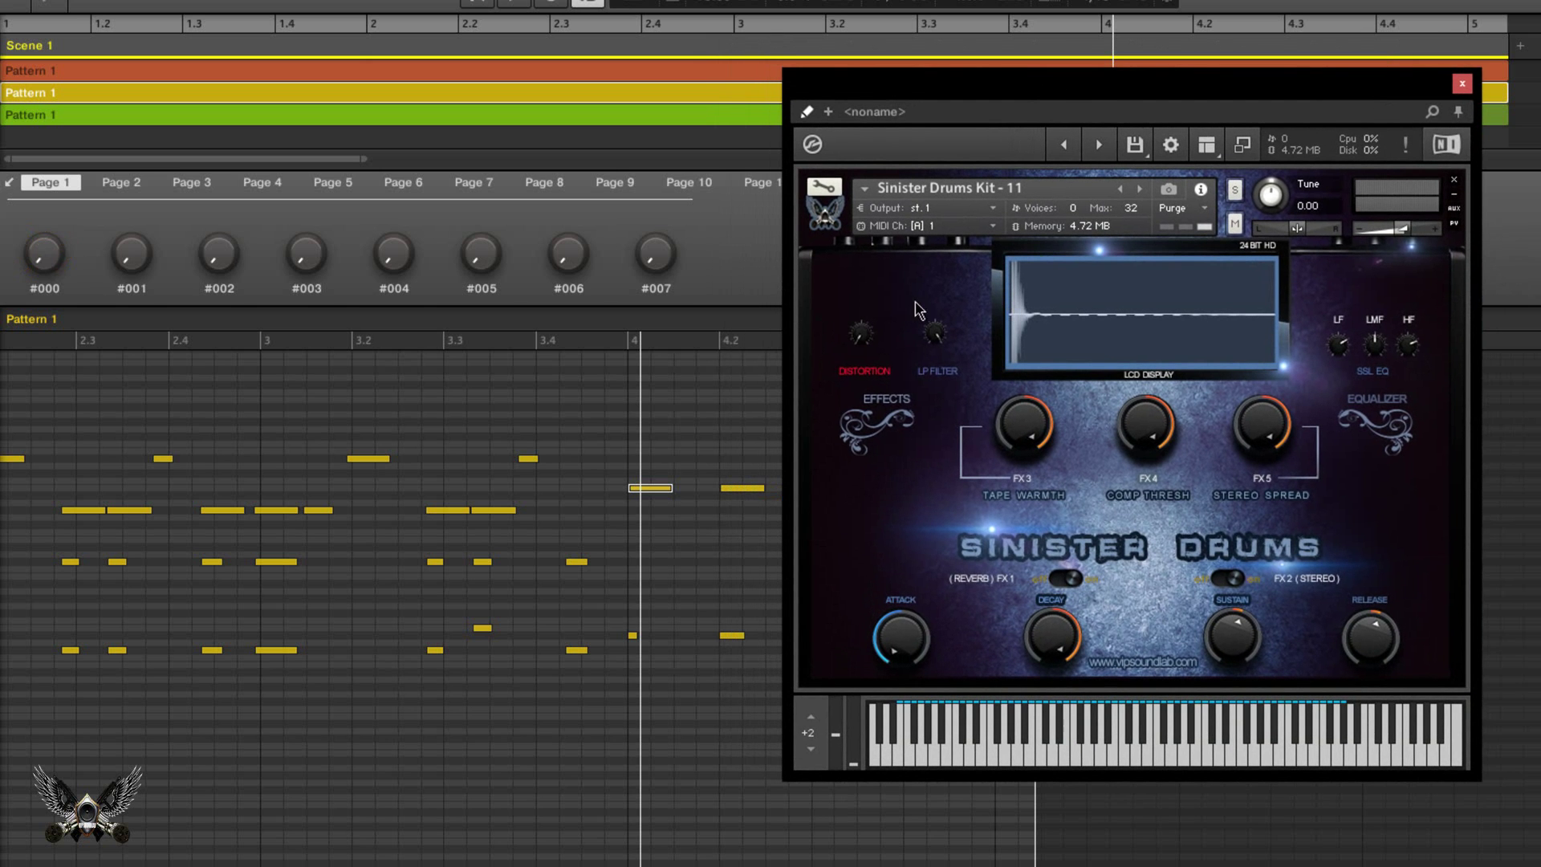
right_click(1032, 426)
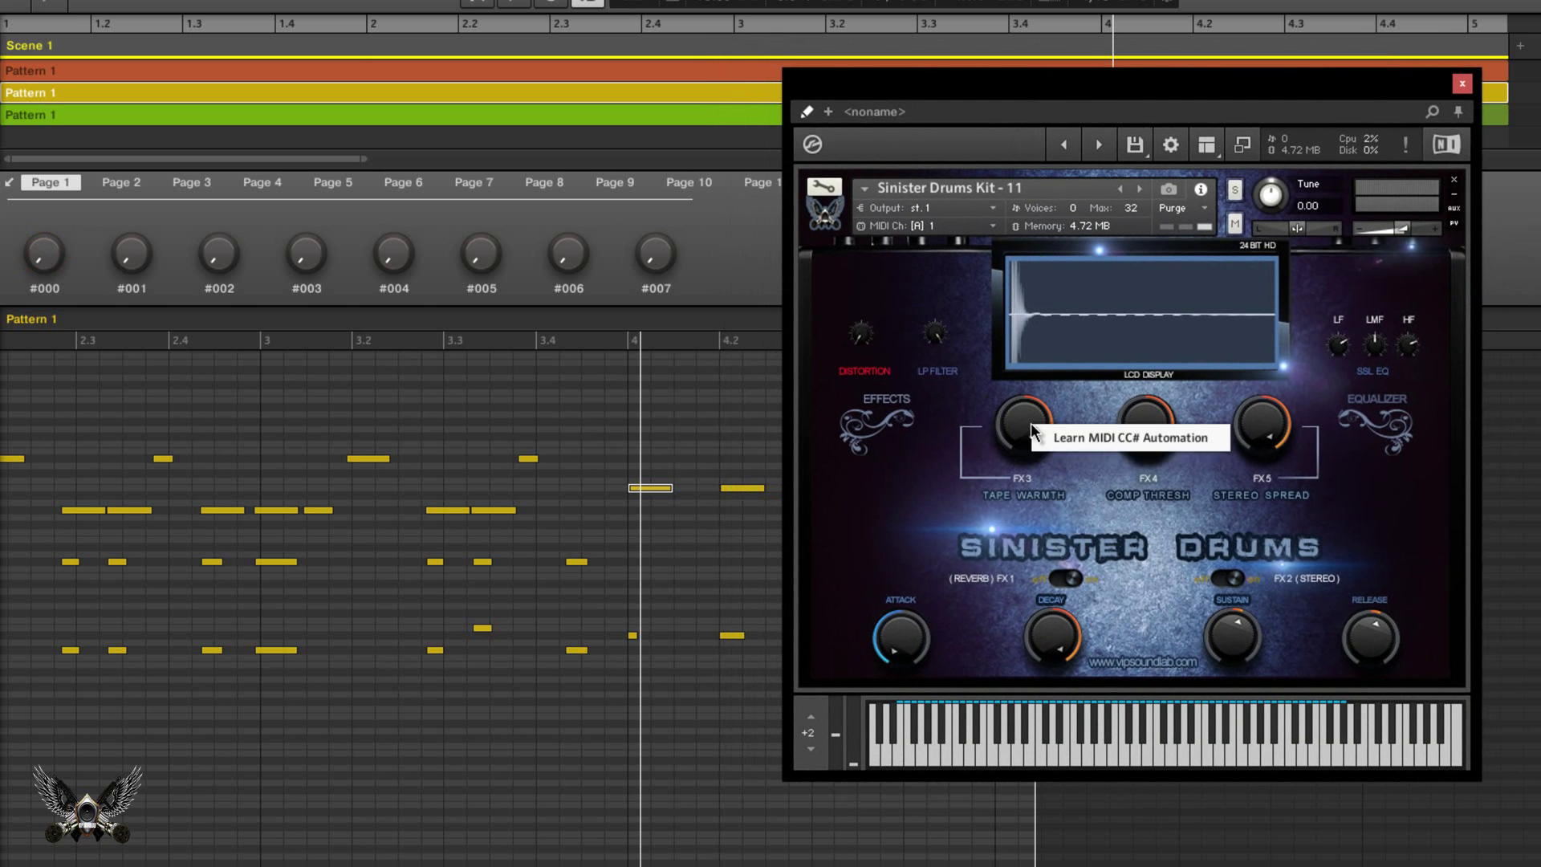
left_click(1082, 440)
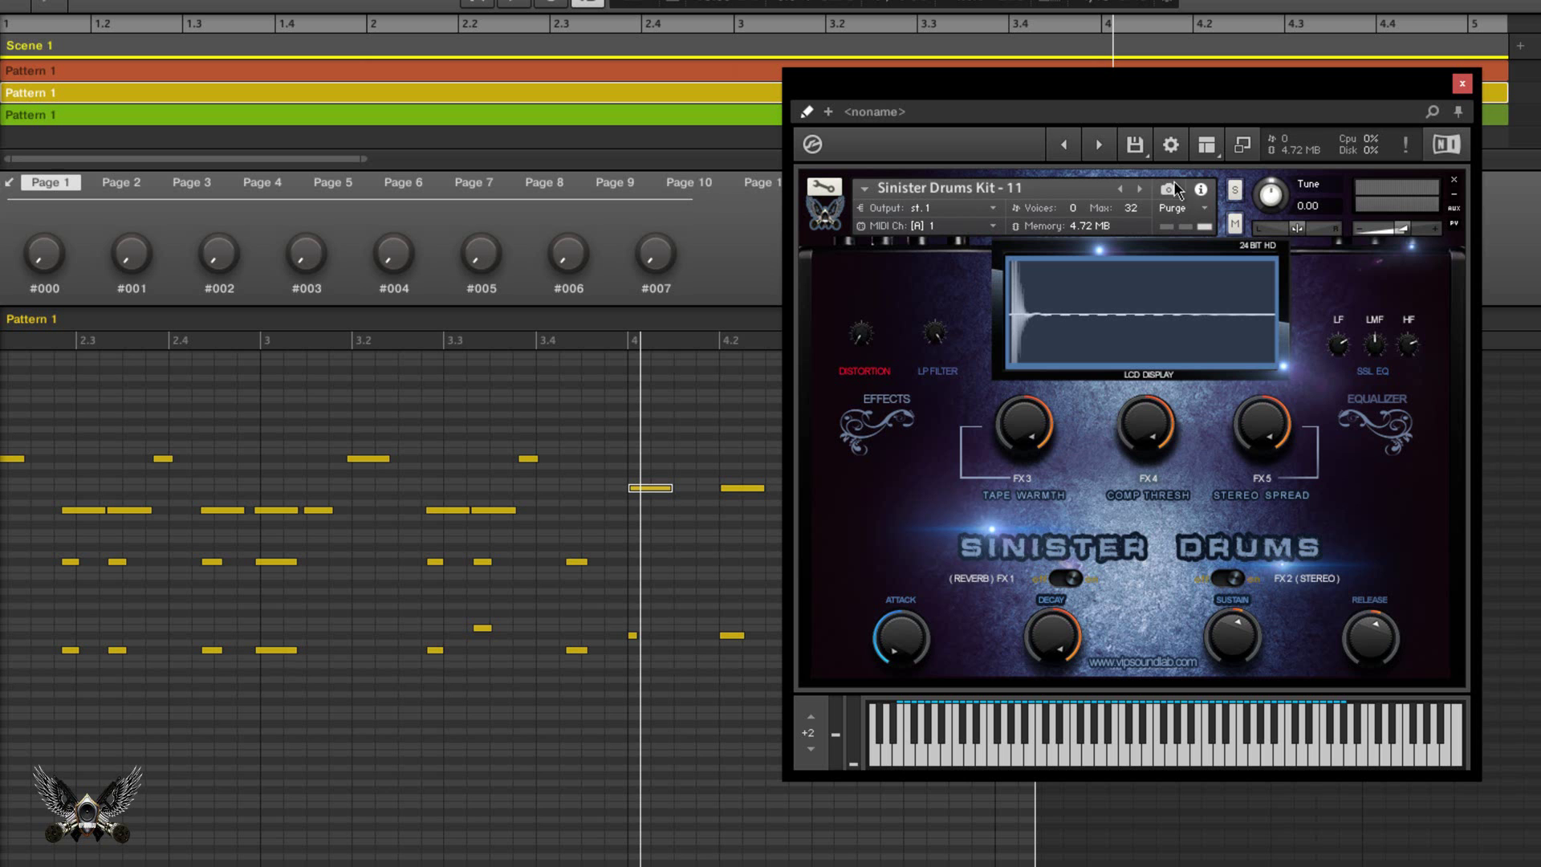
Expand Kontakt to its full view, compare the MIDI and host automation lists, and leave the Host Automation list open
left_click(1244, 146)
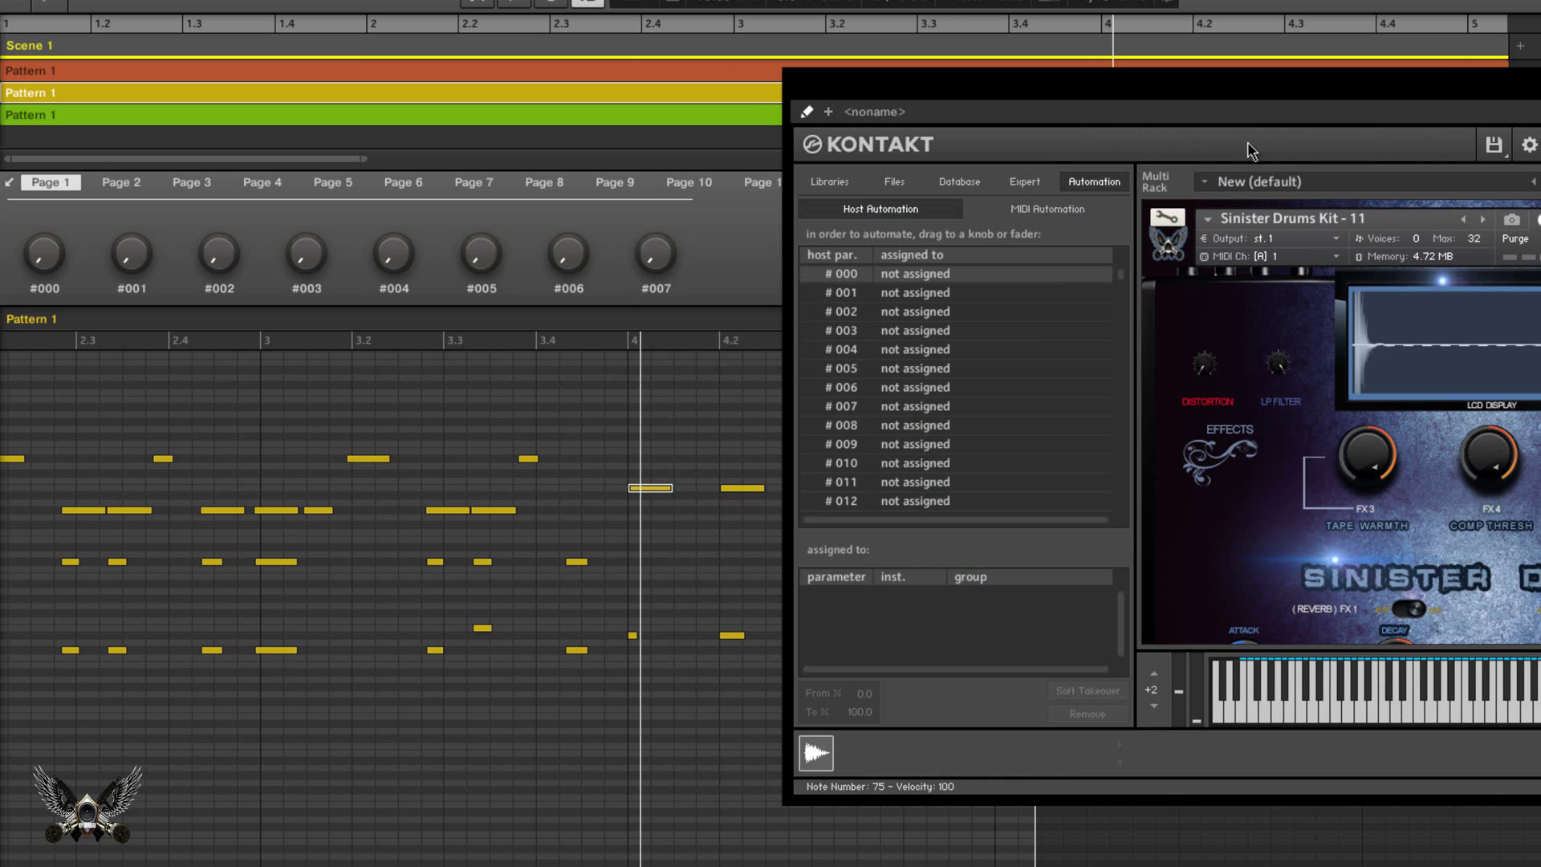
left_click_drag(1293, 93, 928, 50)
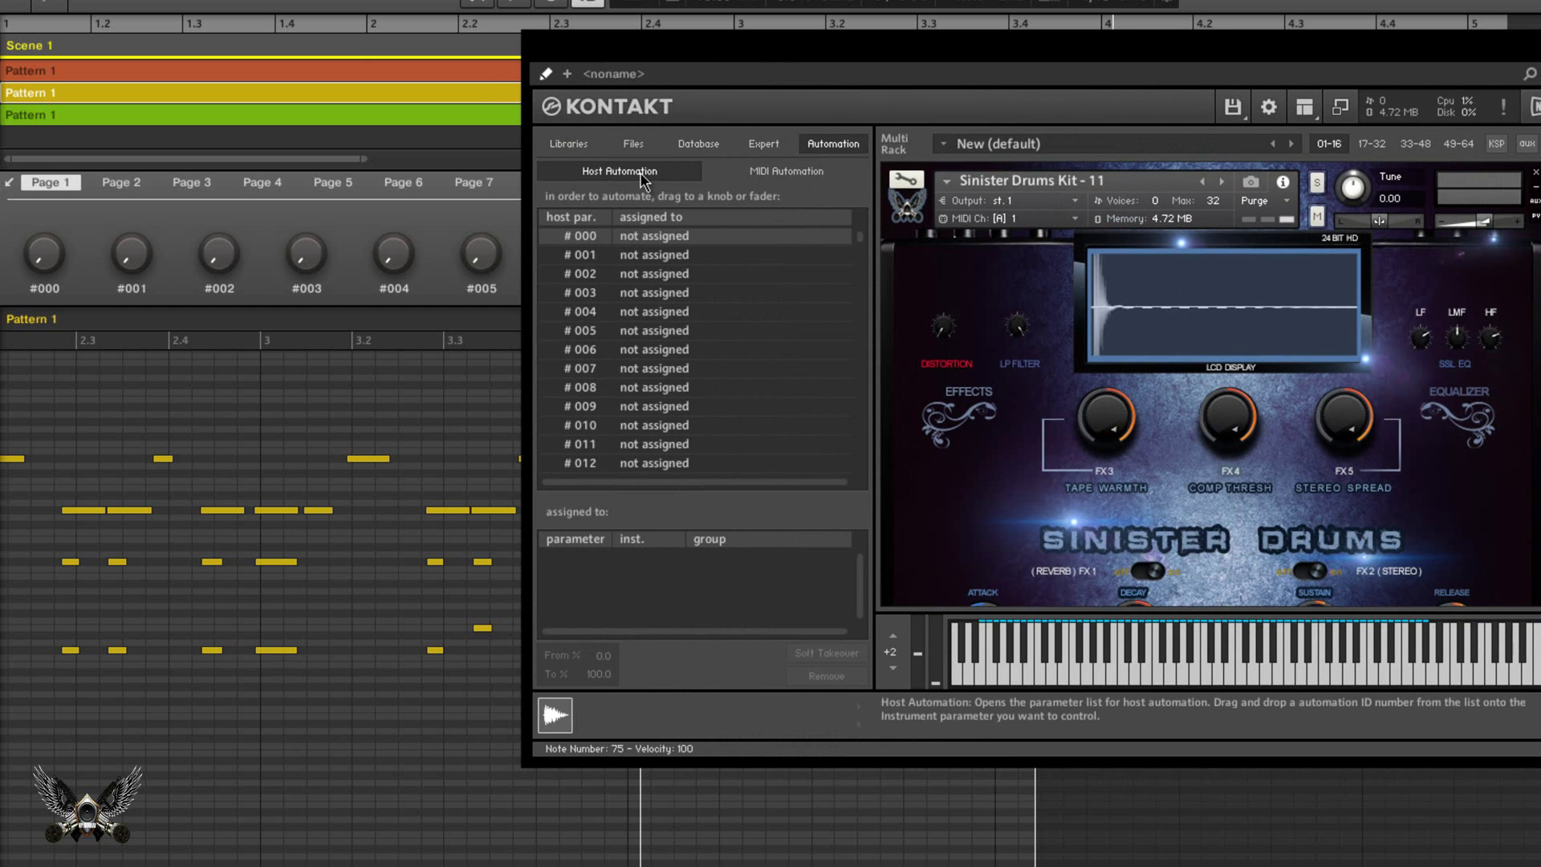
left_click(766, 178)
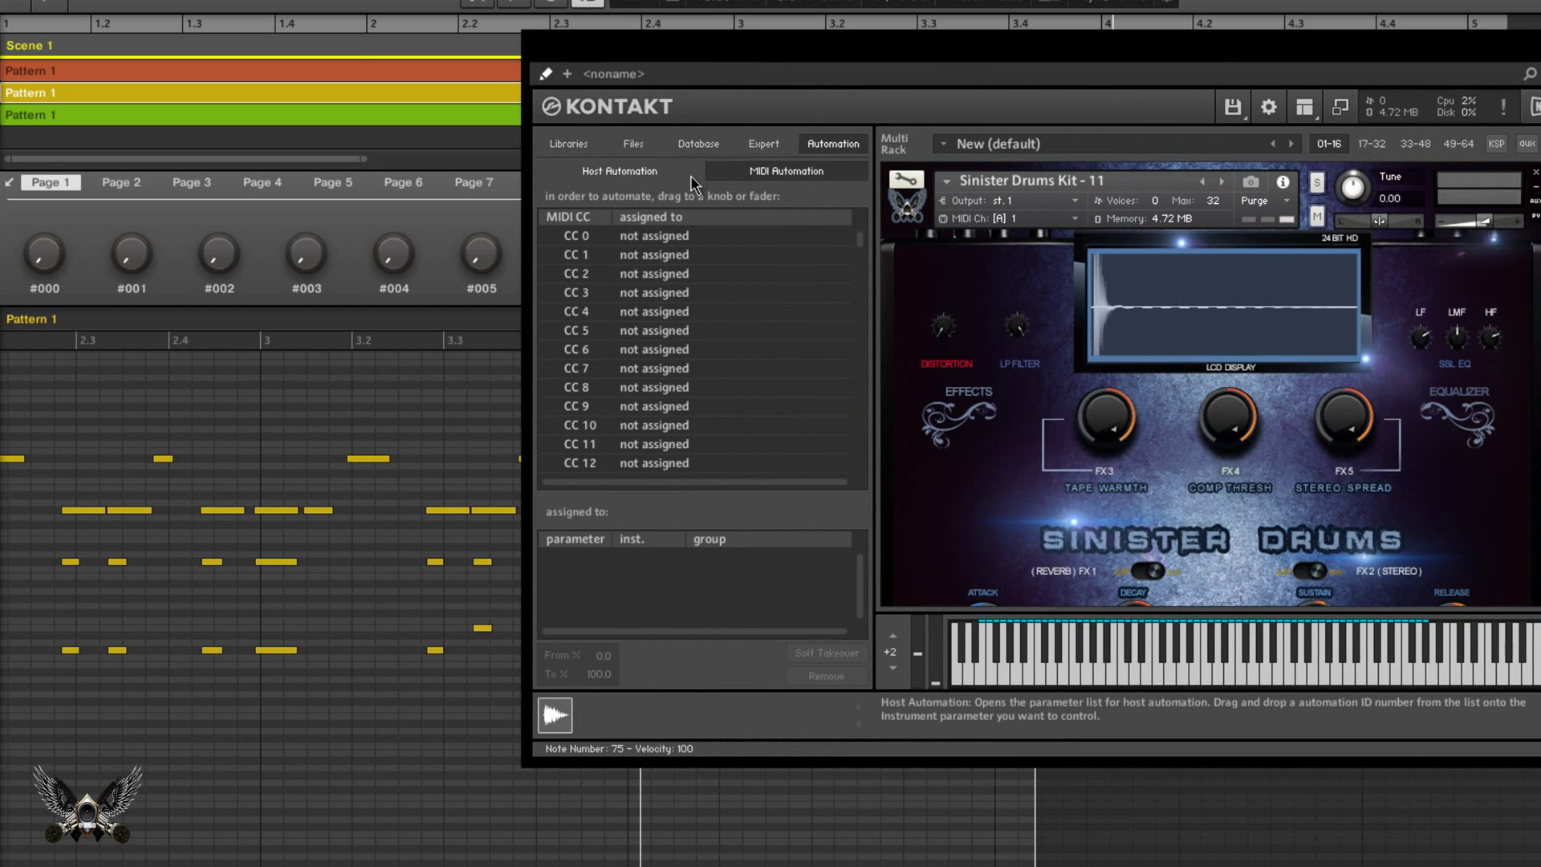
left_click(619, 171)
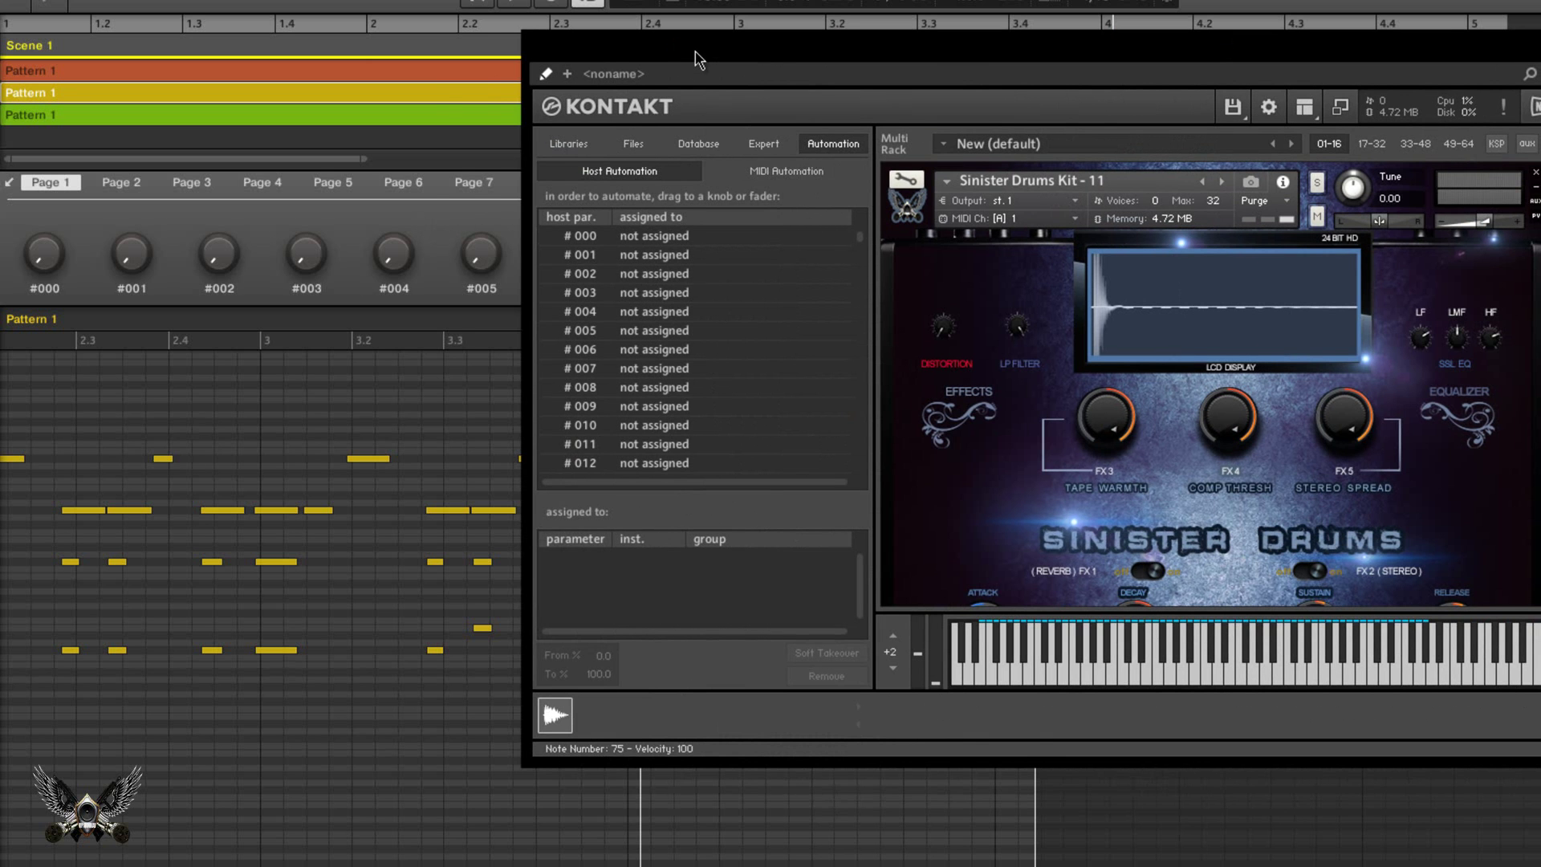
left_click_drag(693, 51, 857, 83)
left_click(937, 205)
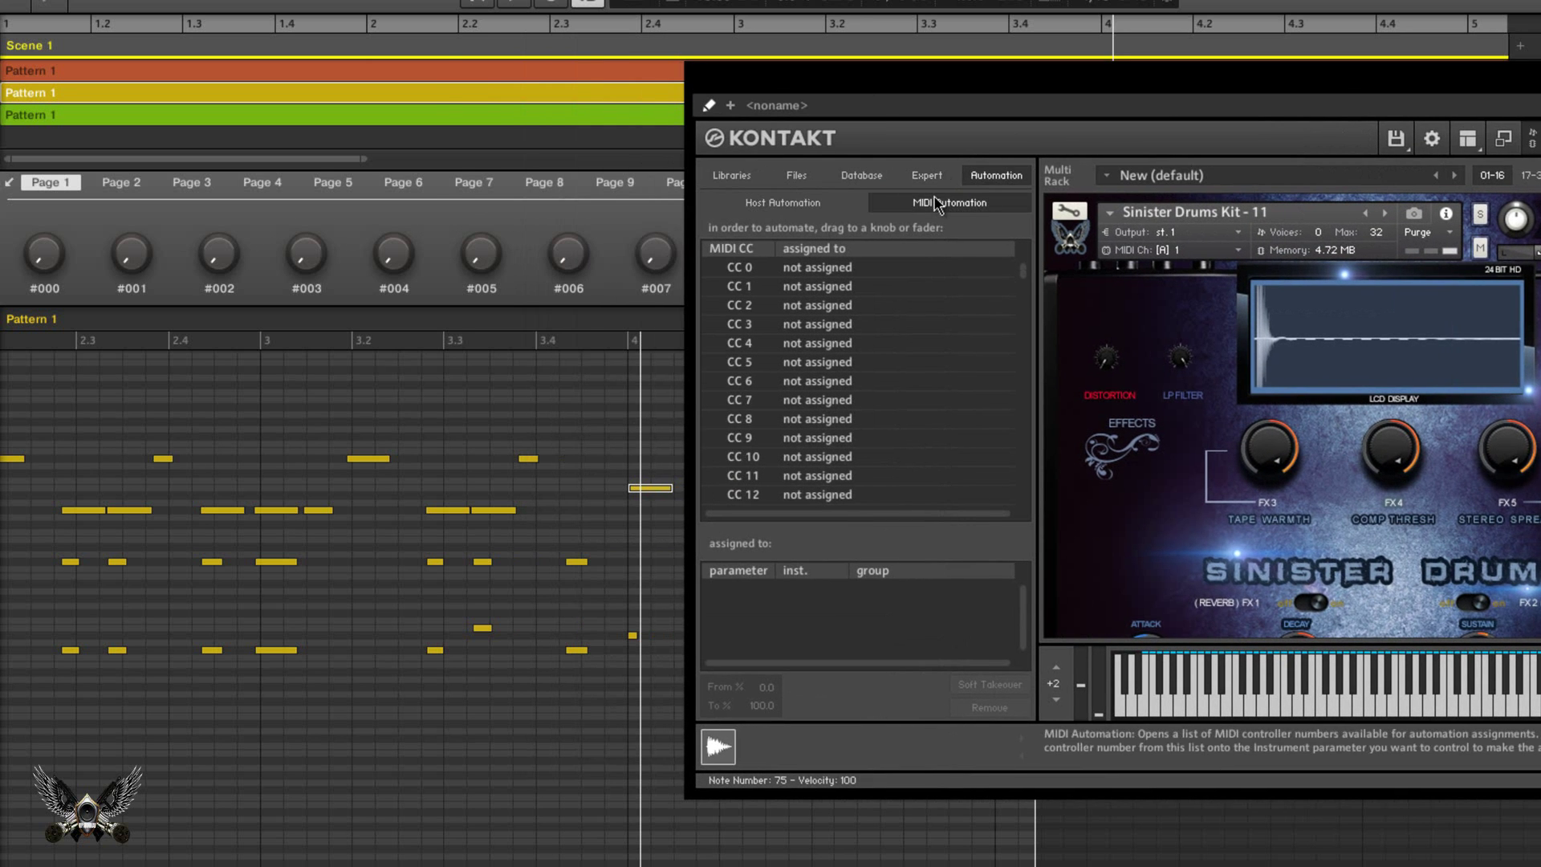
left_click(817, 205)
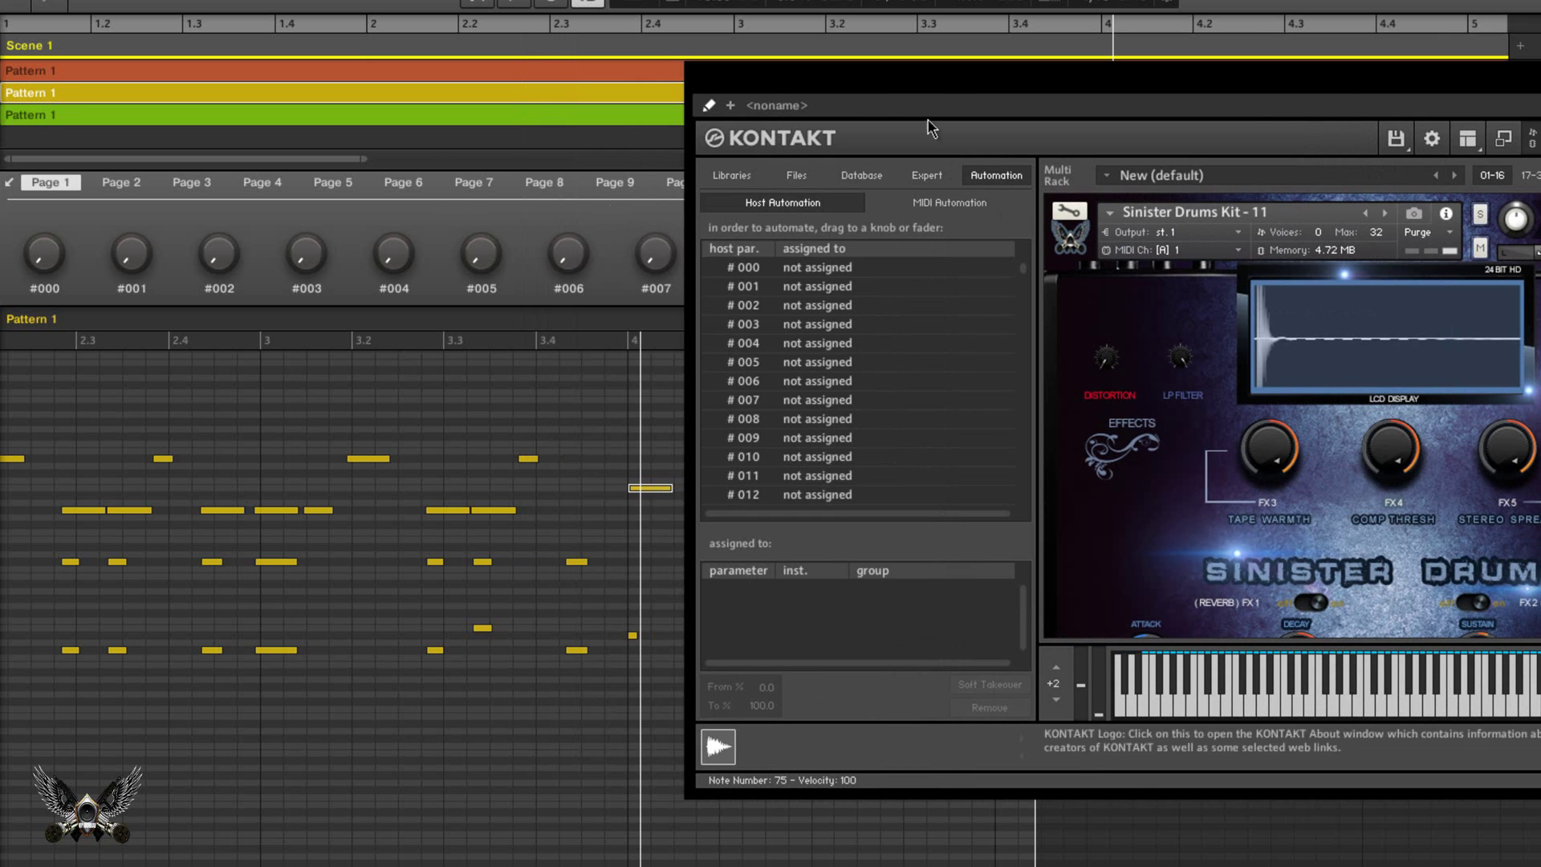
left_click_drag(940, 82, 898, 76)
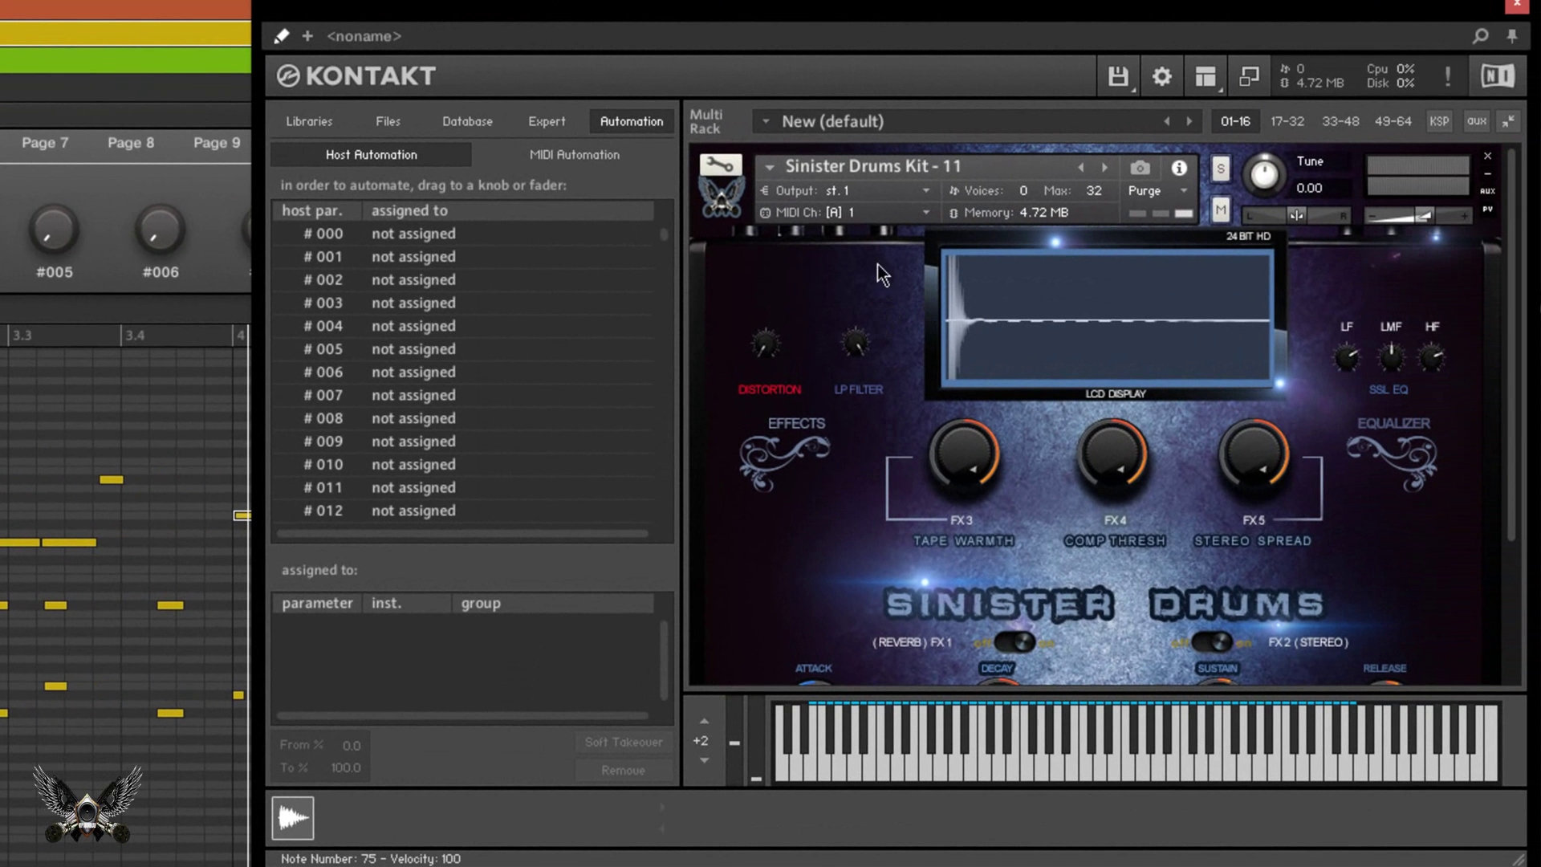
Assign host parameters #000, #001 and #002 to the instrument's Tune, Pan and Volume controls
left_click_drag(377, 244, 1266, 178)
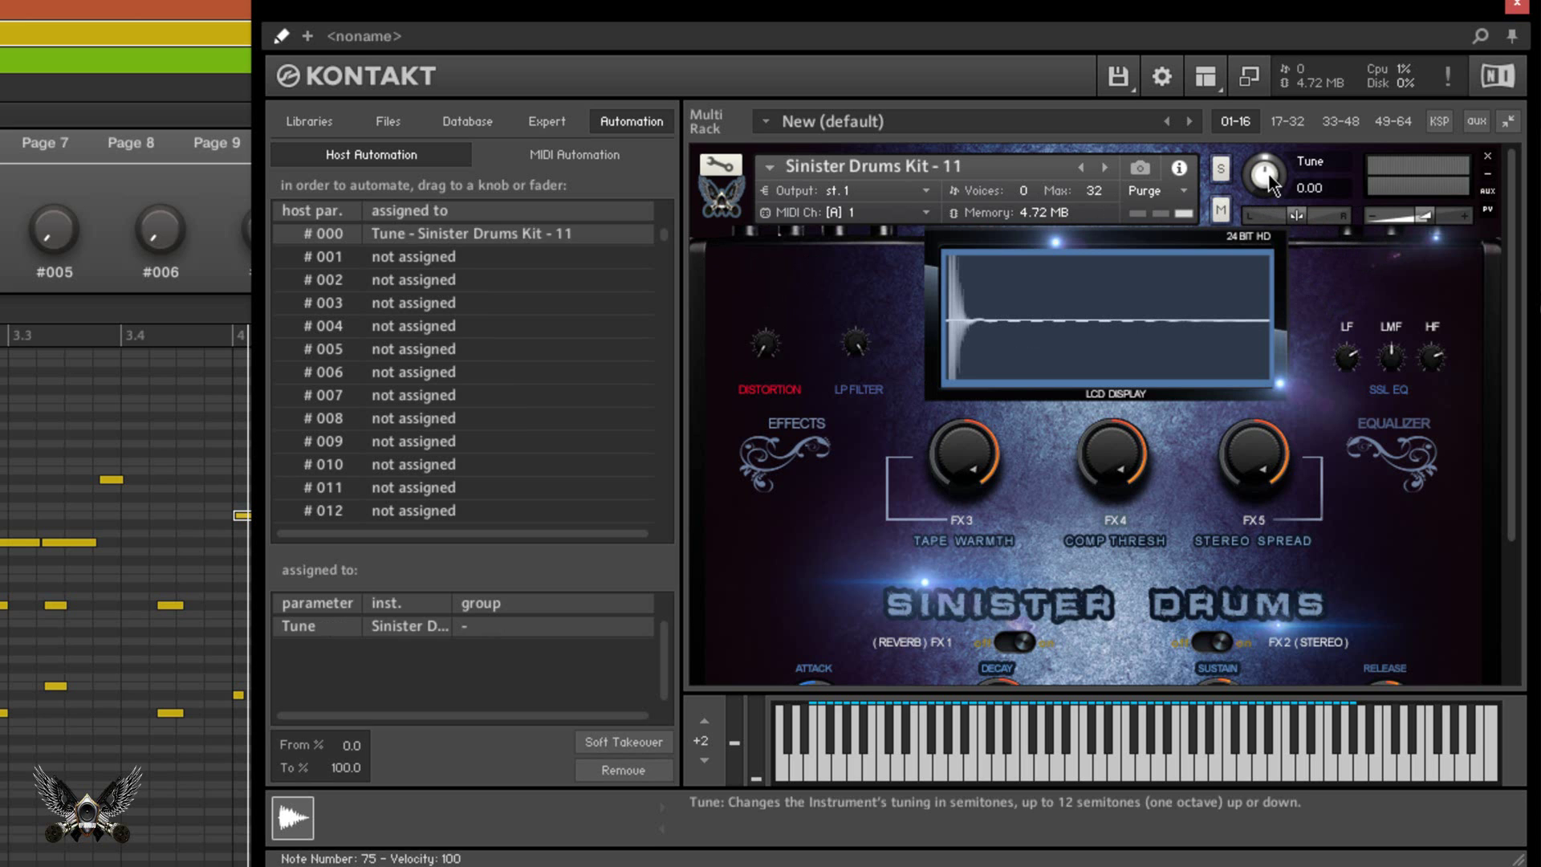
left_click_drag(413, 266, 1297, 215)
left_click_drag(441, 282, 1427, 224)
Assign host parameters #003 to #007 to the Distortion, LP Filter, LF, LMF and HF knobs, in that order
left_click_drag(447, 303, 764, 363)
left_click_drag(424, 341, 855, 353)
left_click_drag(454, 350, 1348, 369)
left_click_drag(456, 374, 1395, 377)
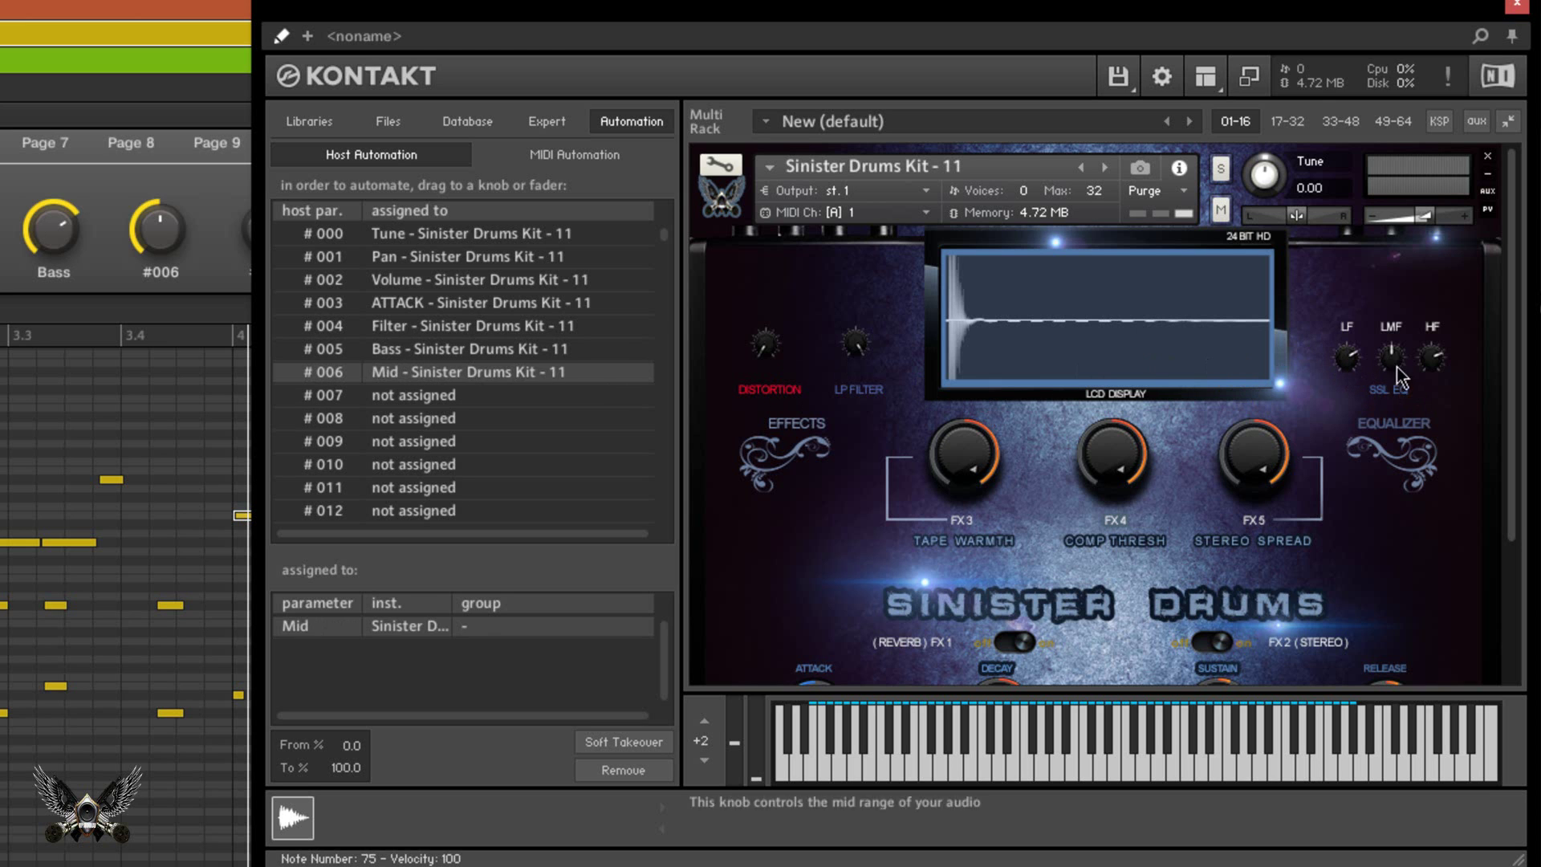
left_click_drag(448, 399, 1437, 370)
Assign host parameters #008, #009 and #010 to the Tape Warmth, Comp Thresh and Stereo Spread knobs
left_click_drag(448, 419, 960, 464)
left_click(474, 446)
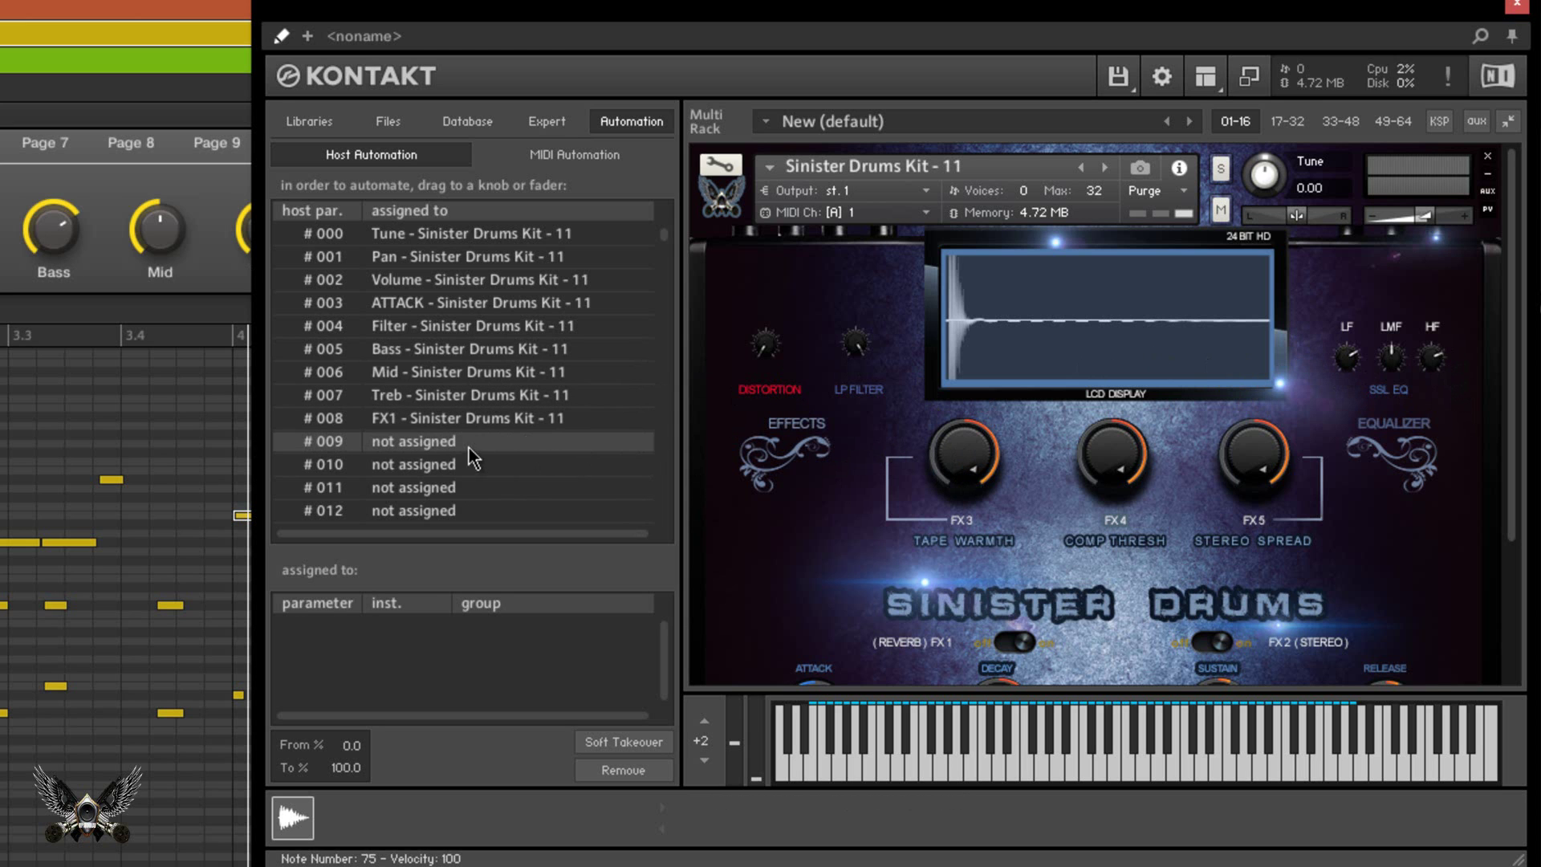
left_click_drag(1095, 478, 1097, 476)
left_click_drag(467, 466, 1292, 467)
Assign host parameters #011 to #014 to the Attack, Decay, Sustain and Release knobs, in that order
left_click_drag(1519, 399, 1515, 536)
left_click_drag(425, 489, 817, 514)
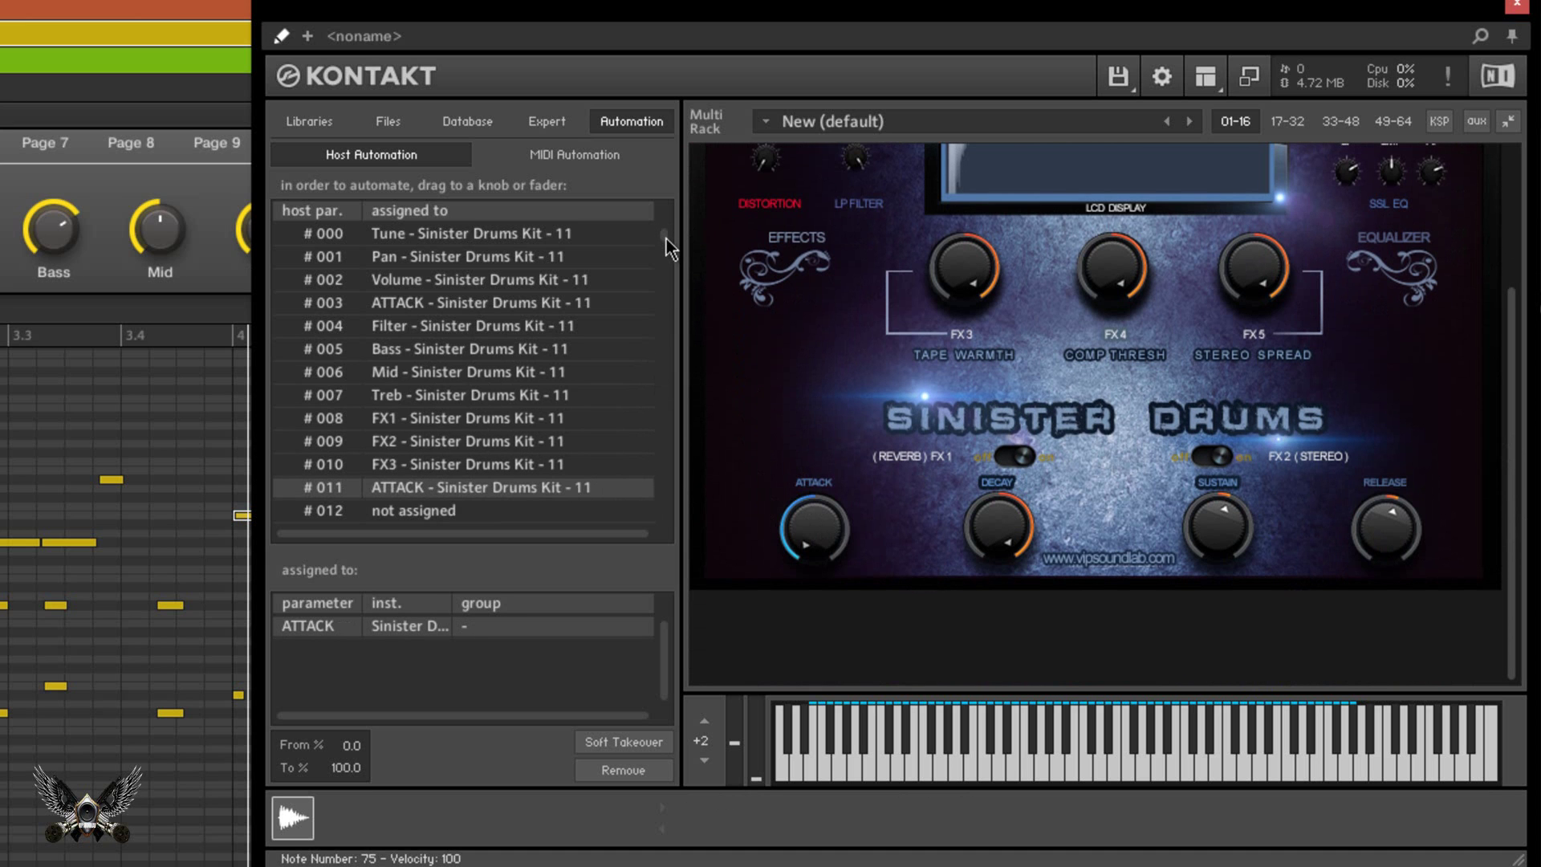
scroll(665, 233, "down", 6)
scroll(671, 247, "up", 2)
left_click_drag(403, 256, 1001, 537)
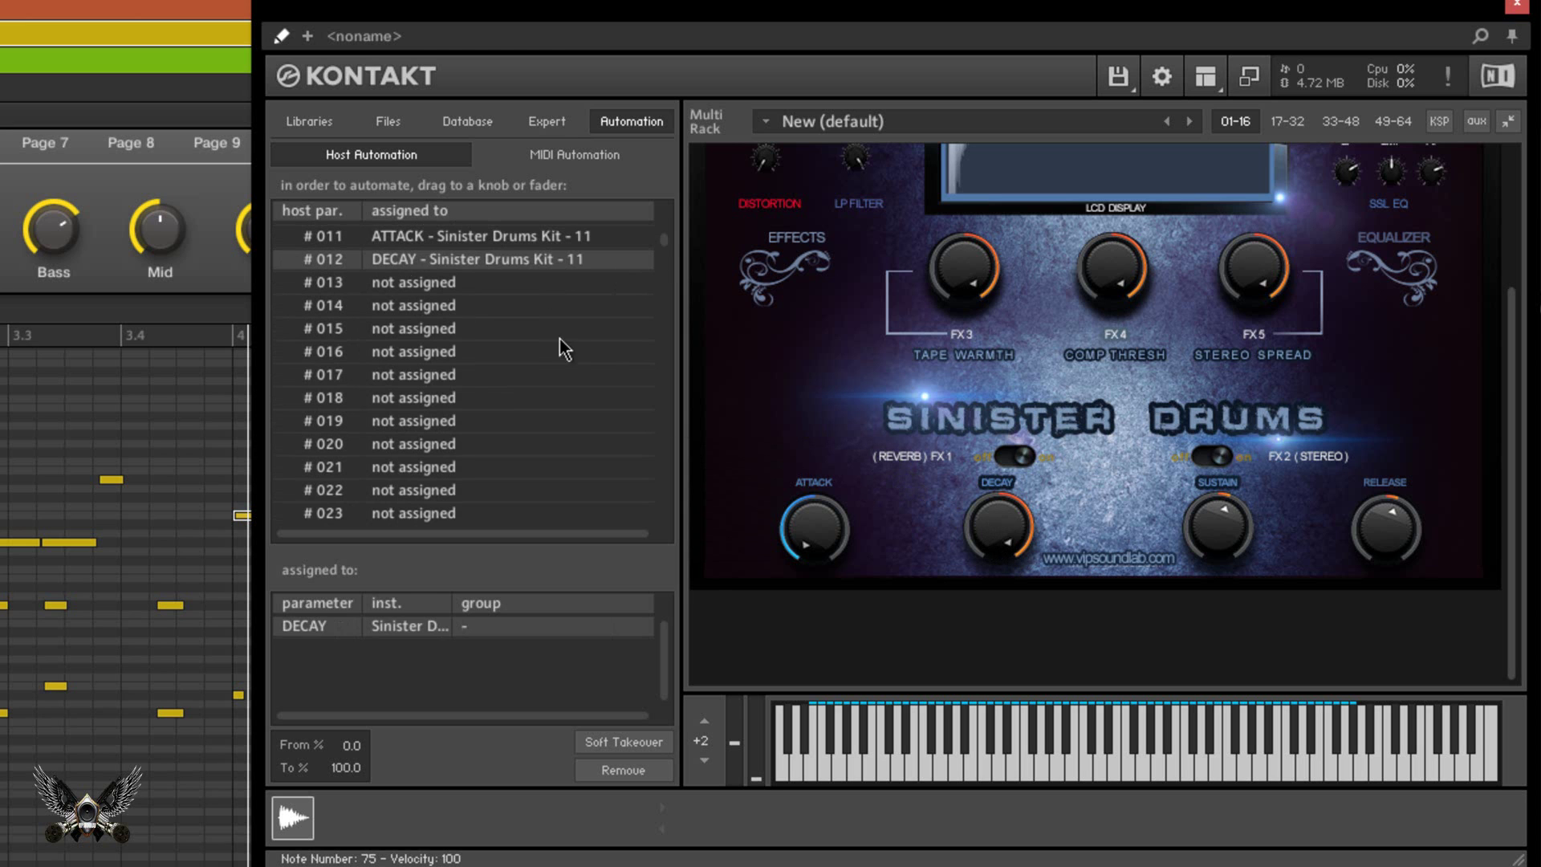
left_click_drag(443, 283, 1220, 529)
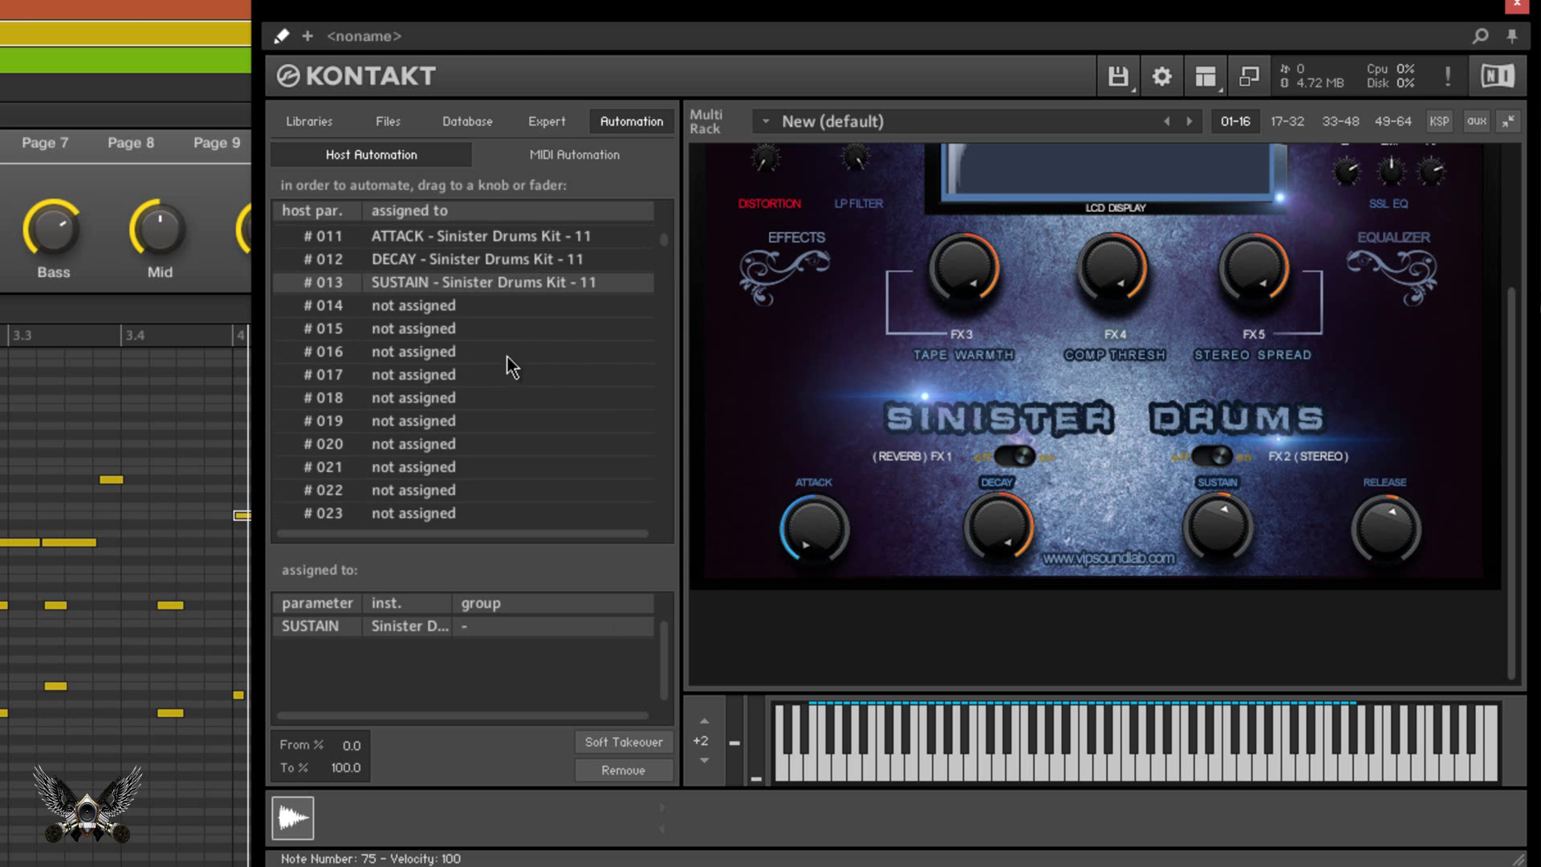
left_click_drag(456, 307, 1380, 539)
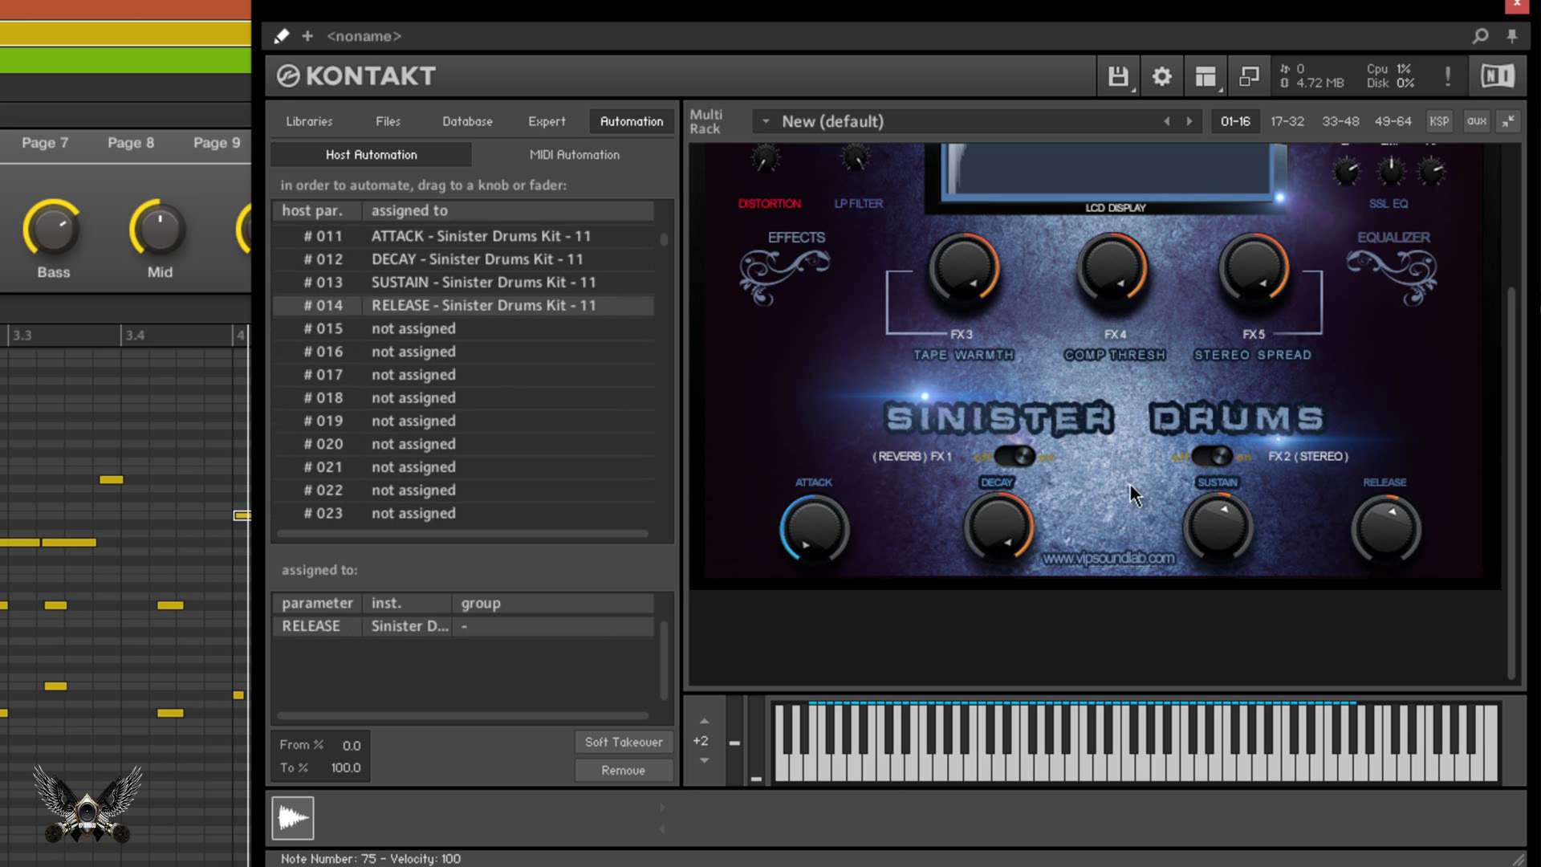
Assign host parameters #015 and #016 to the Reverb FX1 and Stereo FX2 switches, and return Kontakt to its compact view
left_click_drag(465, 338, 1031, 464)
left_click_drag(456, 365, 1213, 459)
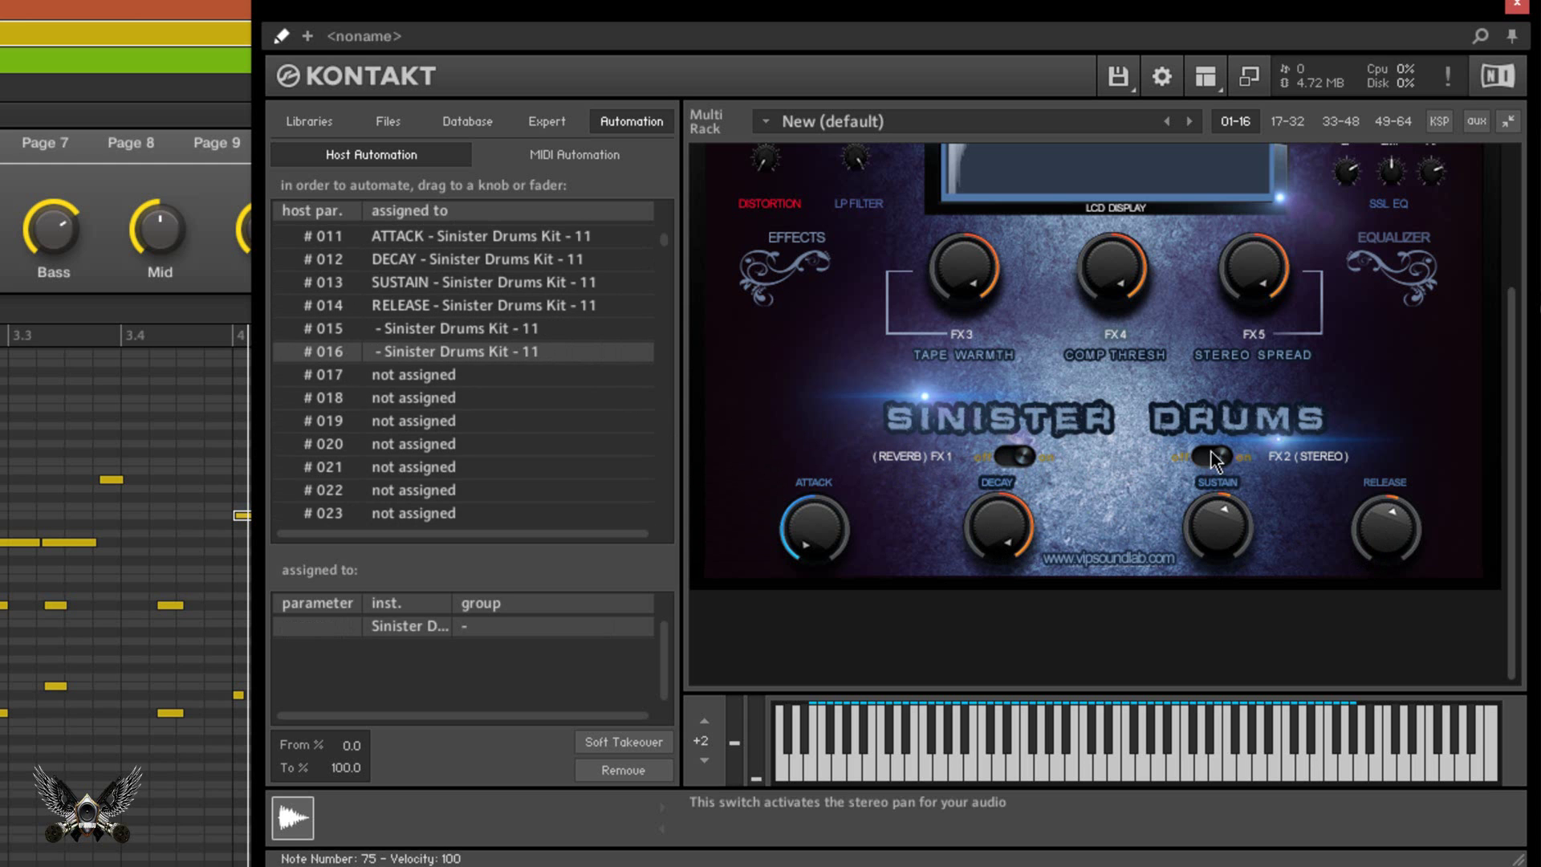
left_click(1266, 80)
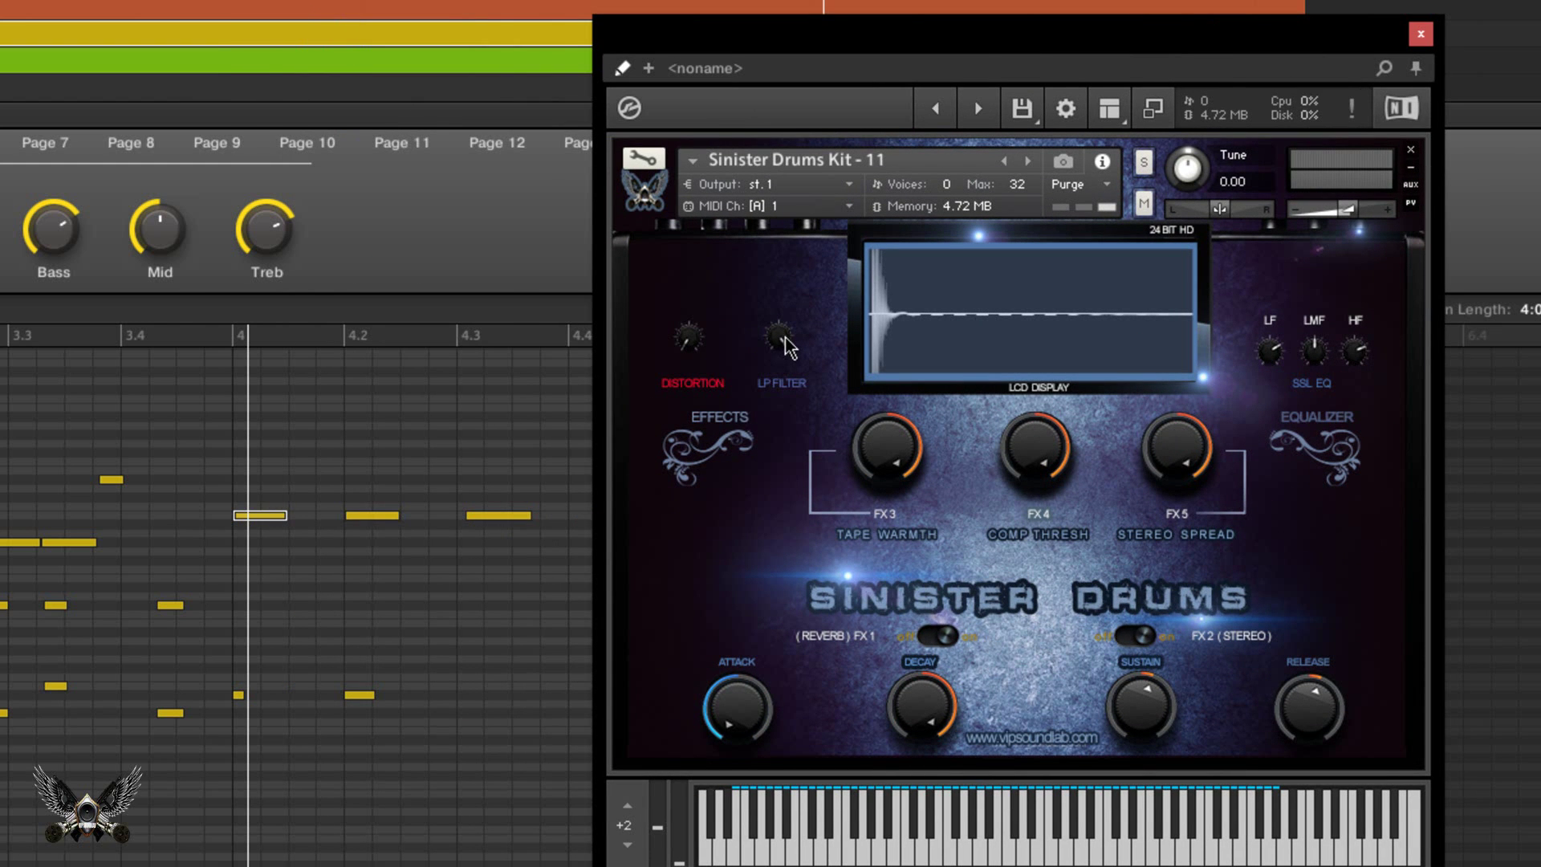
Examine the save options for the Kontakt instrument and for the Maschine project
left_click(1022, 110)
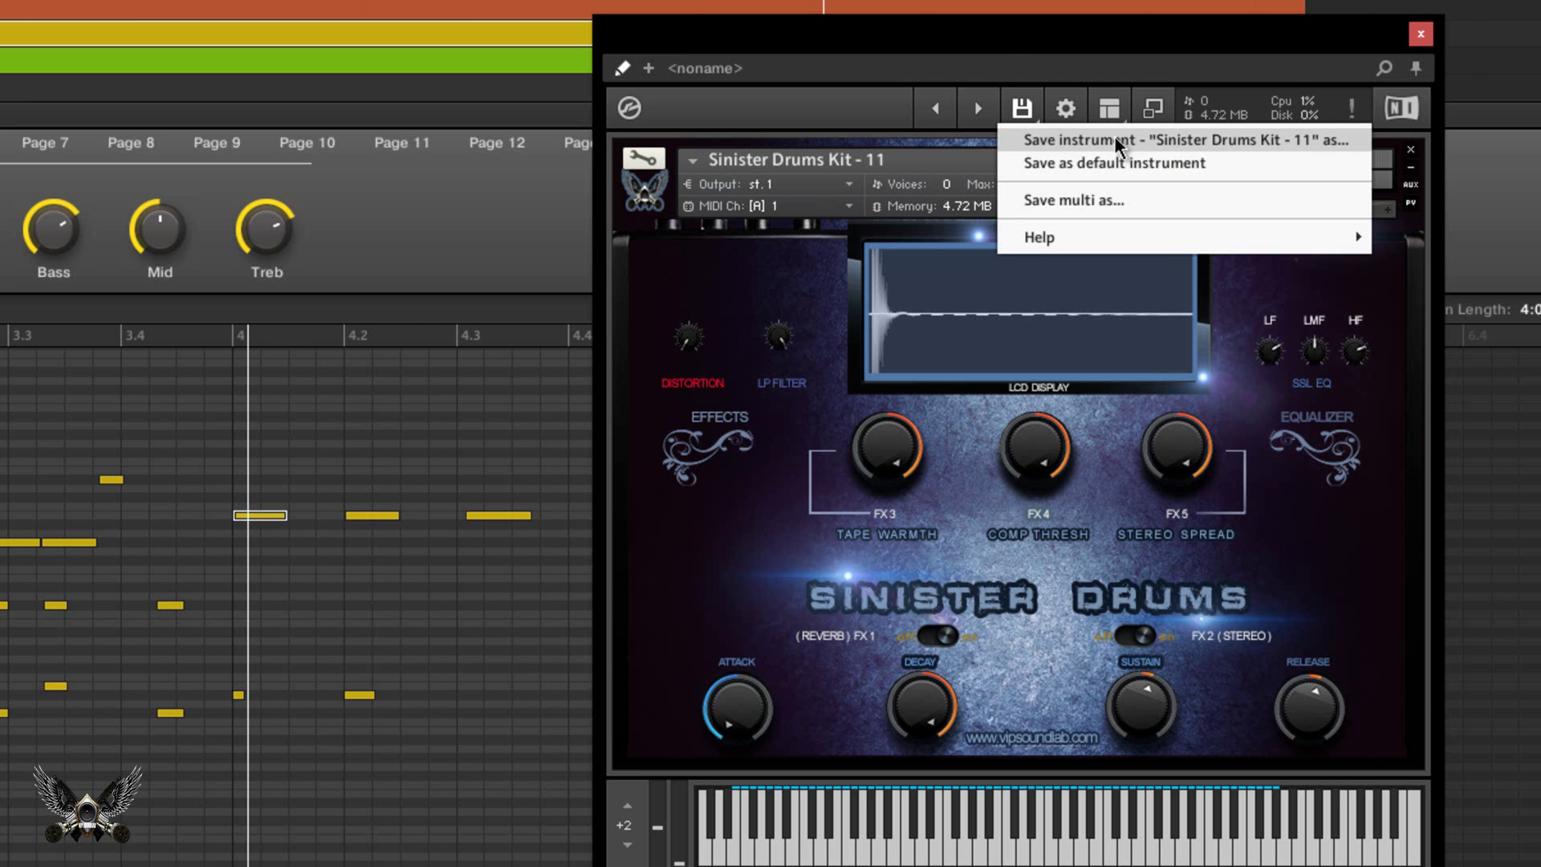
left_click(802, 96)
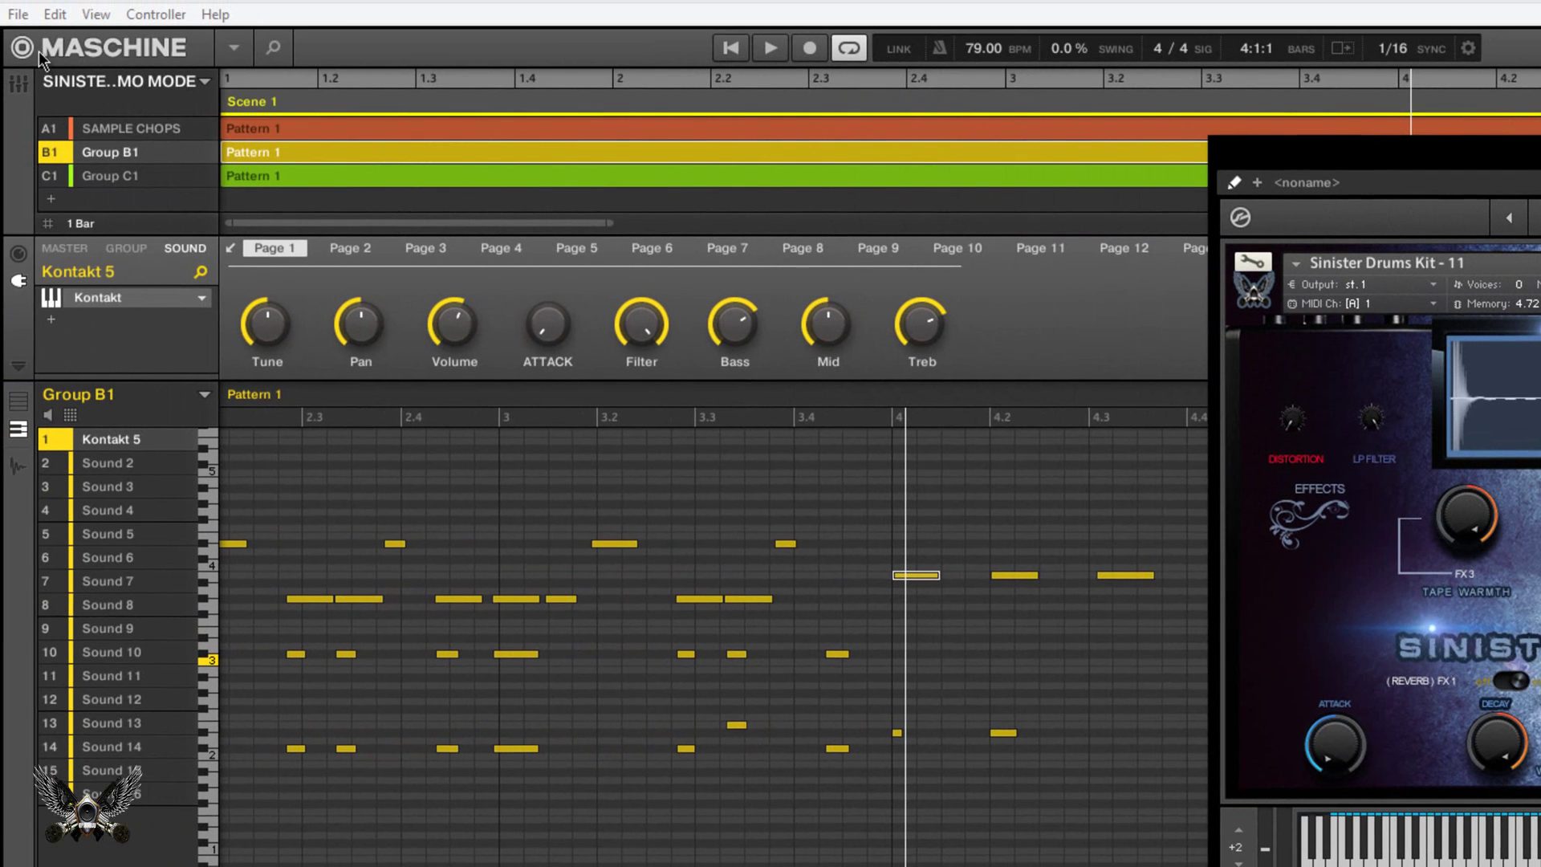
left_click(17, 14)
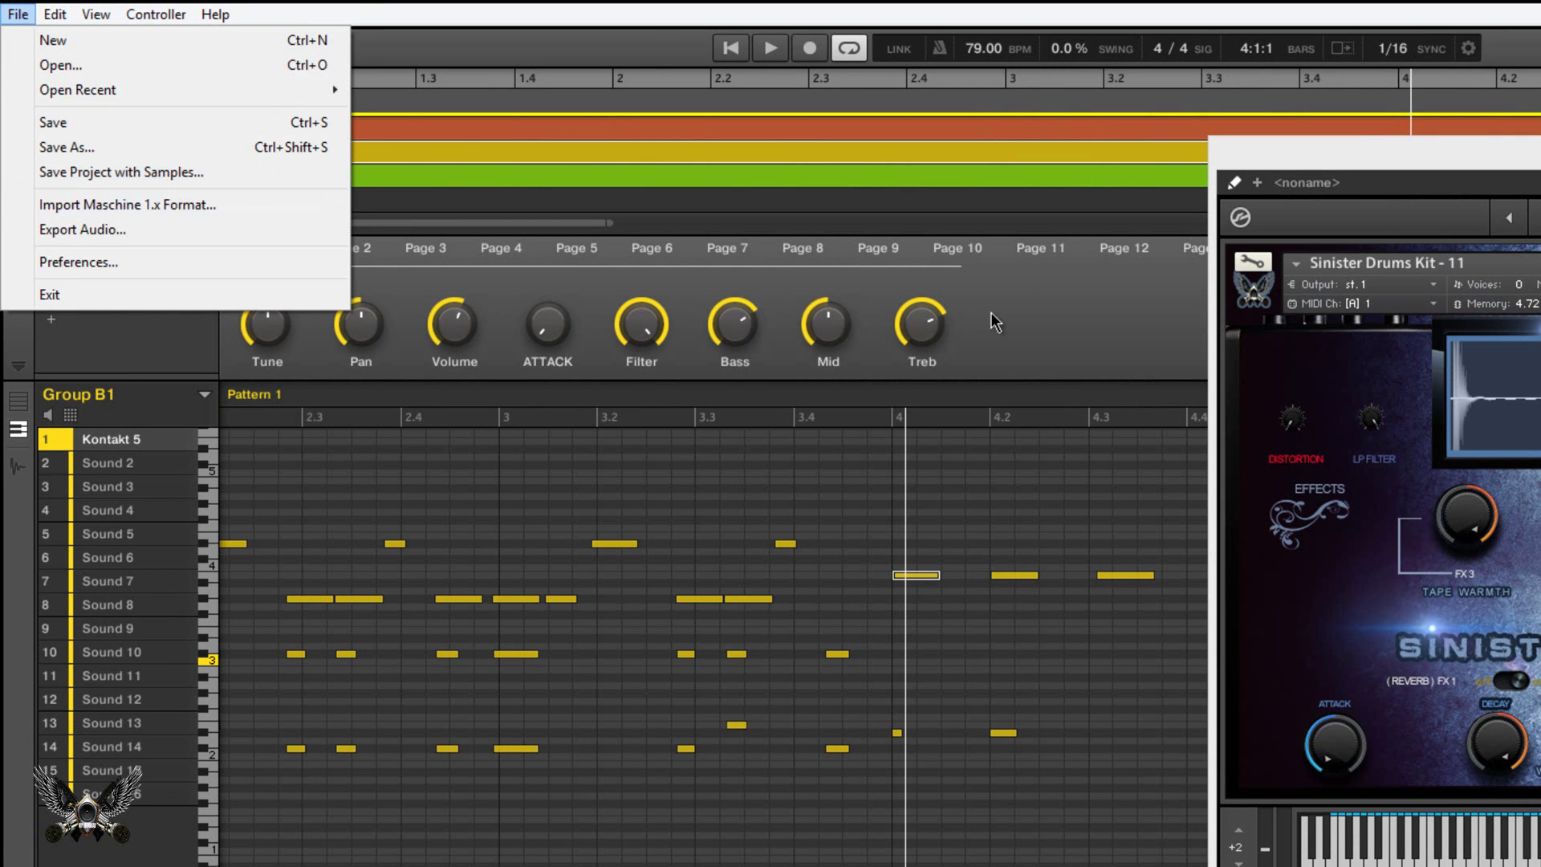
Examine the sample zones of Sinister Drums Kit - 11 in Kontakt's Mapping Editor, and return to the instrument's performance view
left_click(1037, 309)
mouse_move(469, 315)
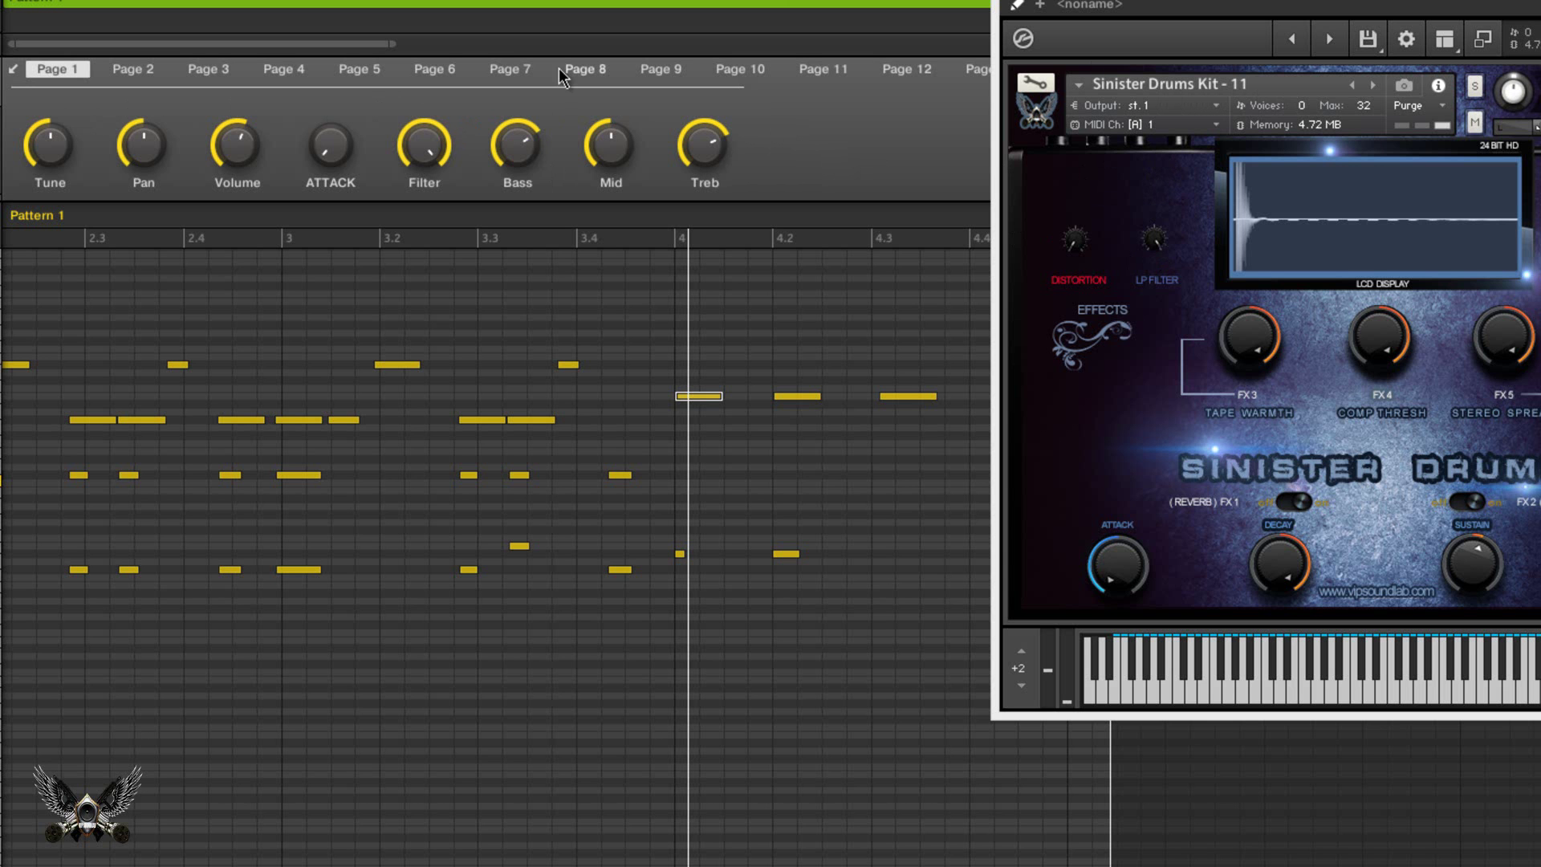
left_click(1037, 83)
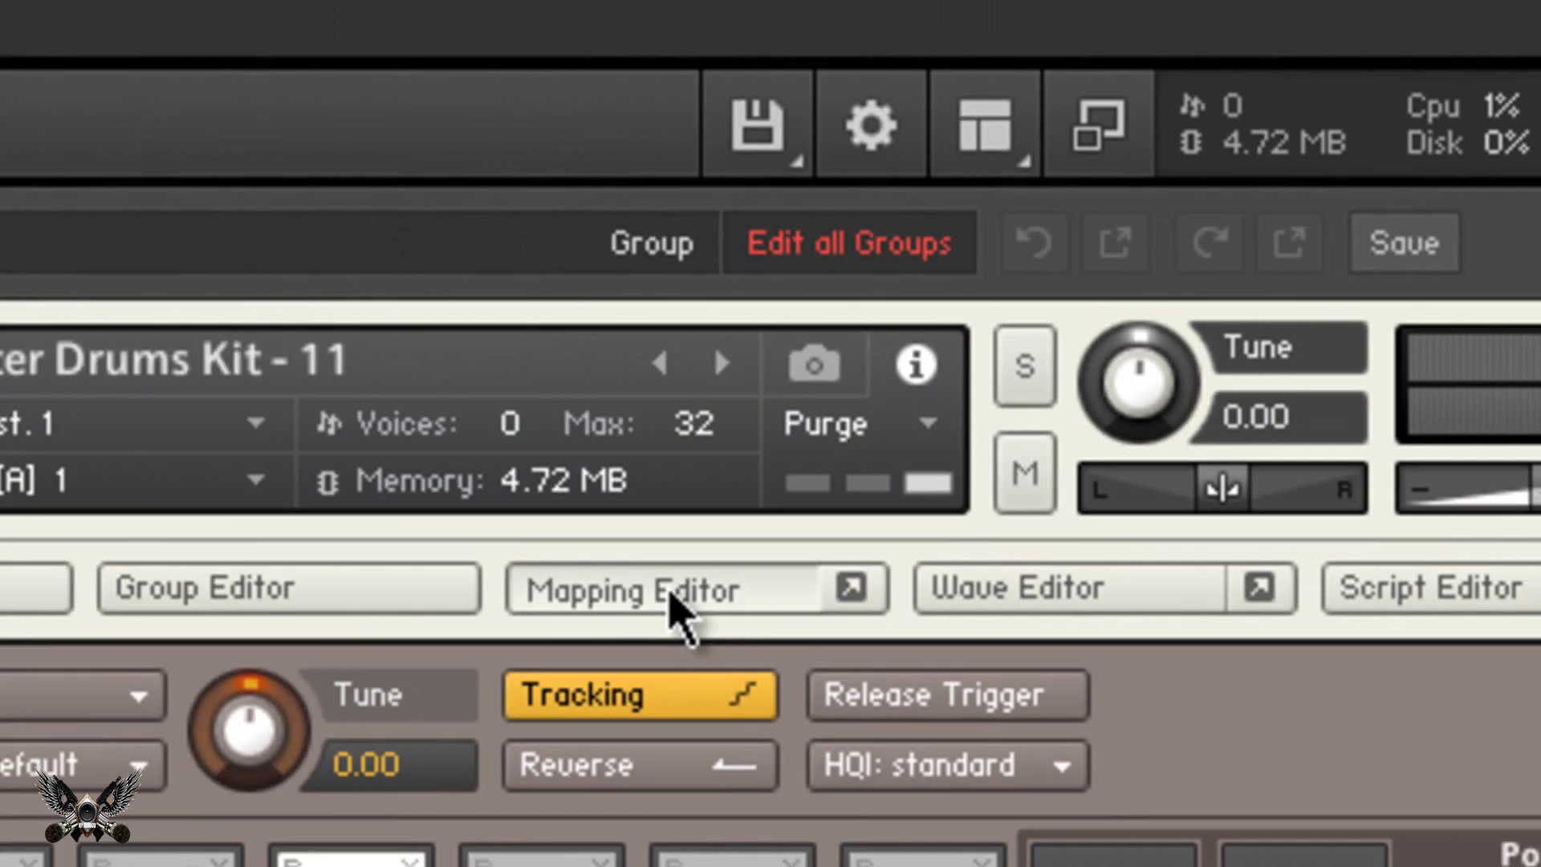
left_click(419, 726)
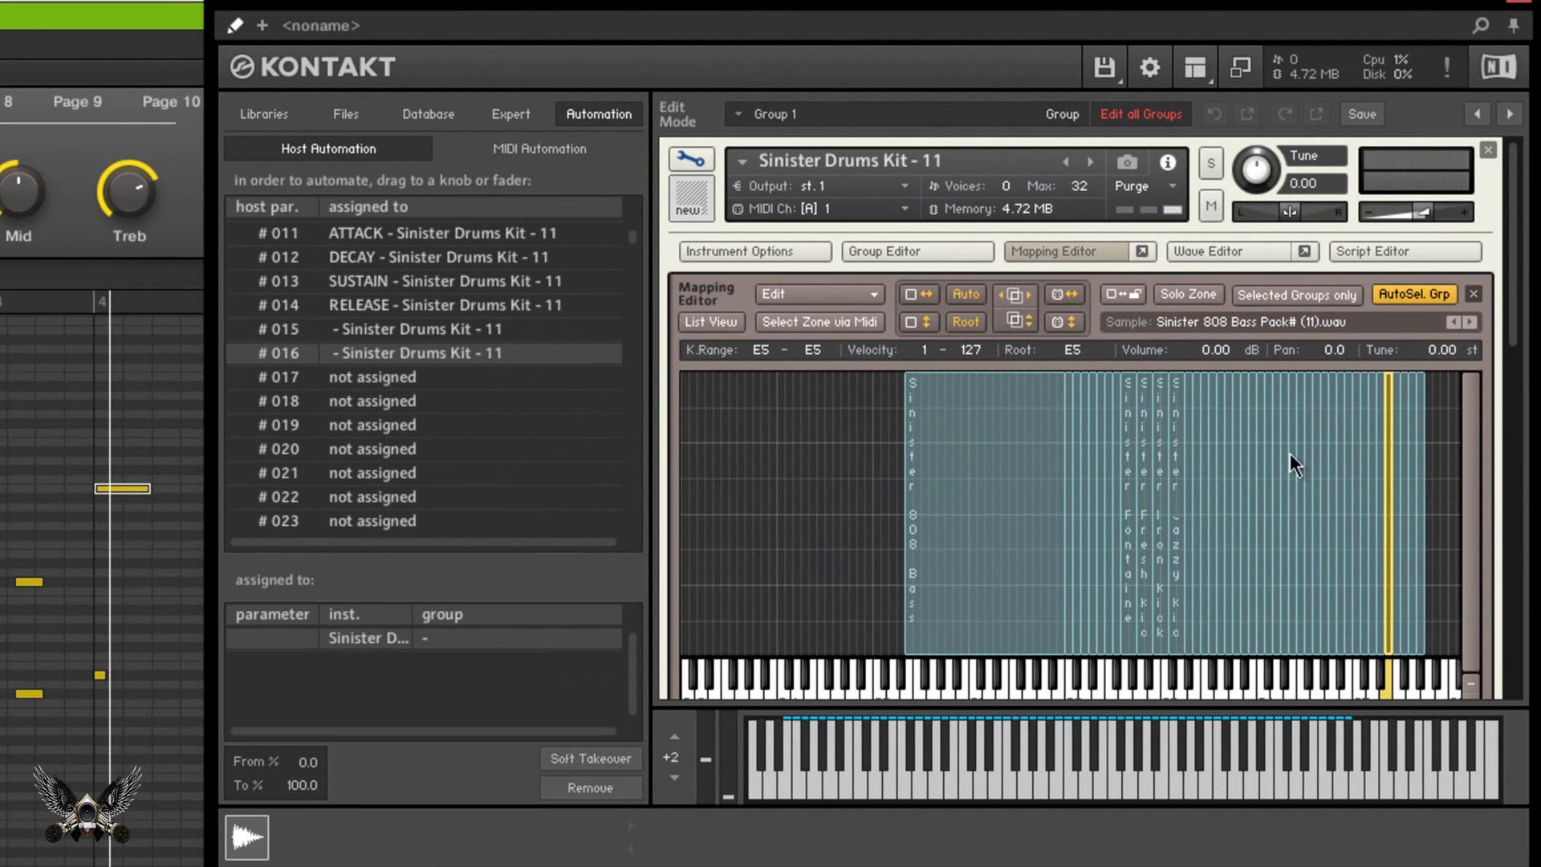
left_click(681, 159)
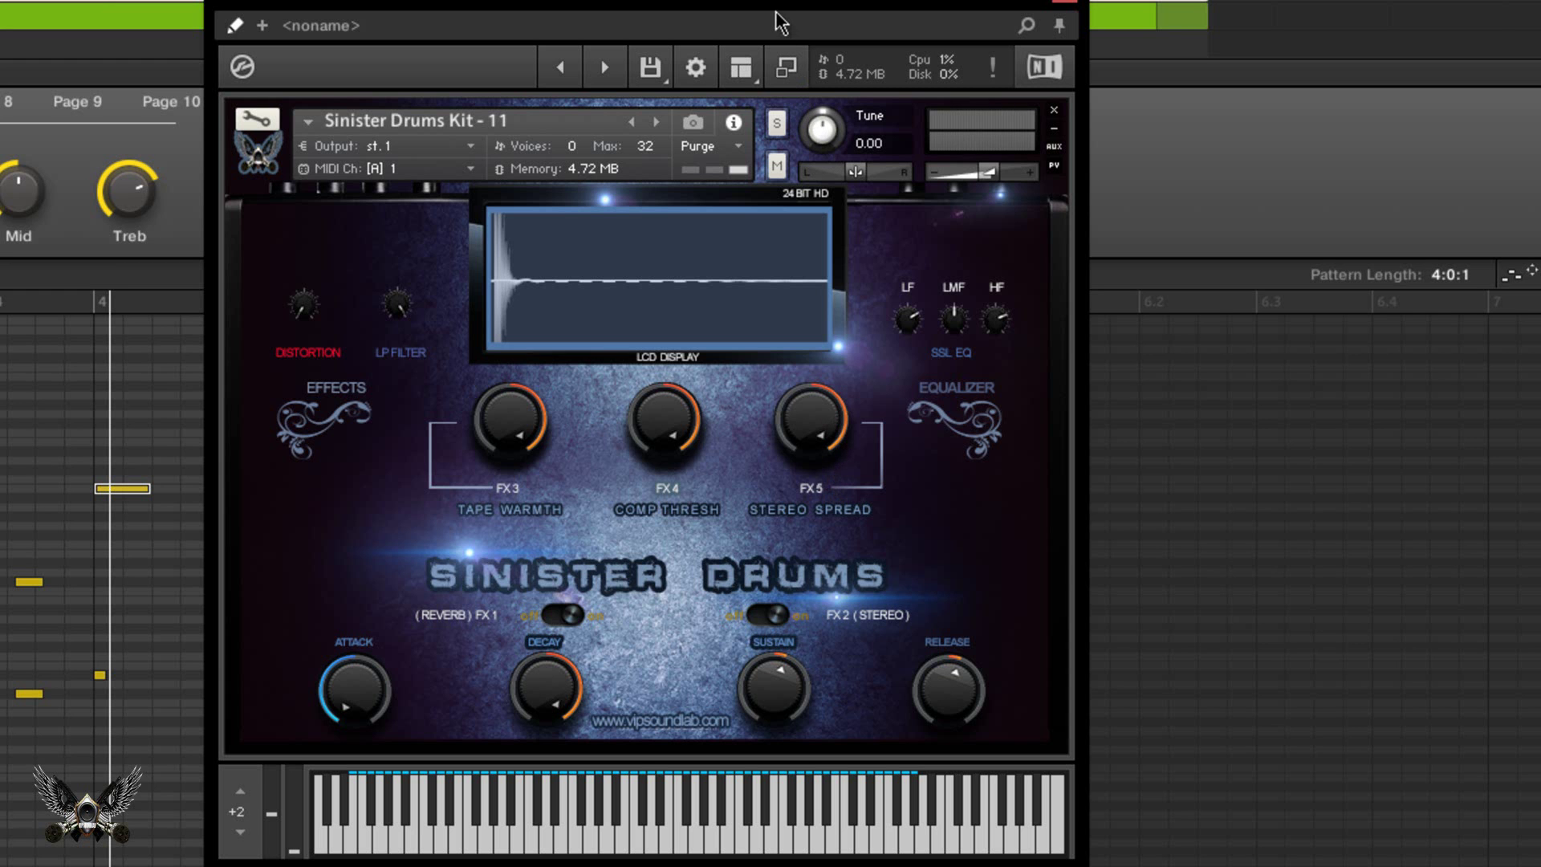
left_click_drag(817, 23, 1020, 49)
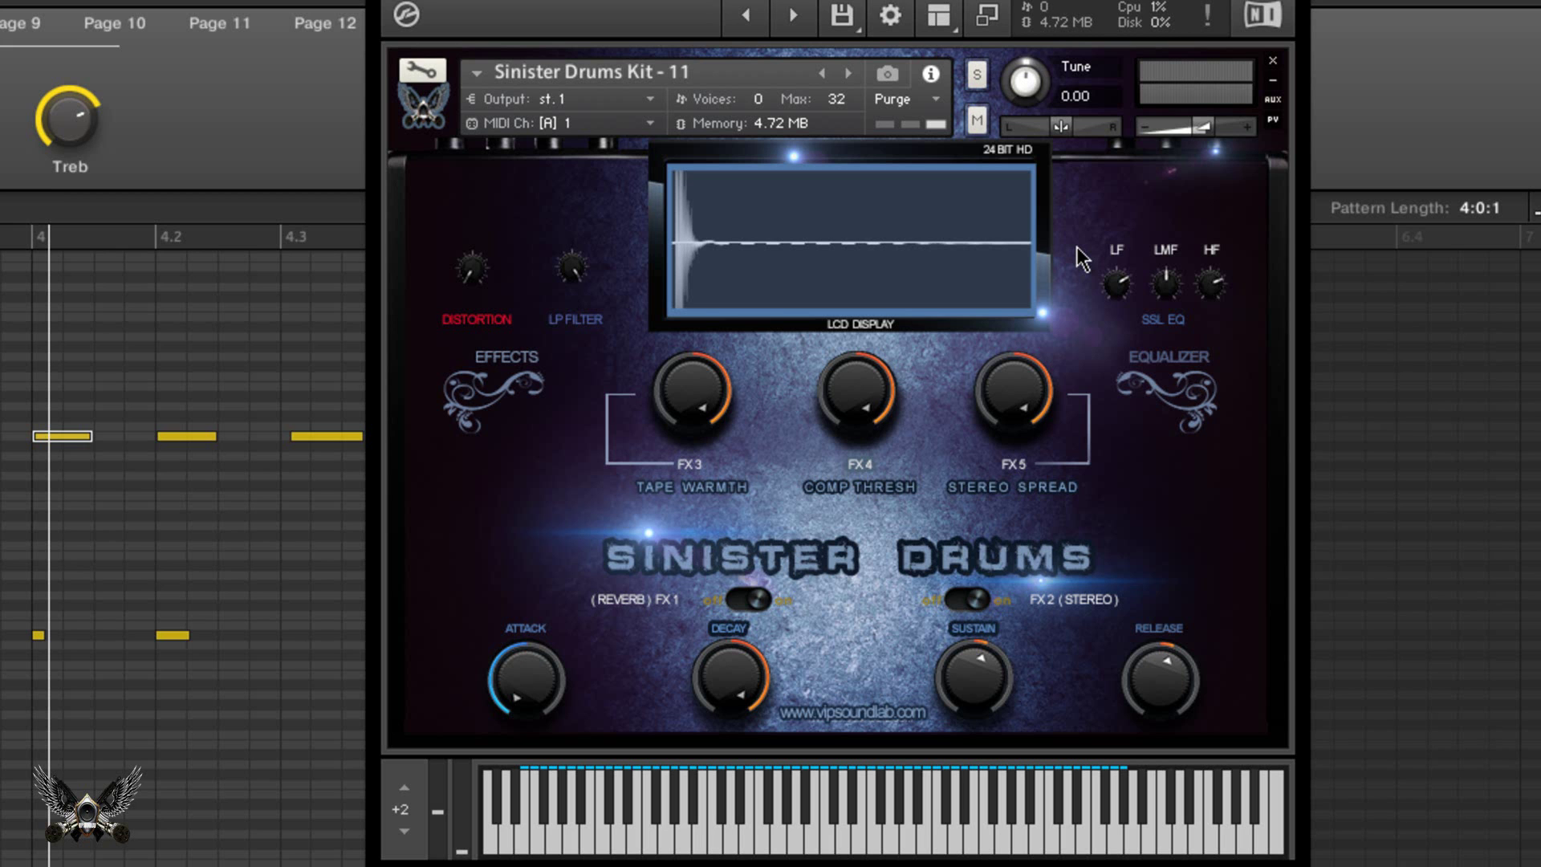
Try different settings of the Tape Warmth (FX3) and Comp Thresh (FX4) knobs
left_click_drag(680, 379, 703, 356)
left_click_drag(700, 425, 730, 335)
left_click_drag(697, 383, 713, 324)
left_click_drag(862, 374, 845, 317)
Audition one drum sound repeatedly on Kontakt's on-screen keyboard
left_click(864, 817)
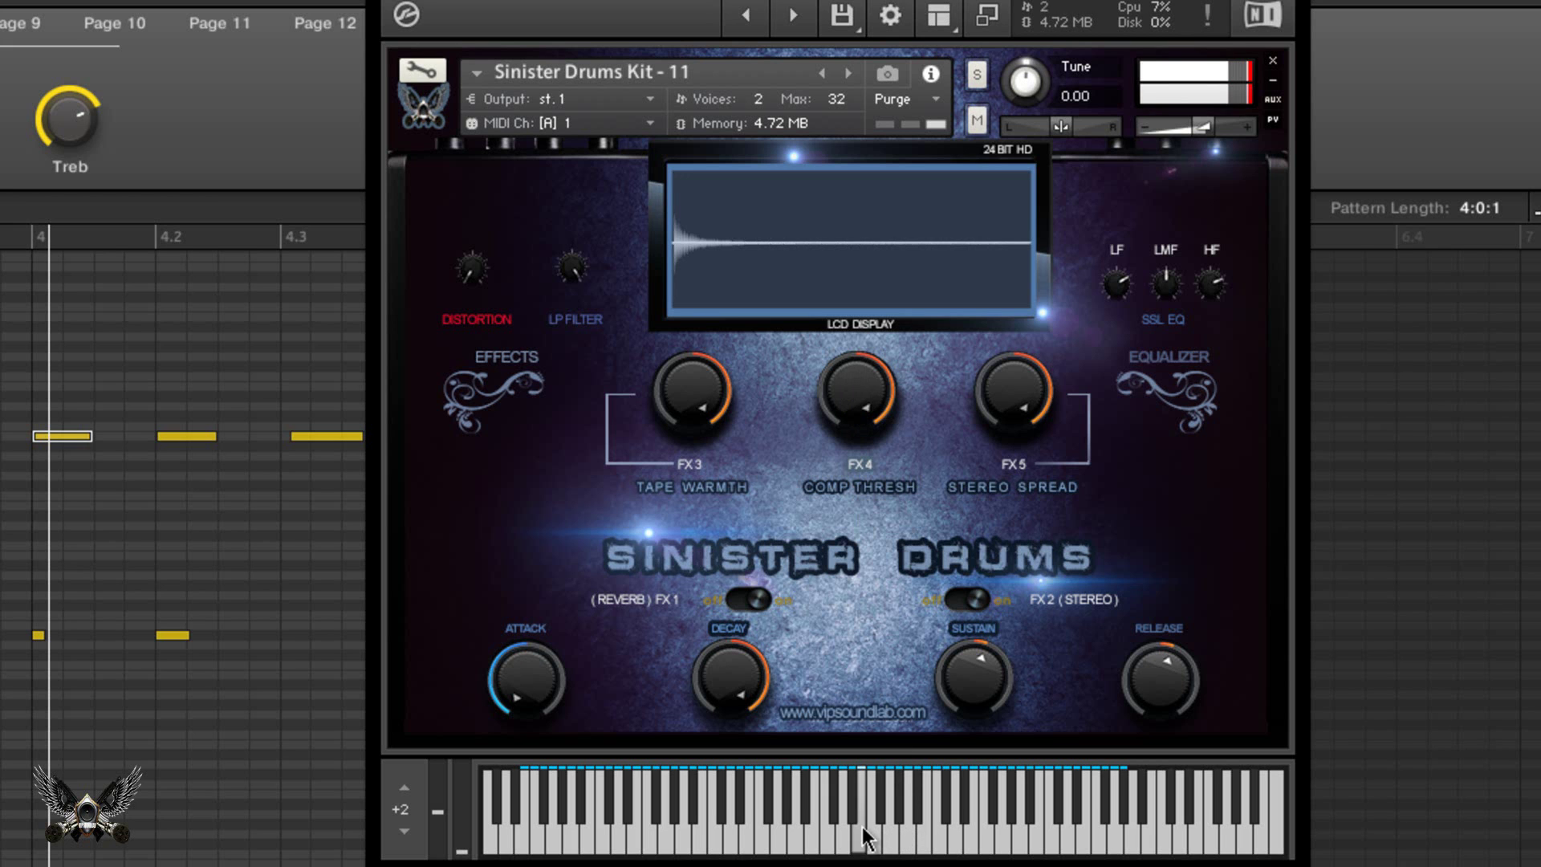
left_click(860, 778)
left_click(861, 778)
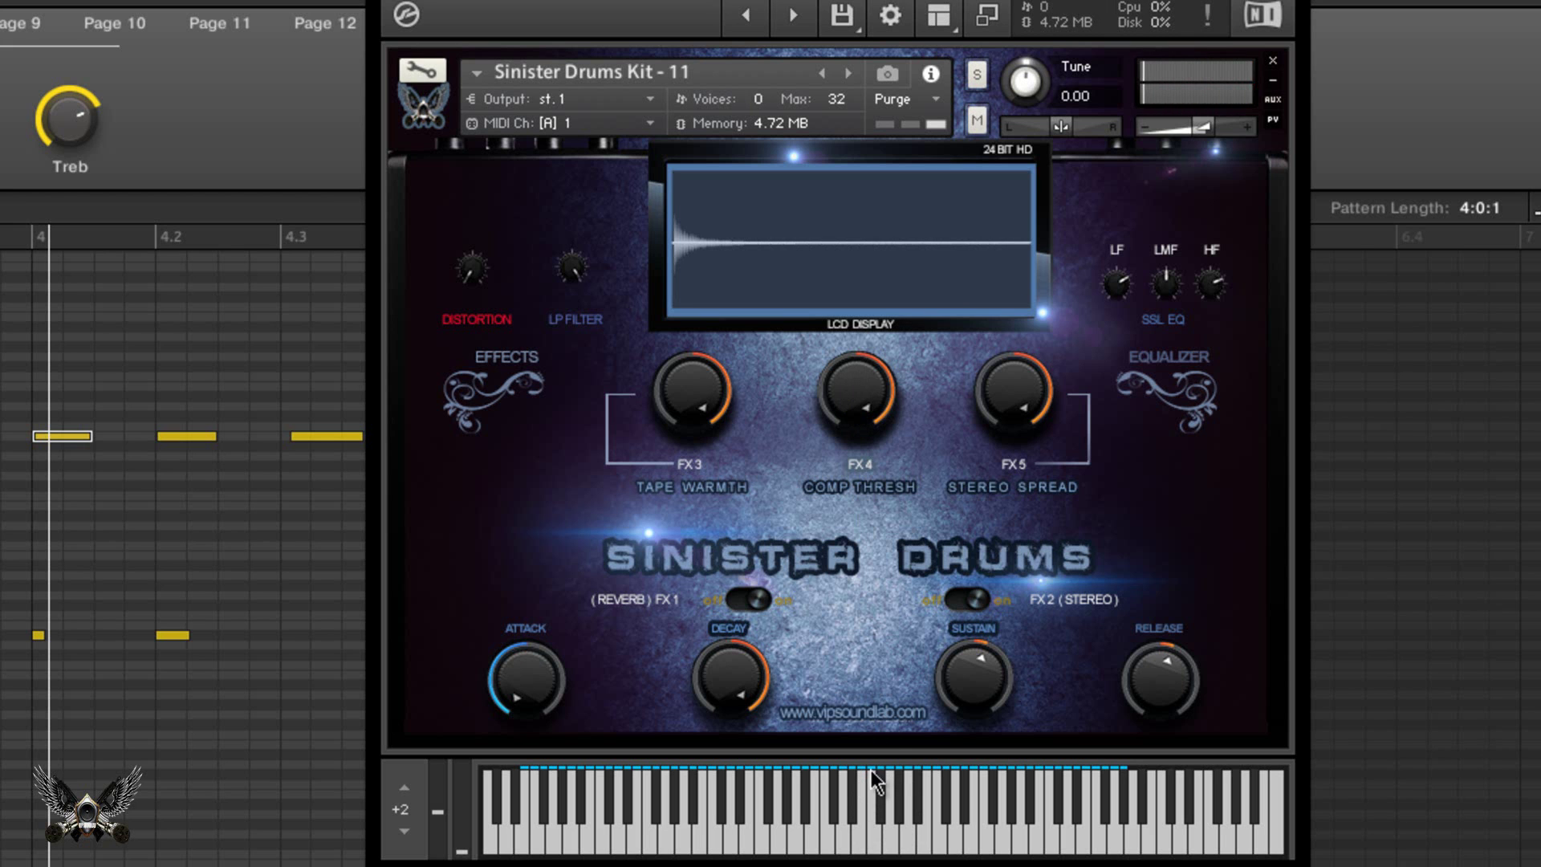
left_click(860, 775)
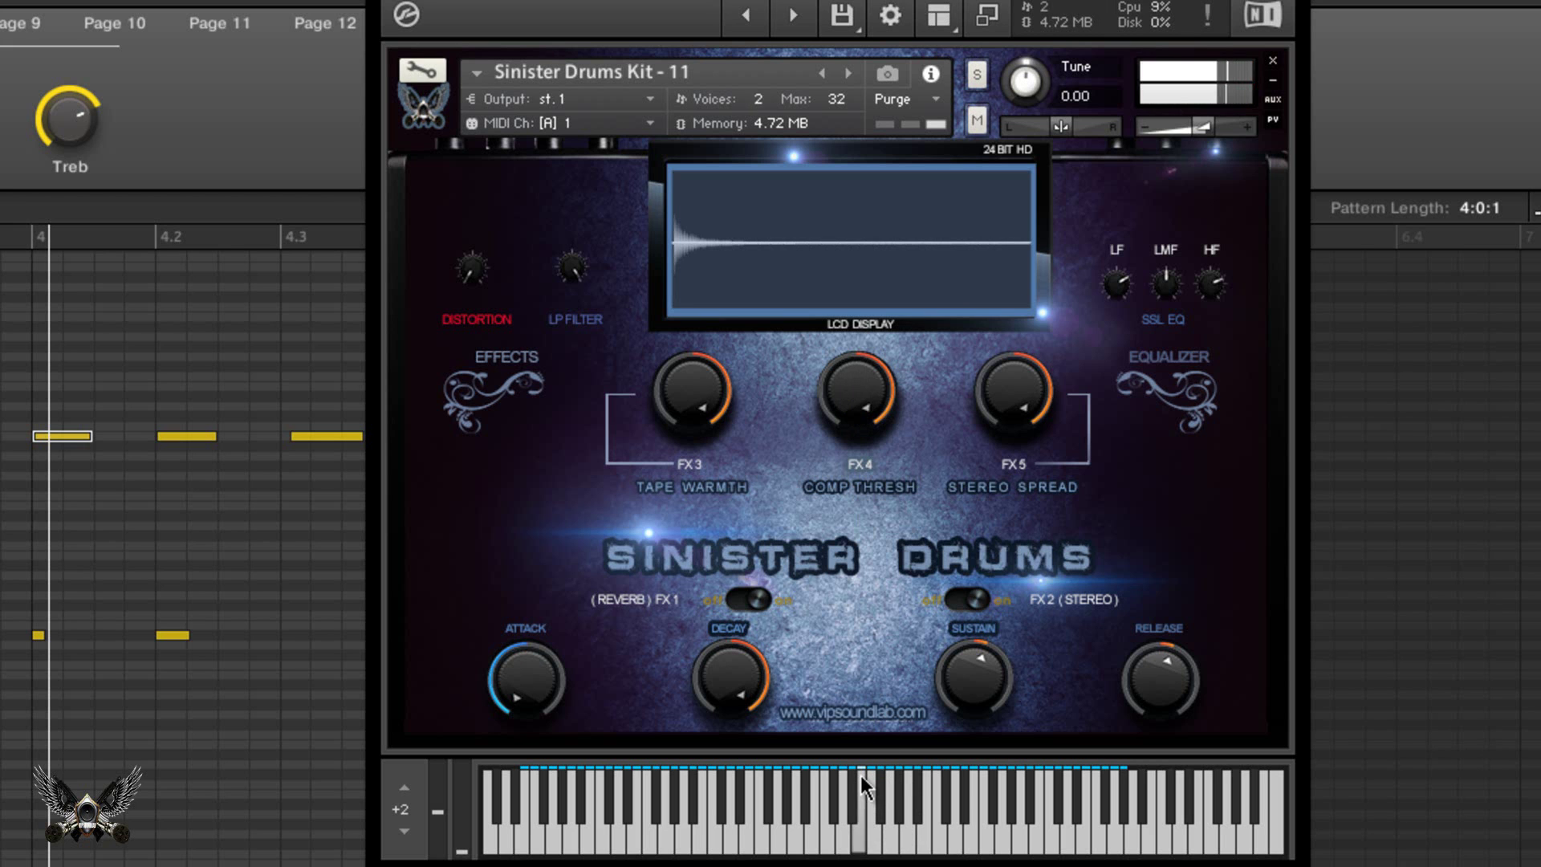
left_click(863, 788)
left_click(865, 801)
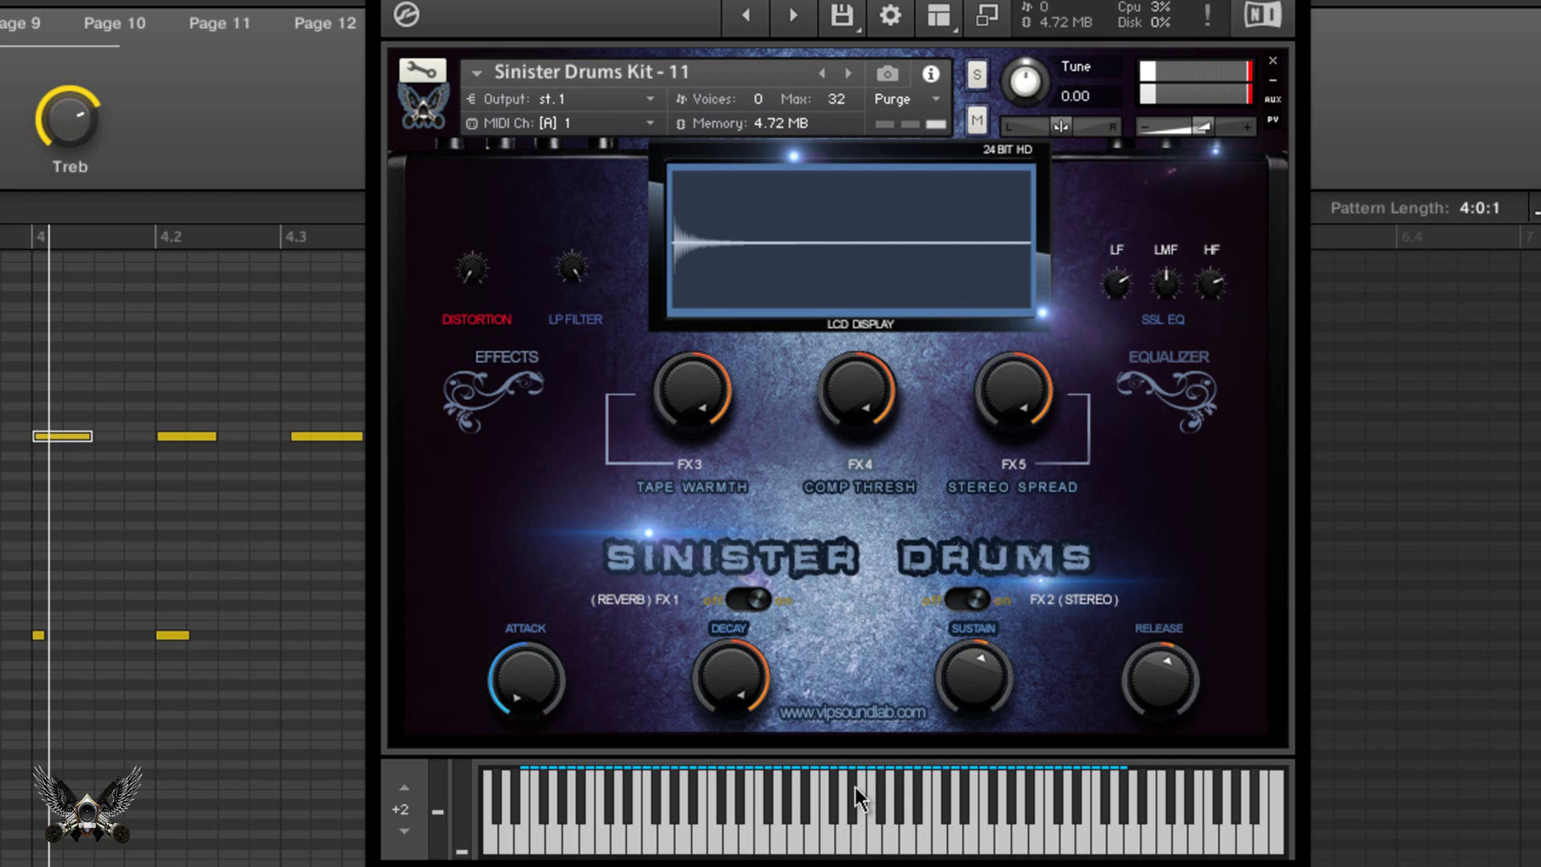
Try the Stereo Spread (FX5) knob and toggle the Reverb FX1 and Stereo FX2 switches off and on
left_click_drag(1010, 397, 997, 300)
left_click(971, 599)
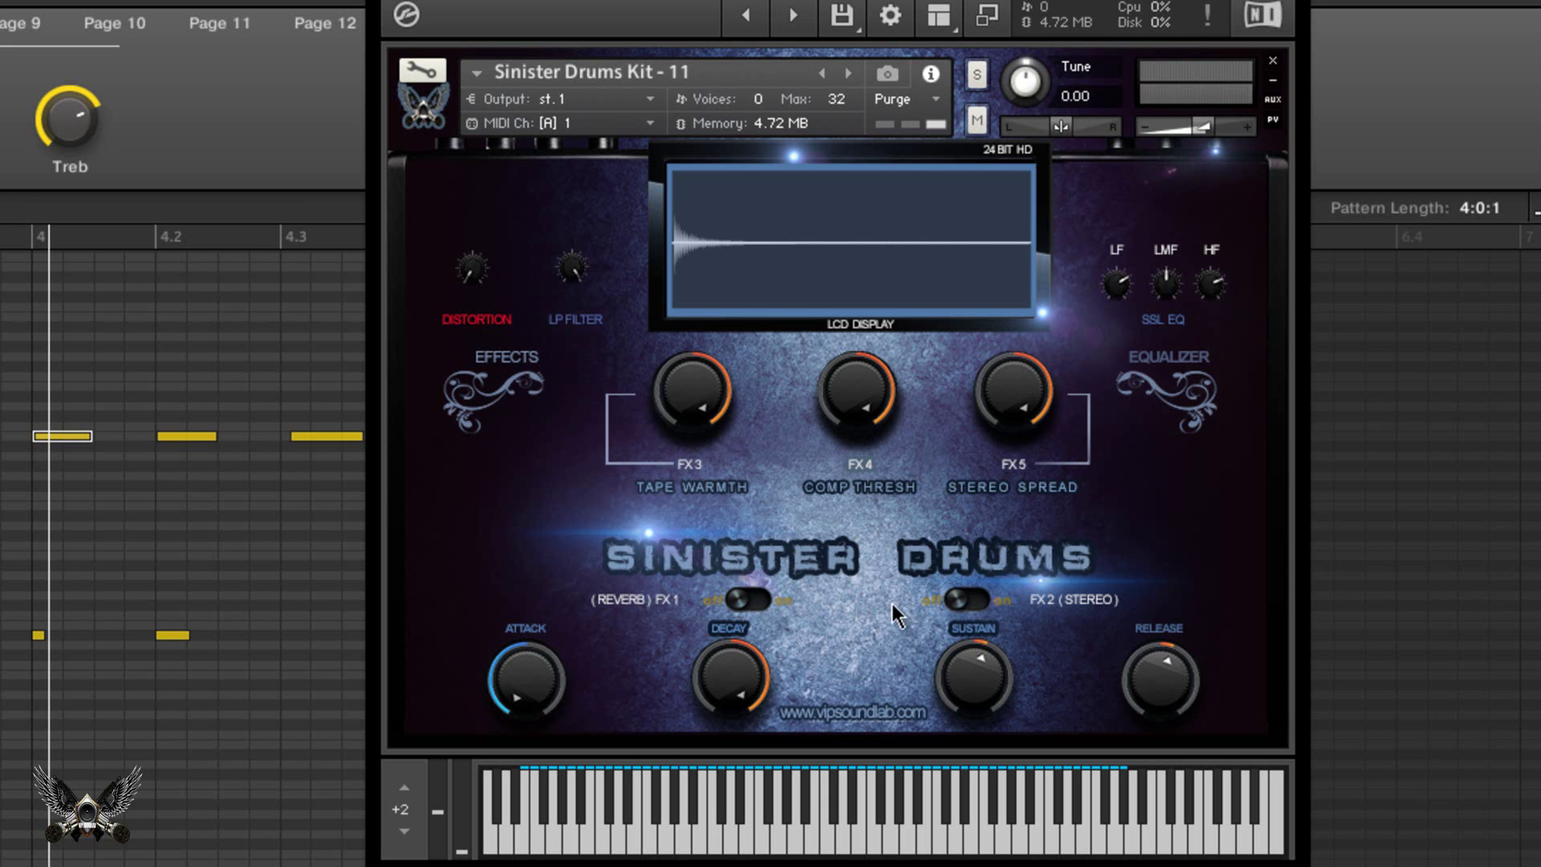
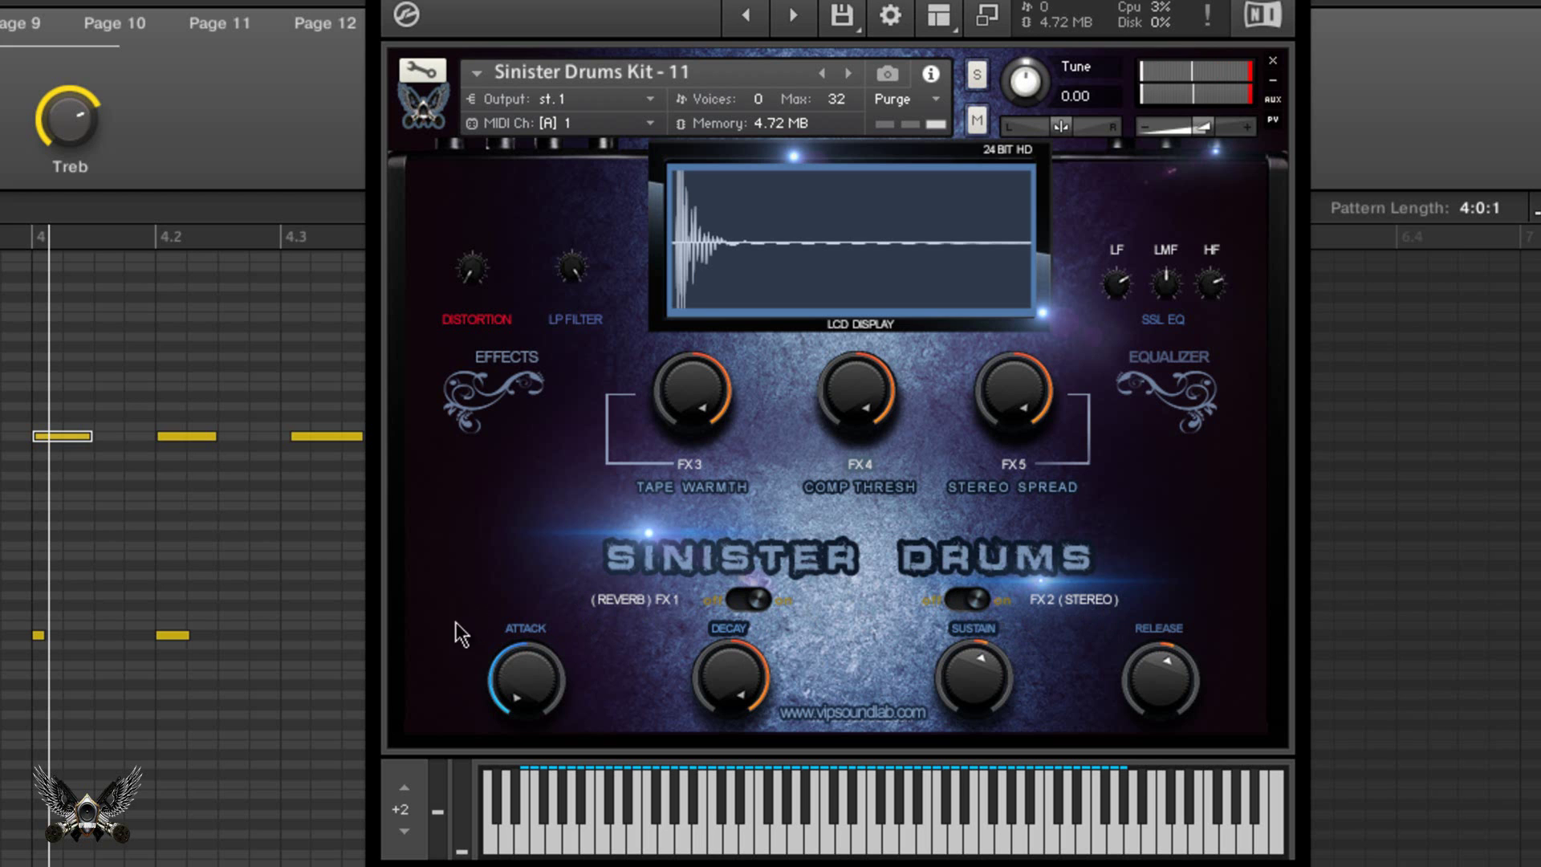
Try the envelope's Attack and Decay knobs, lowering Decay and returning it to maximum
mouse_move(520, 707)
left_mouse_down()
mouse_move(537, 687)
mouse_move(512, 581)
mouse_move(514, 700)
left_mouse_up()
left_click_drag(509, 688, 577, 711)
left_click_drag(737, 662, 744, 809)
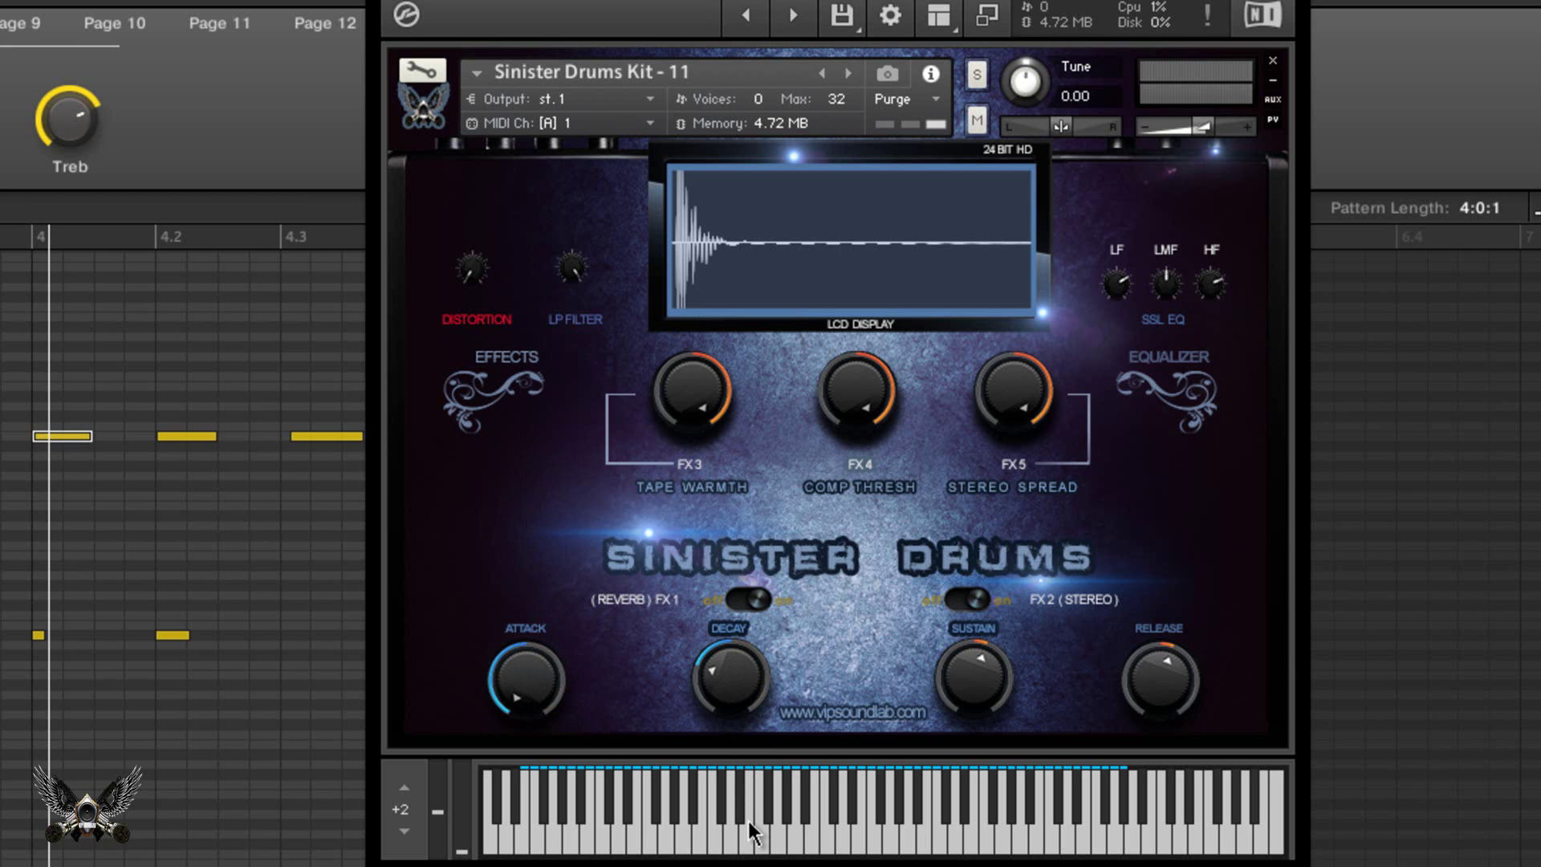
left_click_drag(748, 817, 709, 623)
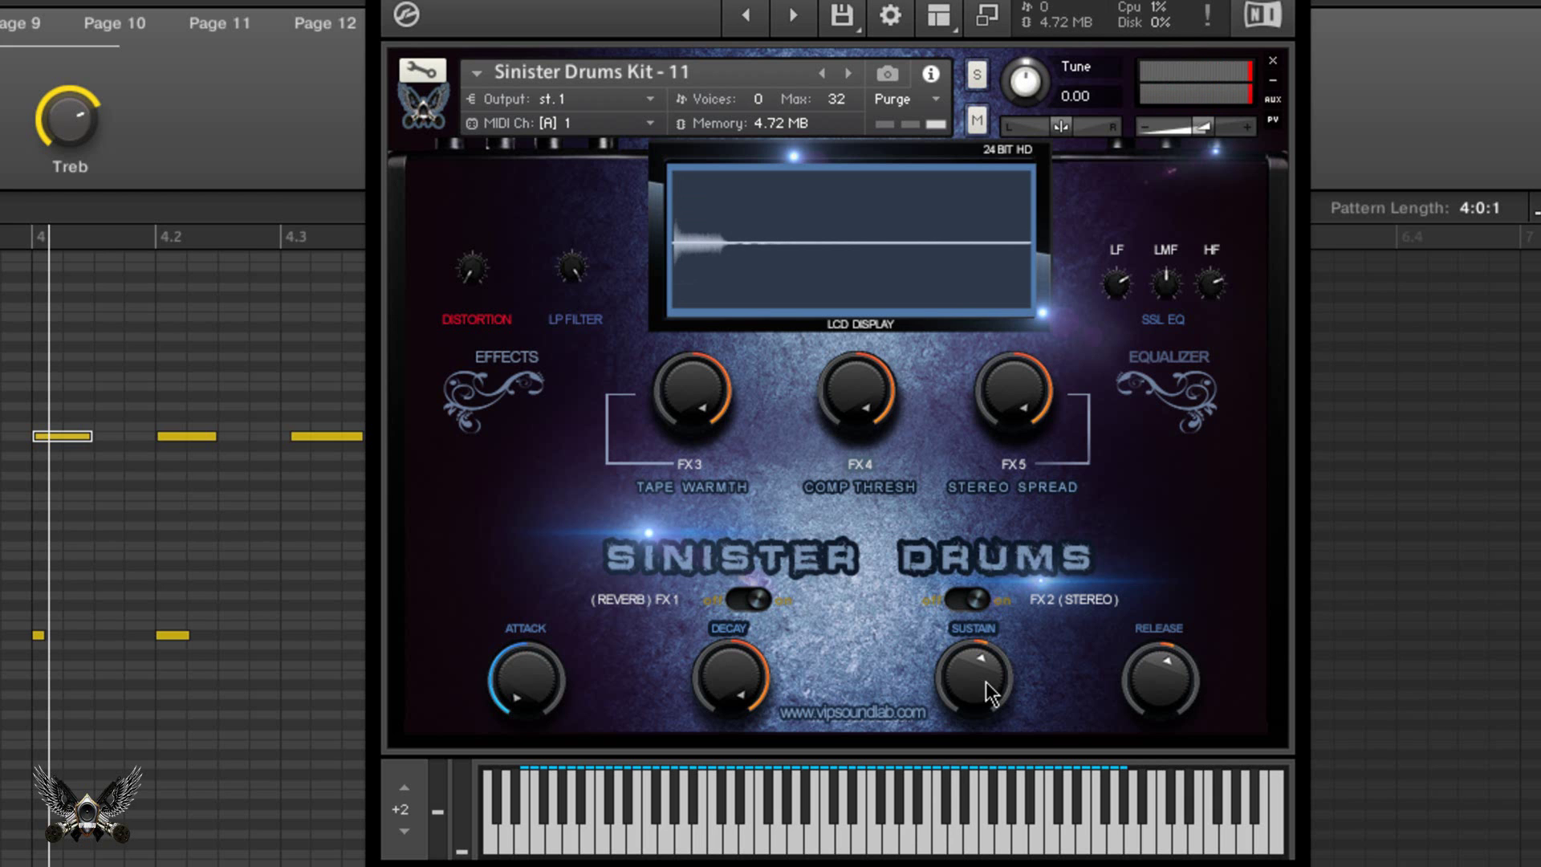
Try the Sustain knob at its maximum and minimum, and lower the Release knob to about its midpoint
left_click_drag(986, 683, 976, 599)
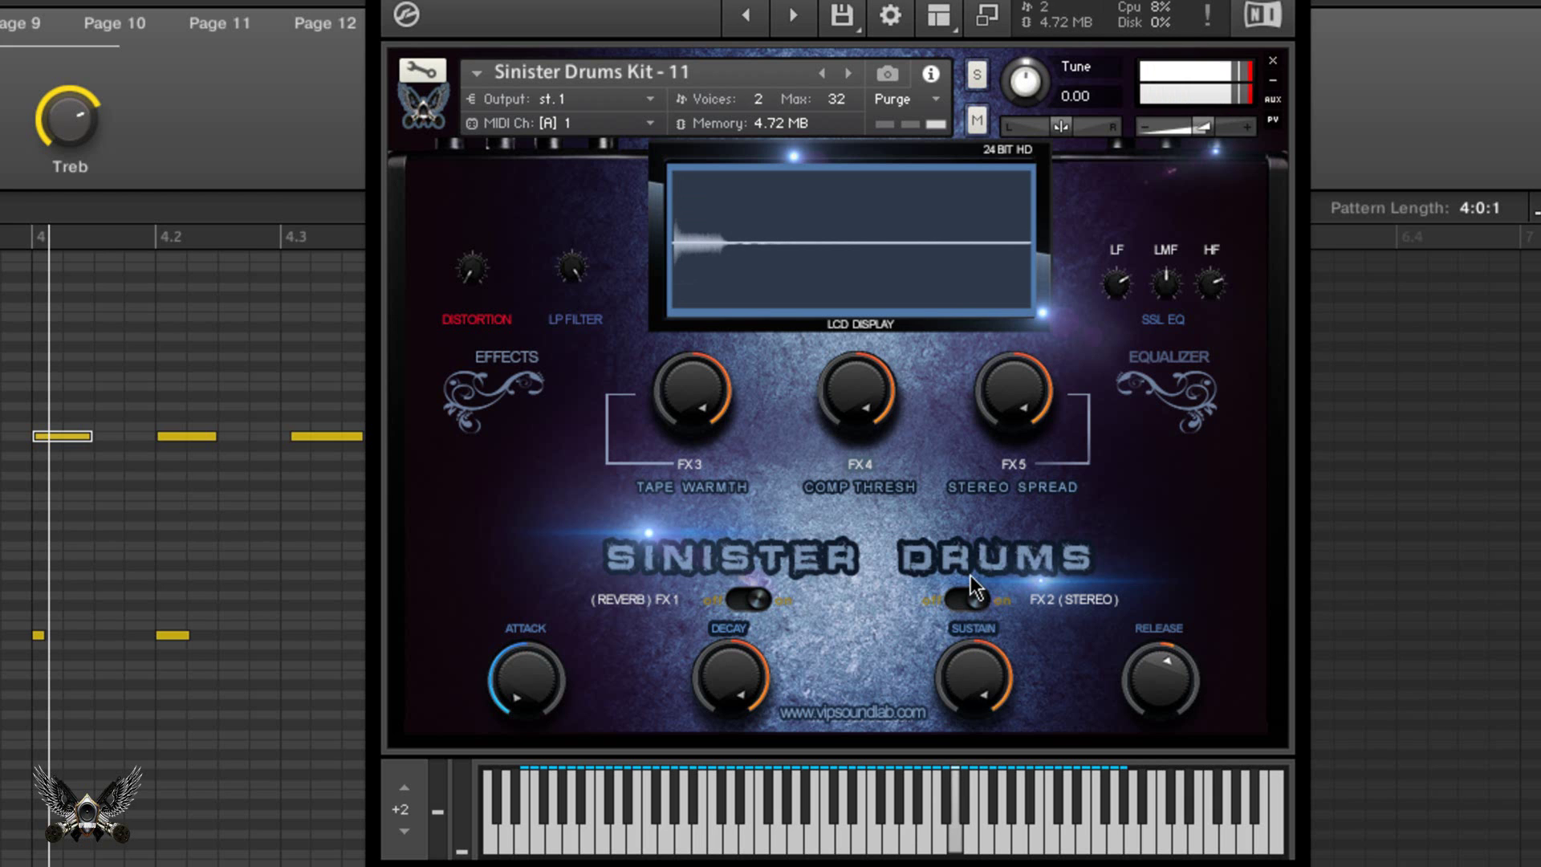
left_click_drag(970, 667, 1011, 863)
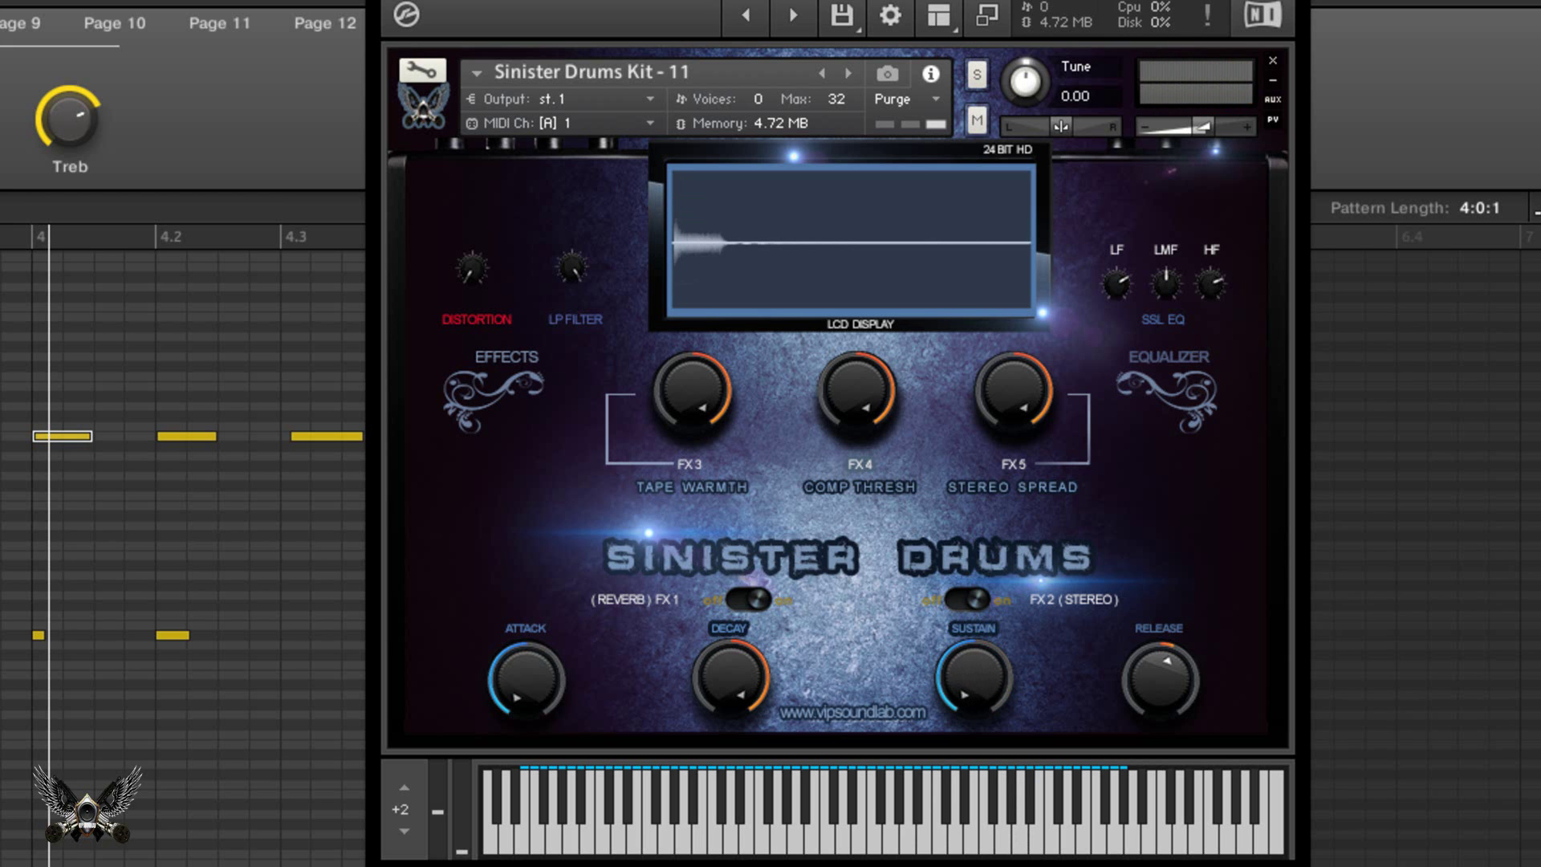
left_click_drag(1163, 673, 1188, 724)
left_click_drag(1172, 682, 1170, 619)
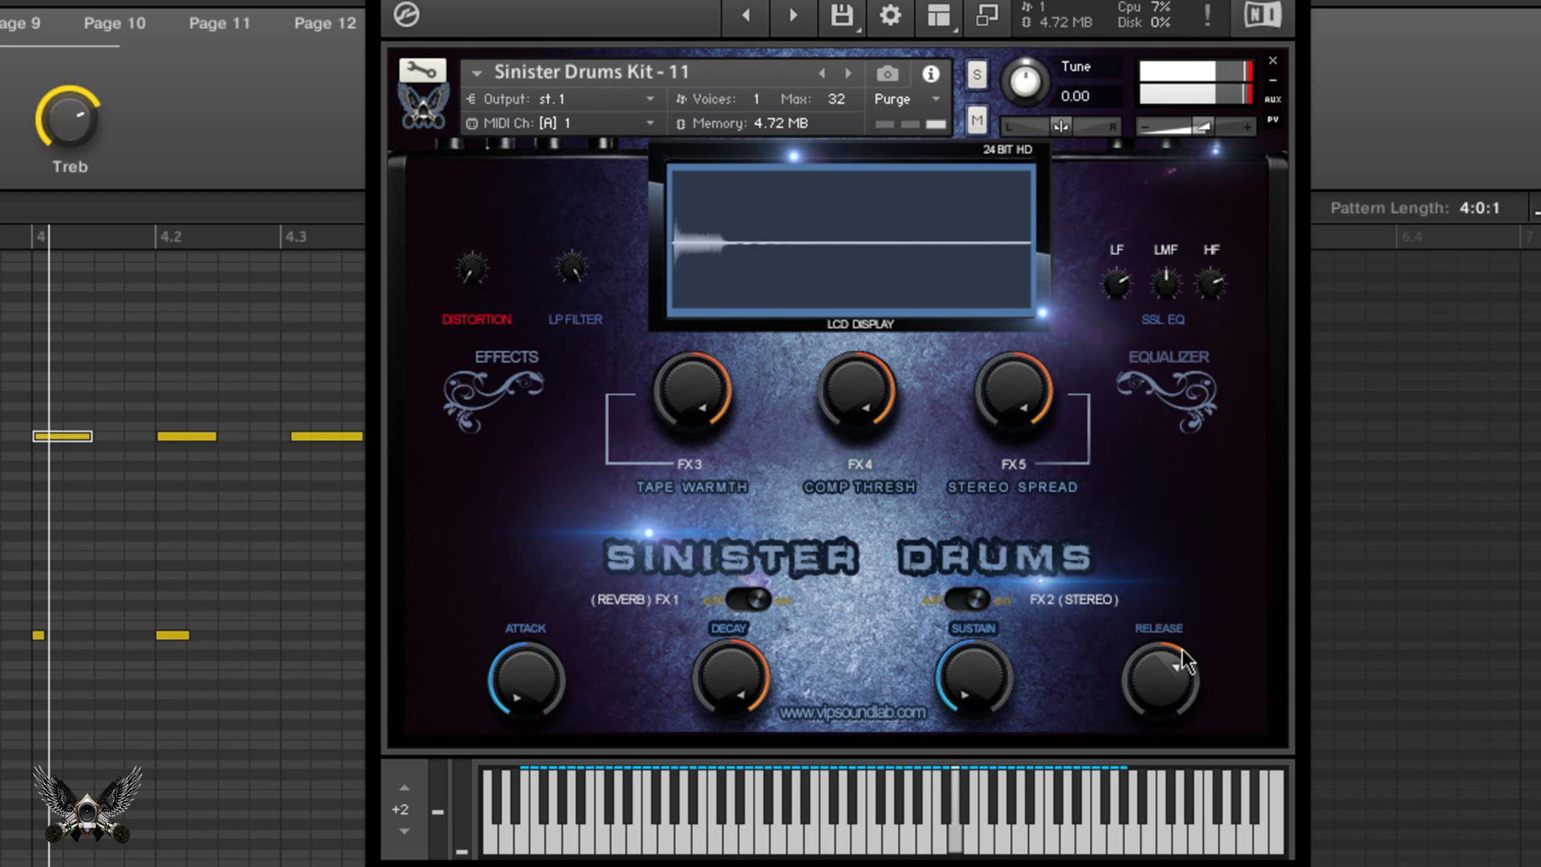
left_click_drag(1185, 662, 1170, 729)
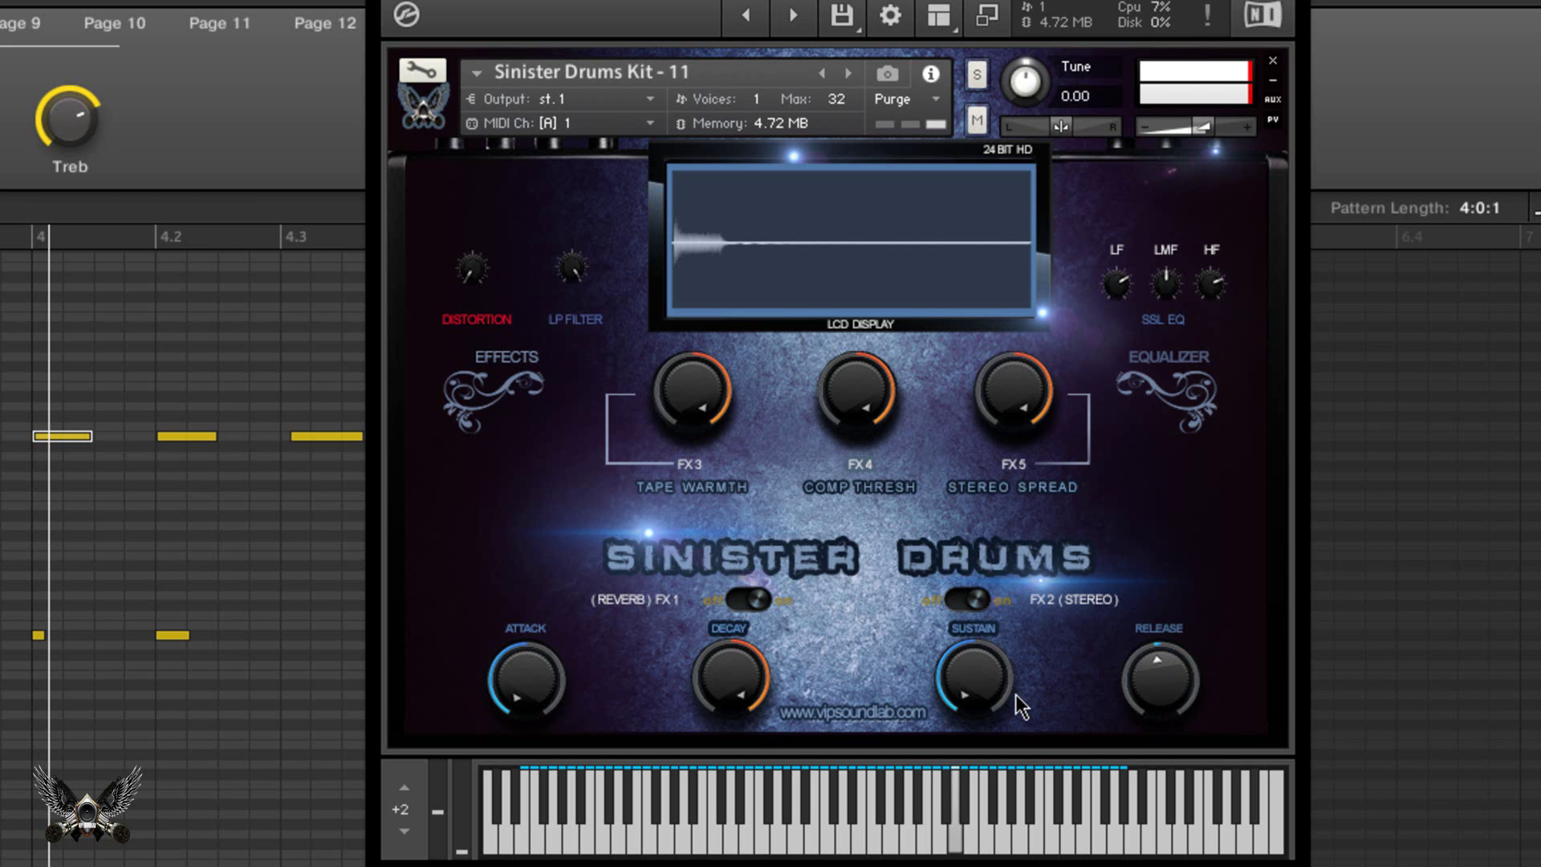
Try the Sustain and Release knobs at maximum, and return both to about their midpoints
left_click_drag(995, 686, 972, 561)
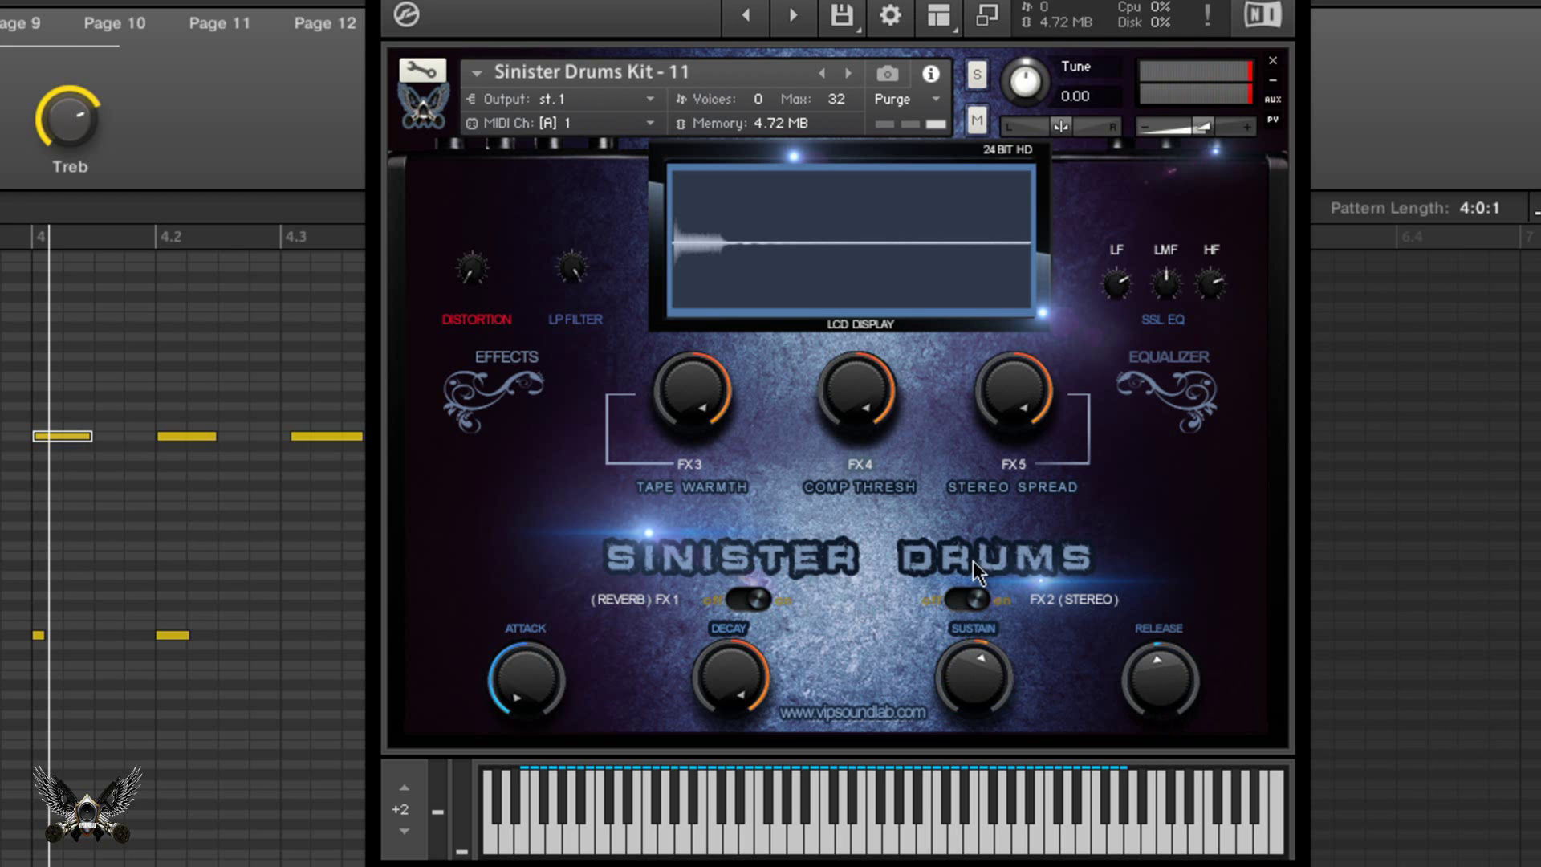
left_click_drag(978, 682, 1076, 459)
left_click_drag(1153, 666, 1195, 388)
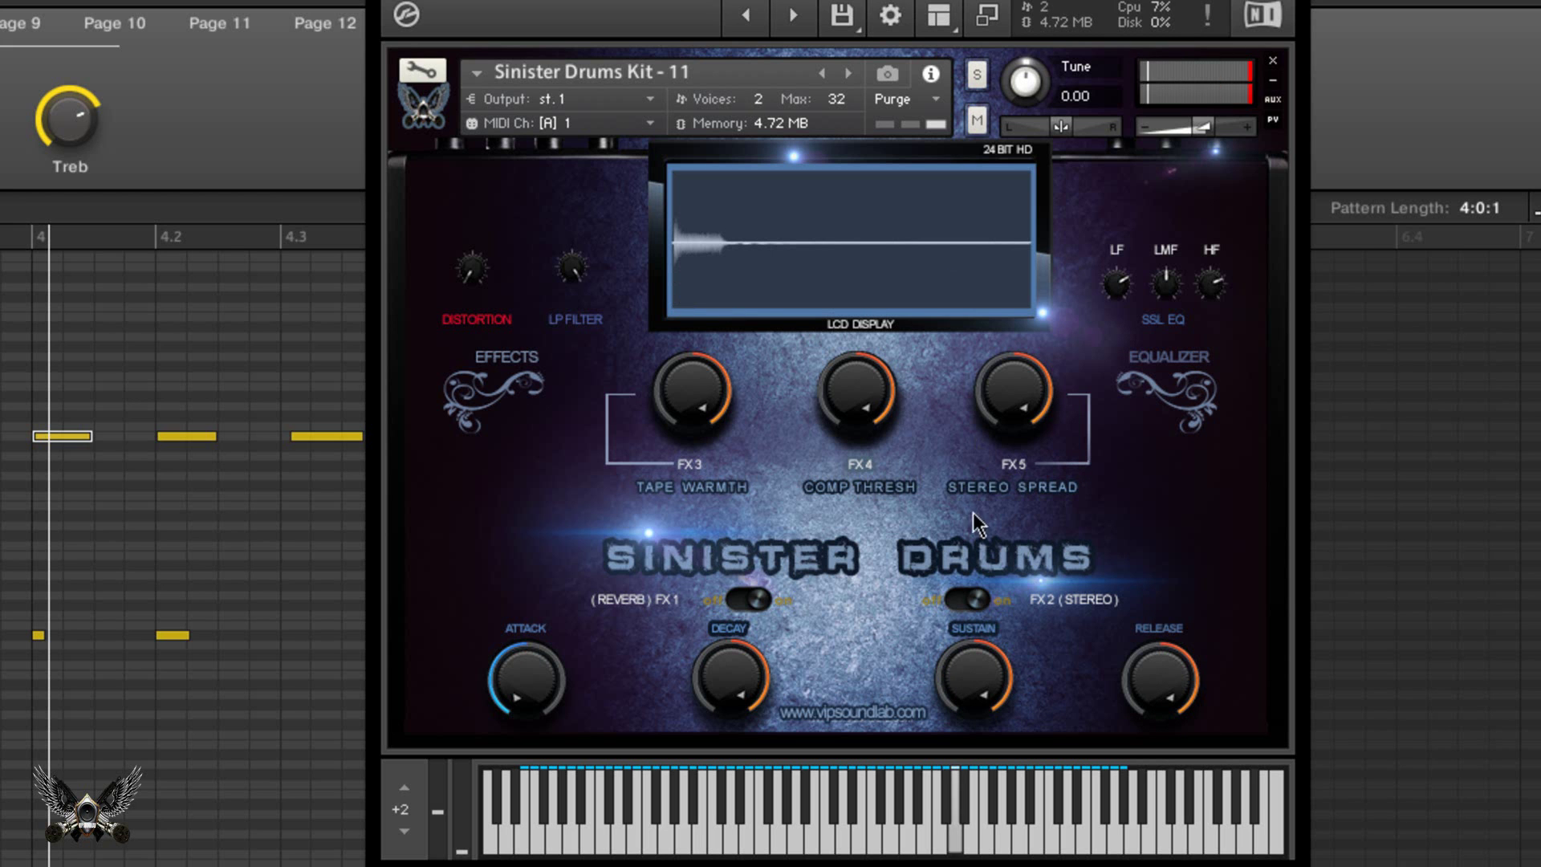
left_click_drag(970, 719, 969, 775)
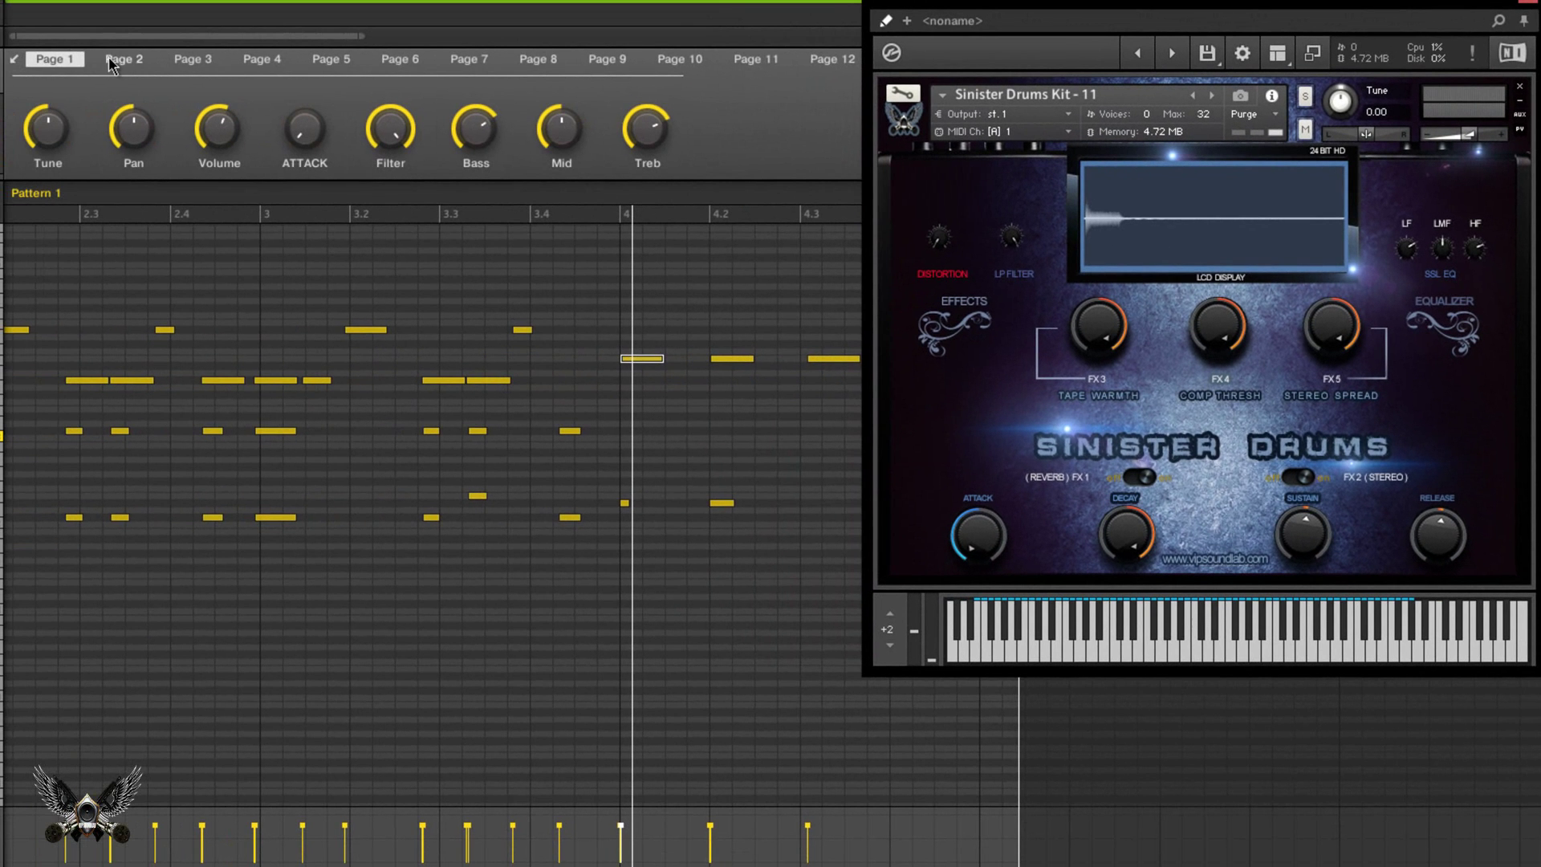
Review the mapped controls on Maschine's parameter pages 2 and 3, and move the Kontakt window clear of the macro knobs
left_click(123, 63)
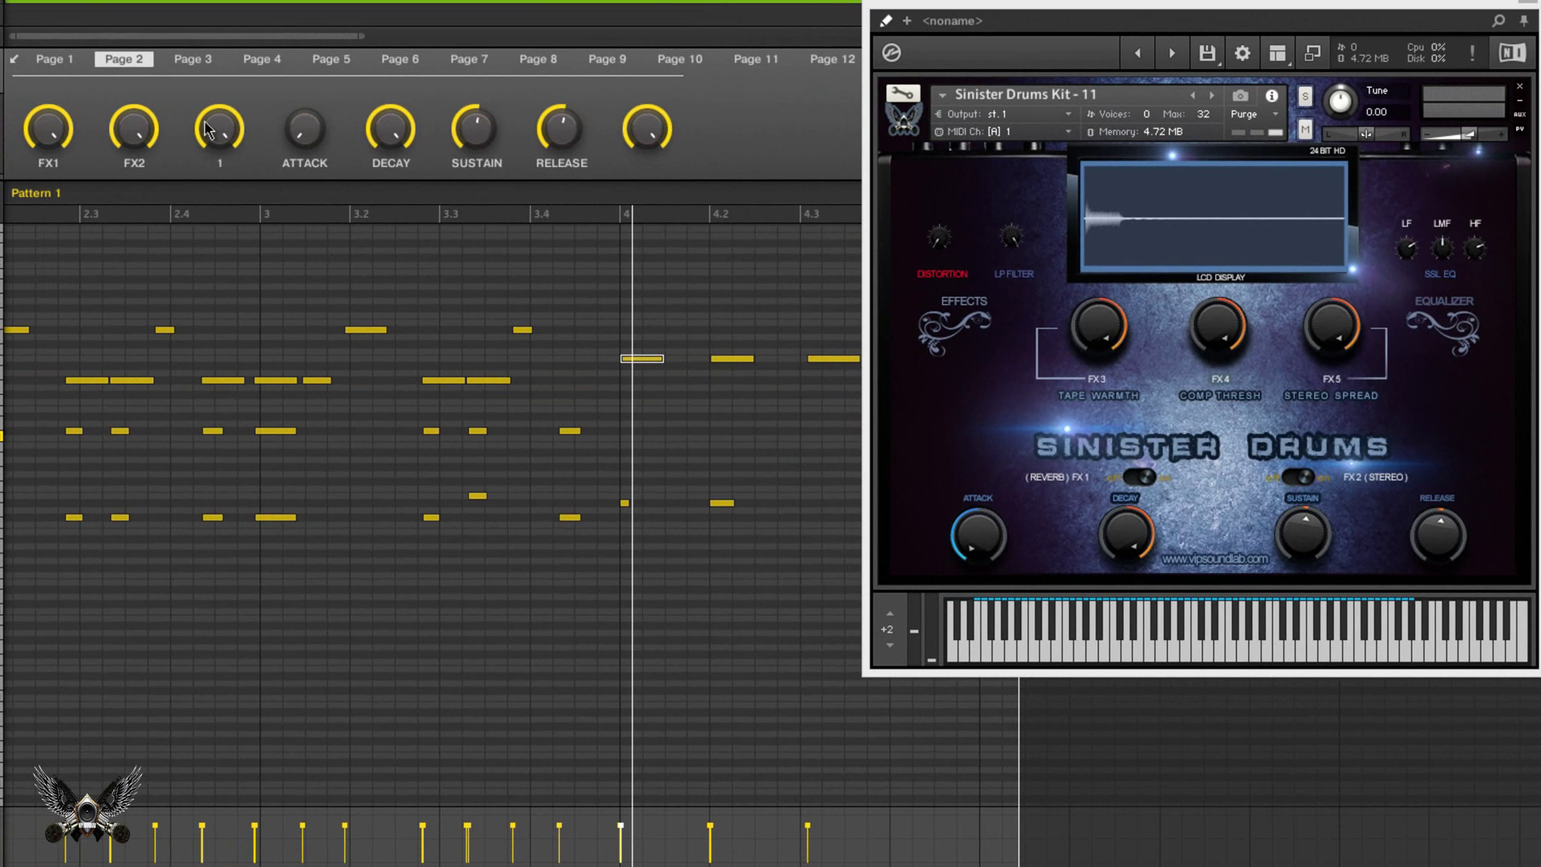
left_click(186, 65)
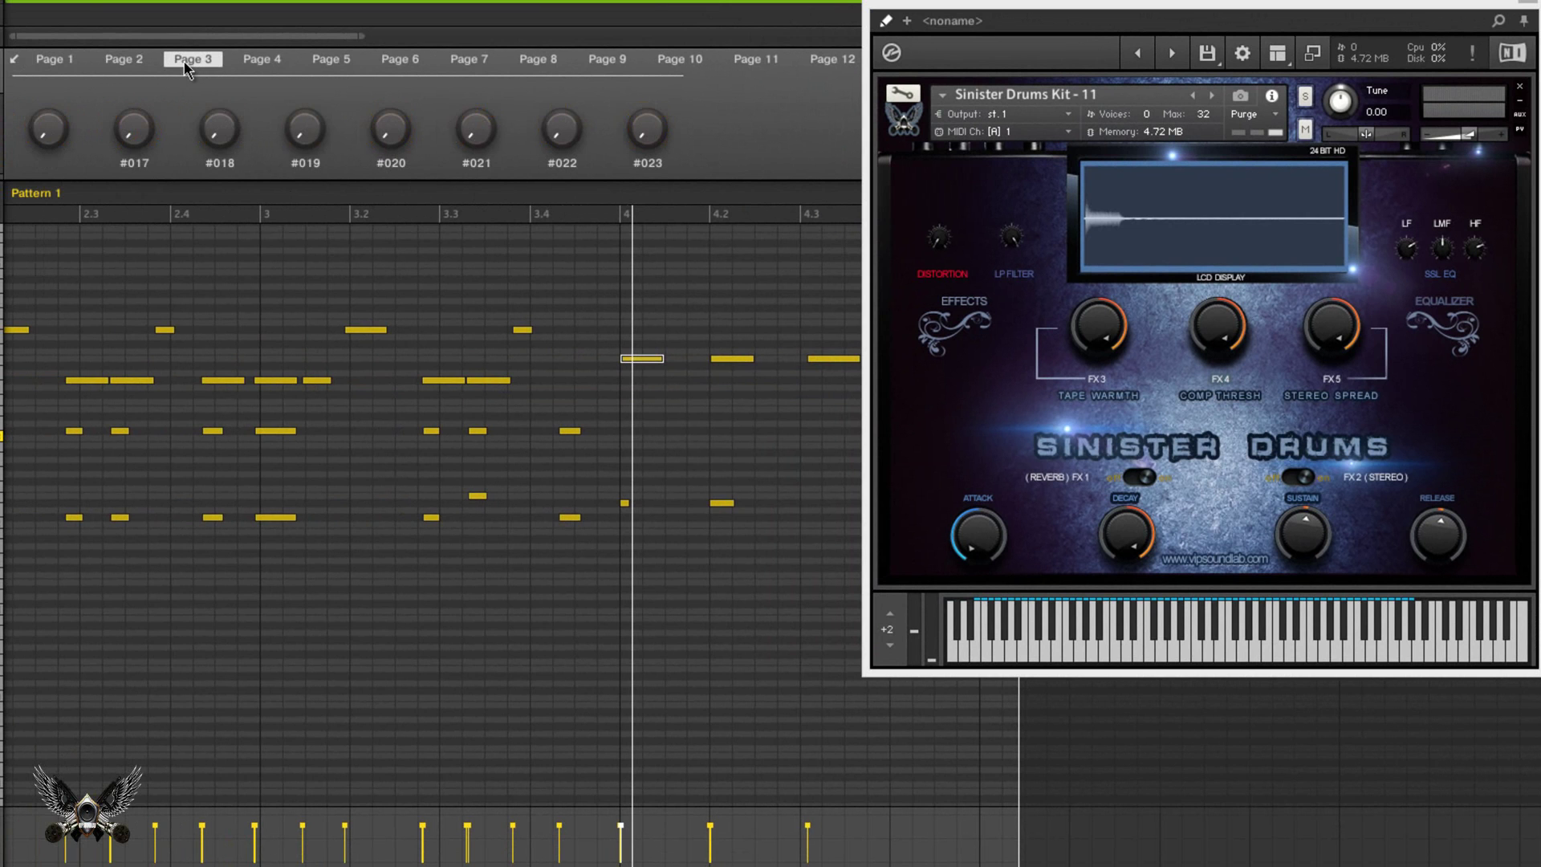
left_click(128, 61)
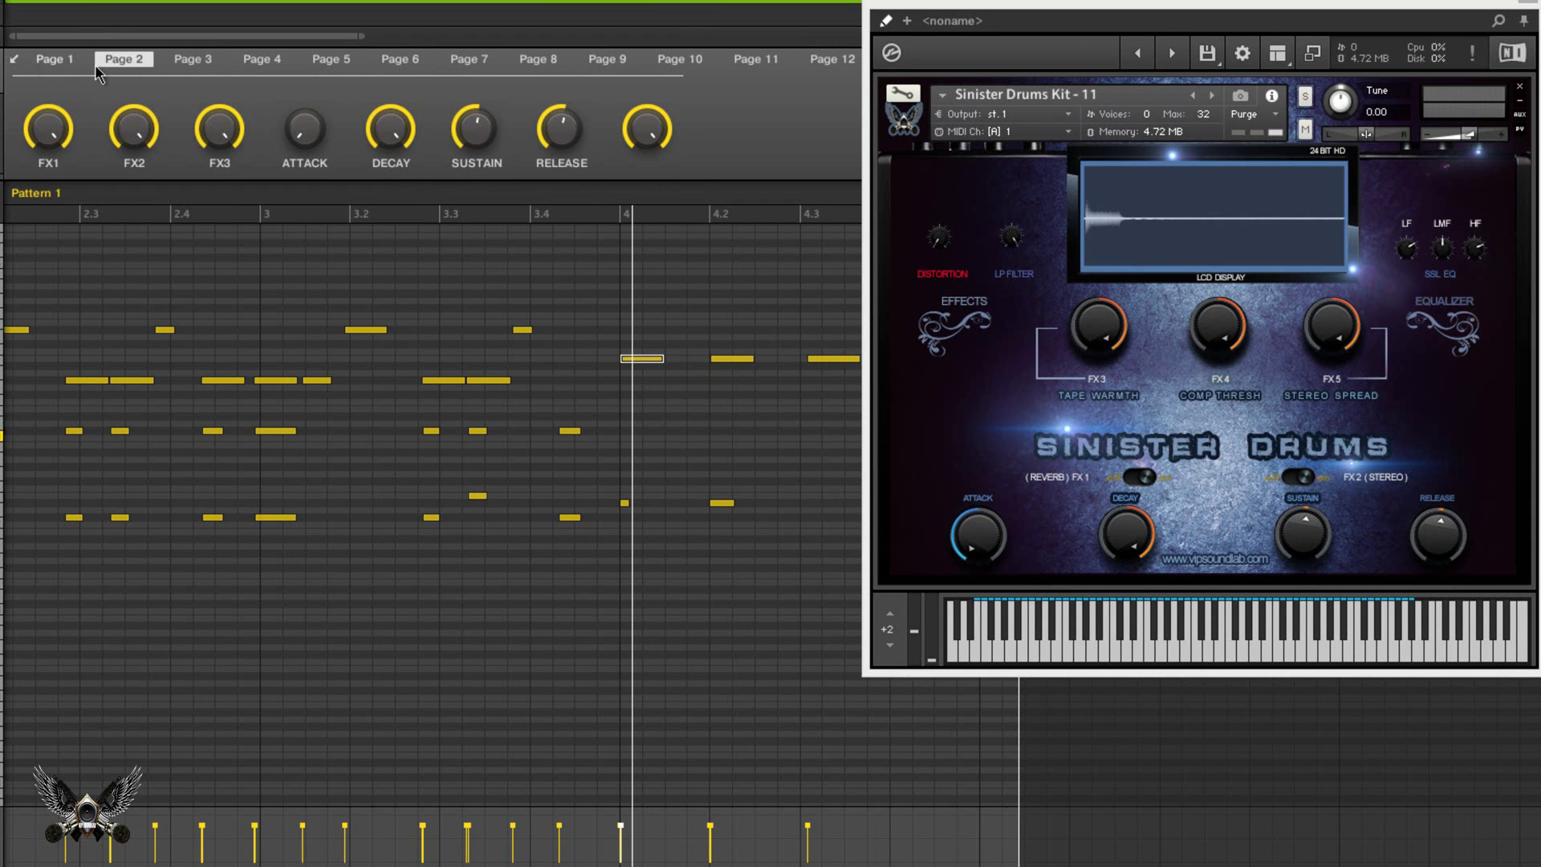
left_click_drag(910, 20, 857, 193)
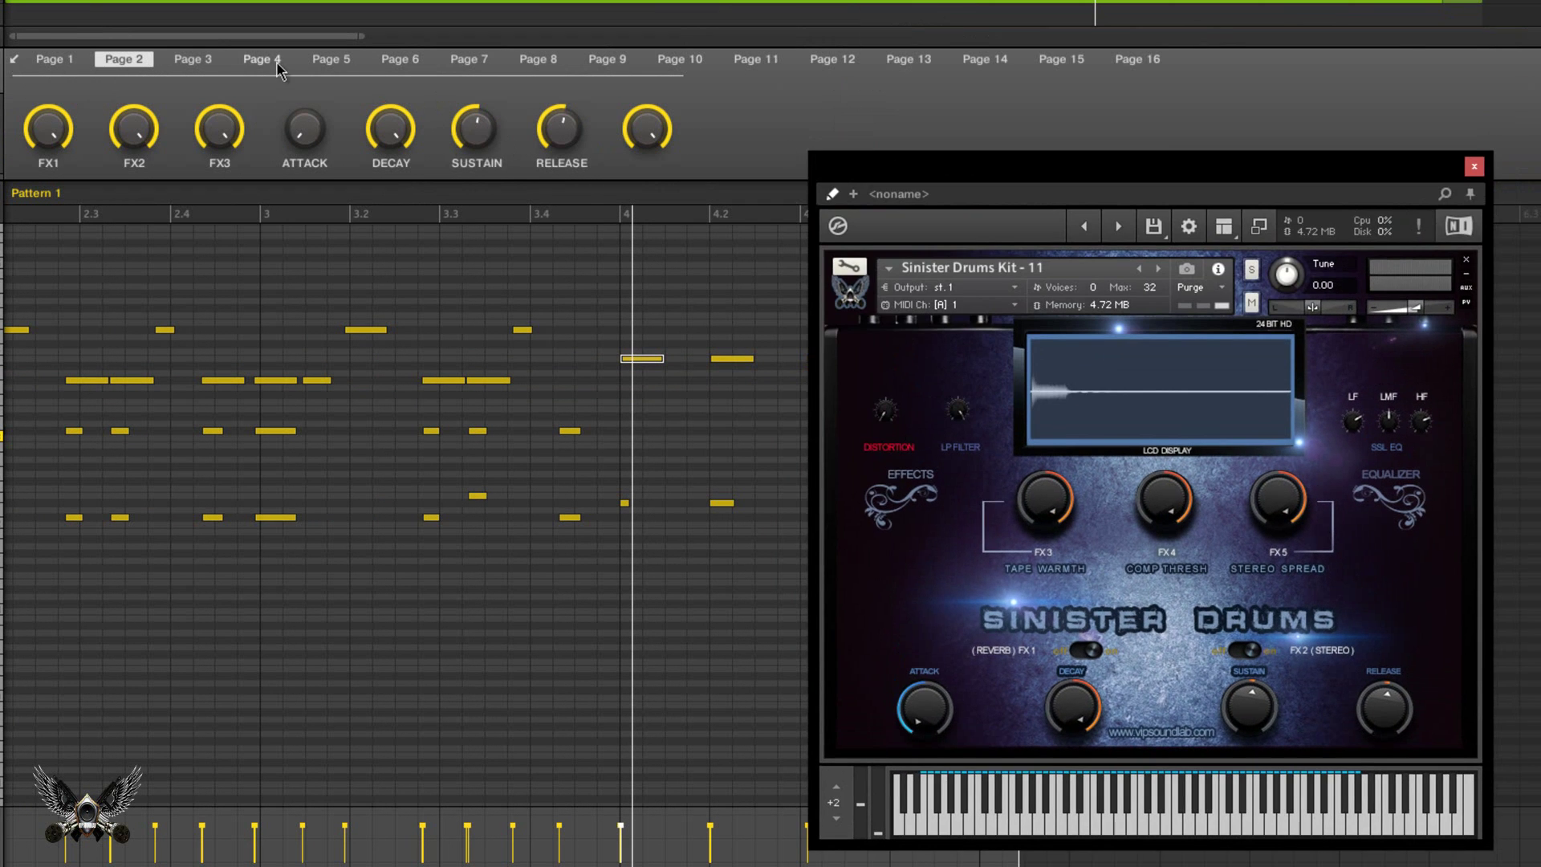
left_click_drag(1089, 171, 1073, 83)
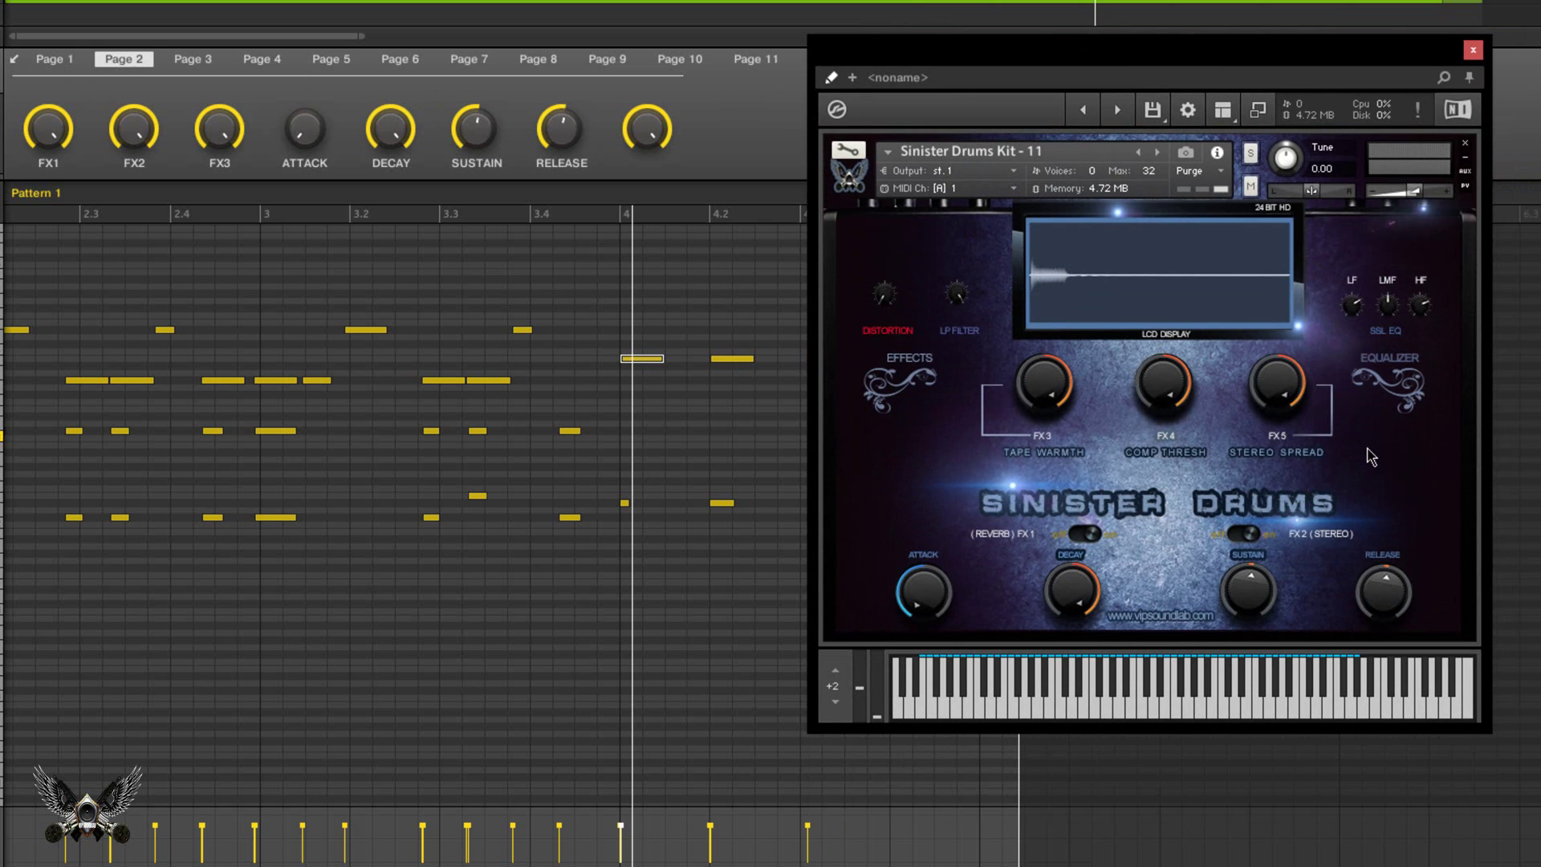
left_click(50, 58)
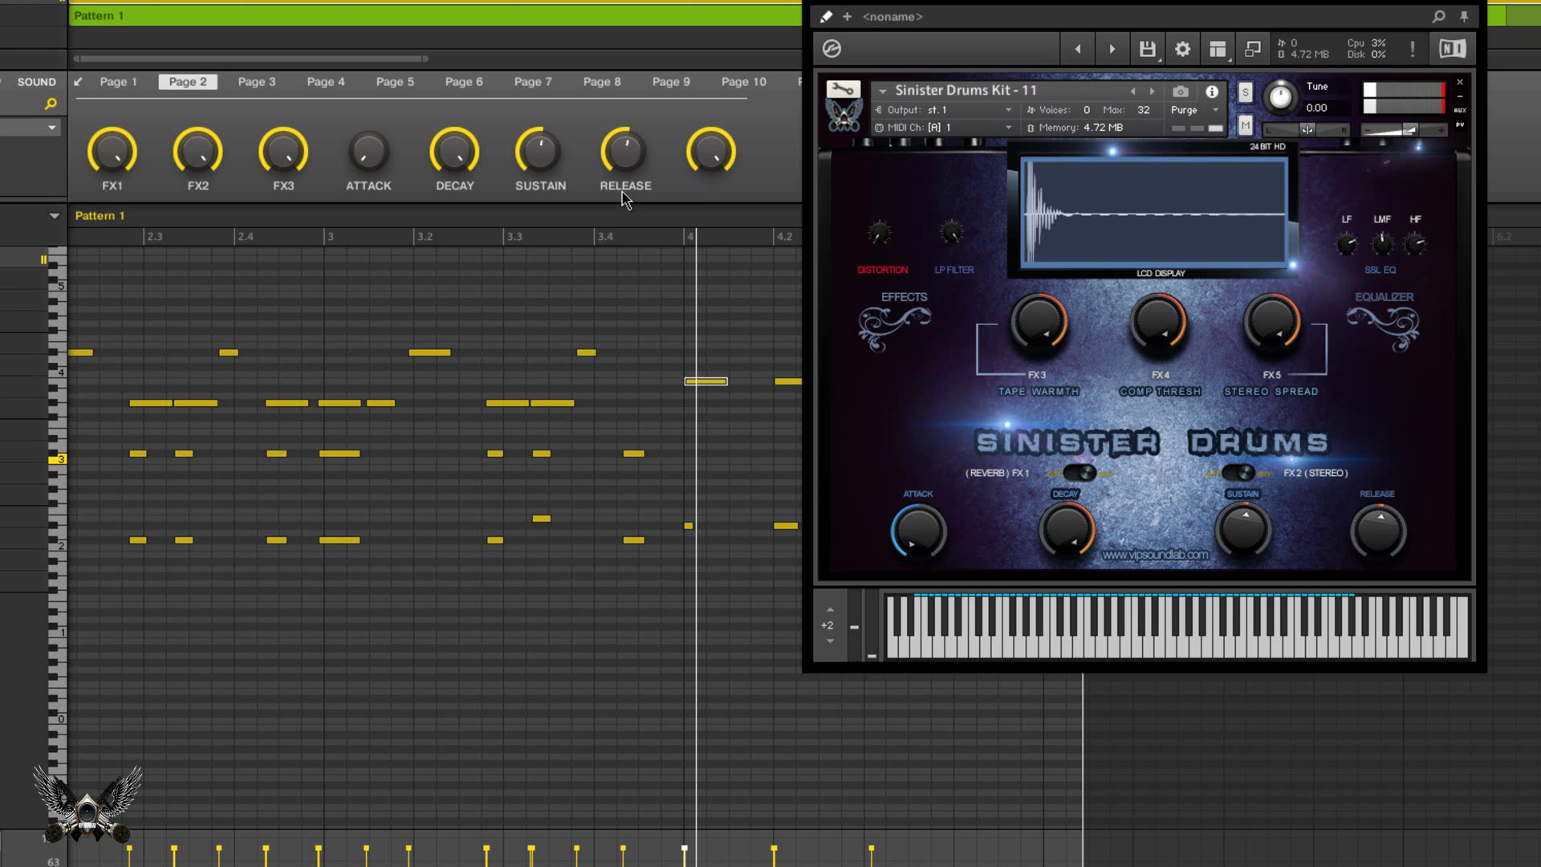
Play Scene 1 from its start to hear the pattern with the Kontakt drums, and stop playback
left_click_drag(924, 4, 962, 34)
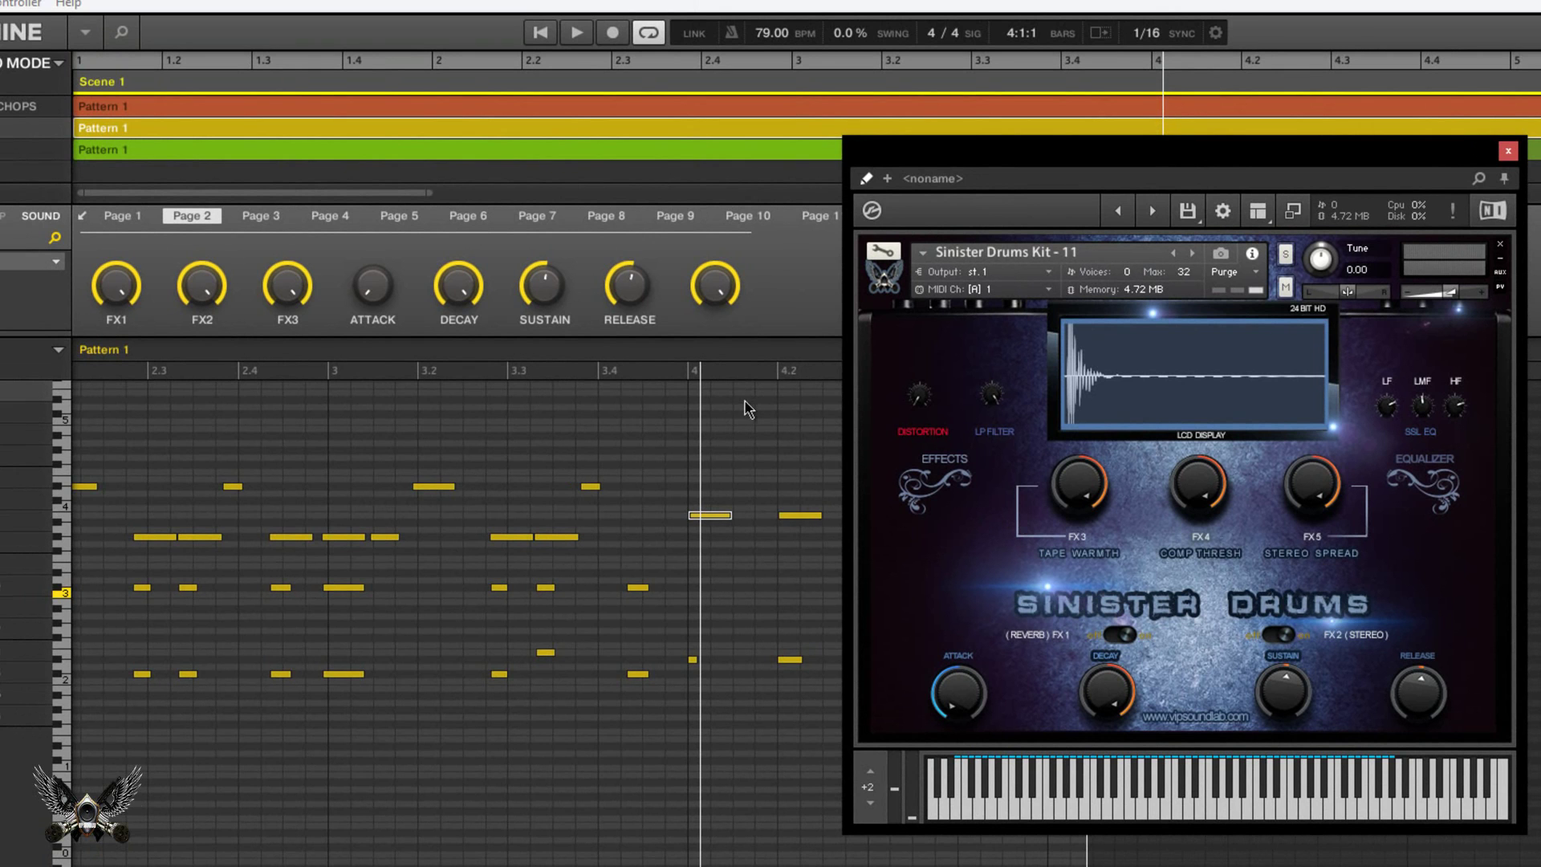
left_click(540, 33)
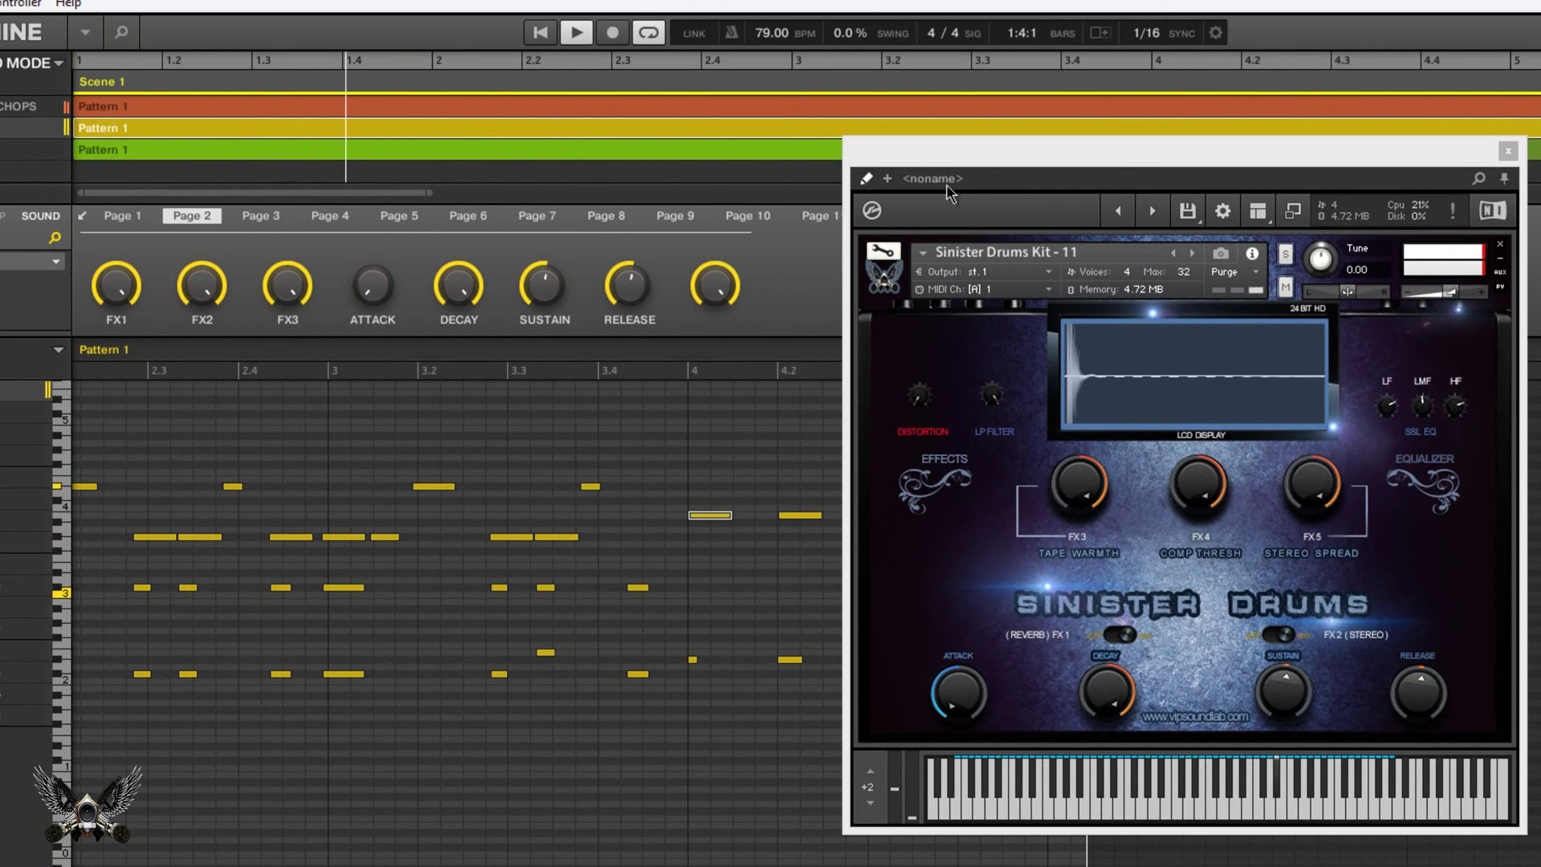
left_click(969, 156)
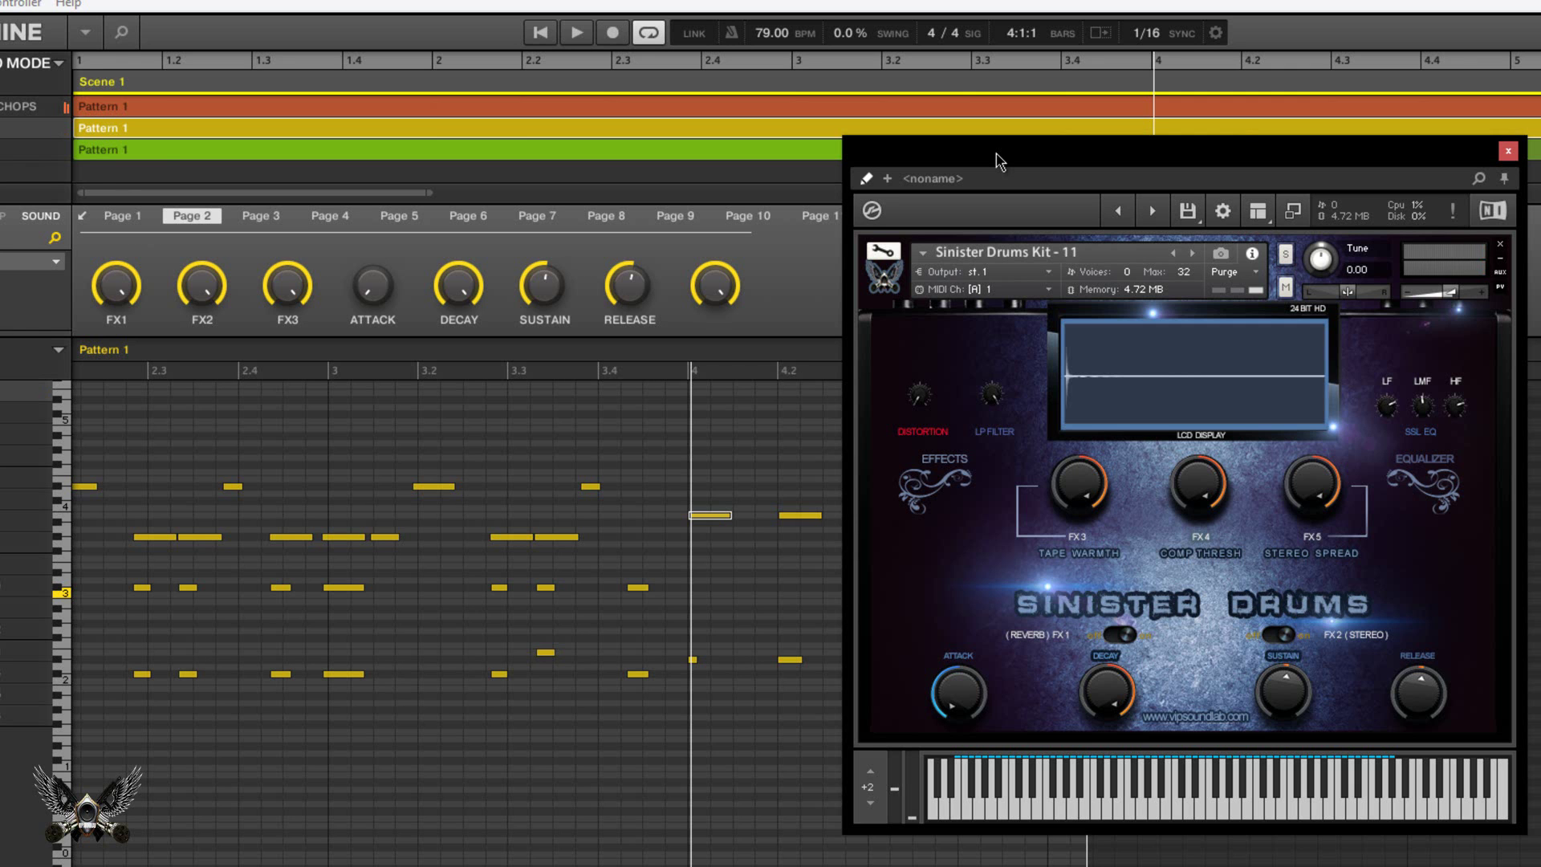
key("space")
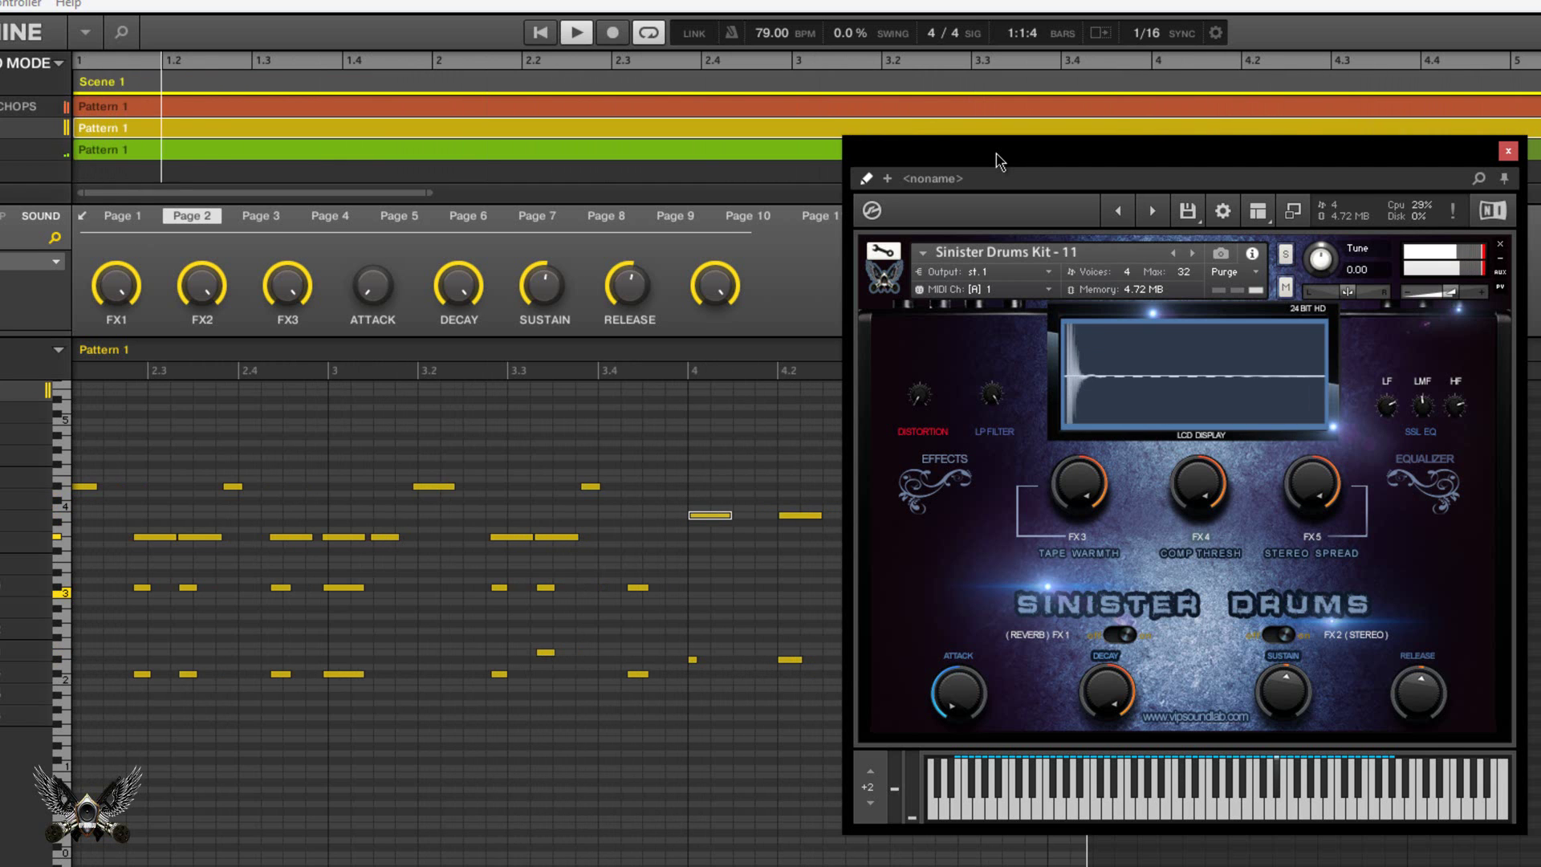
key("space")
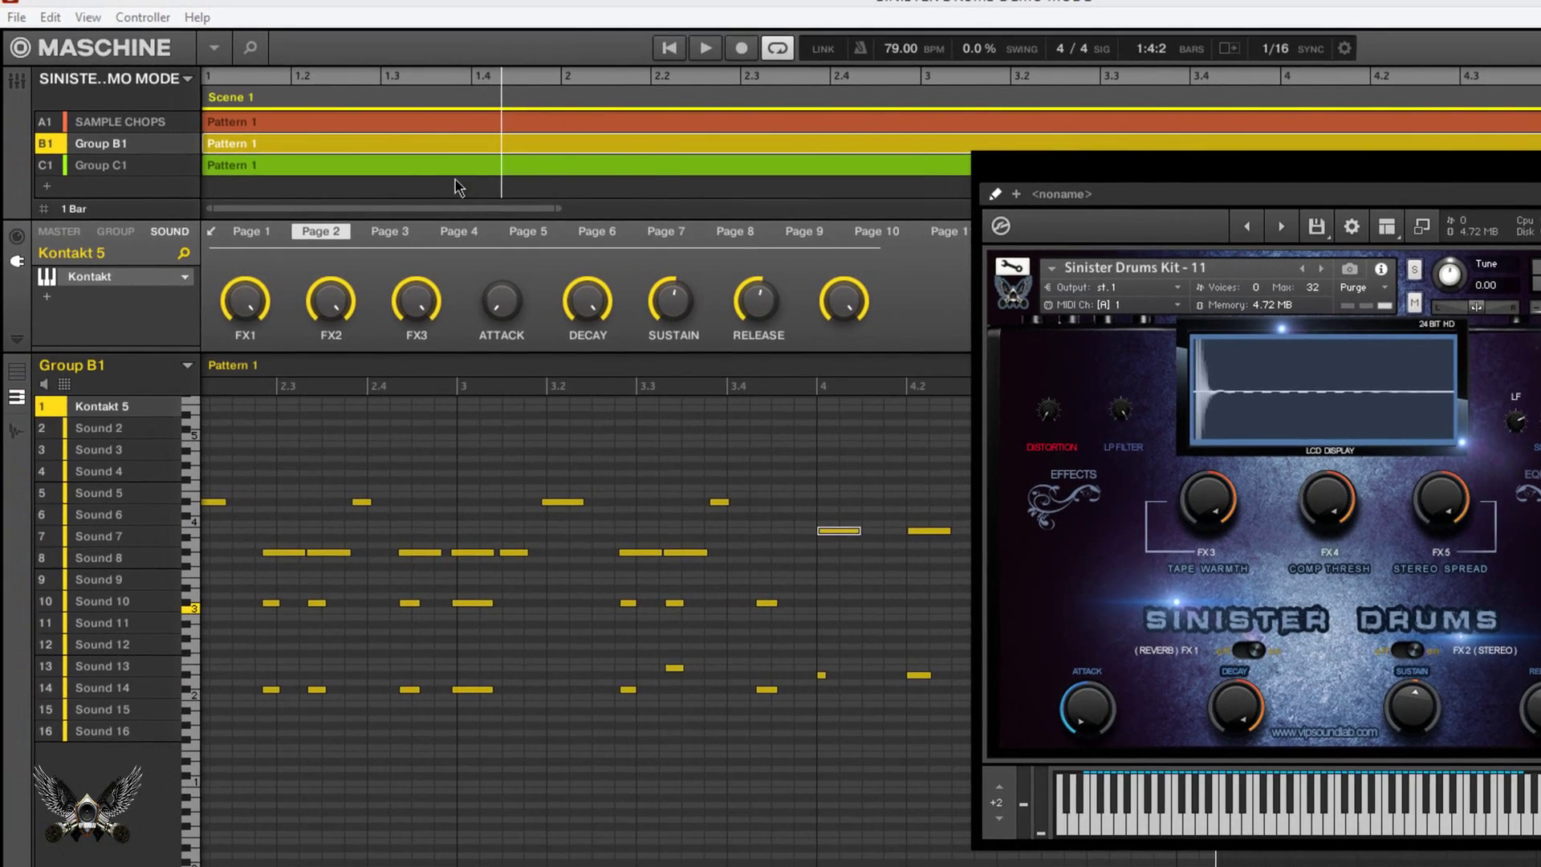
Inspect the sounds in the SAMPLE CHOPS group and return to Group B1
left_click(120, 121)
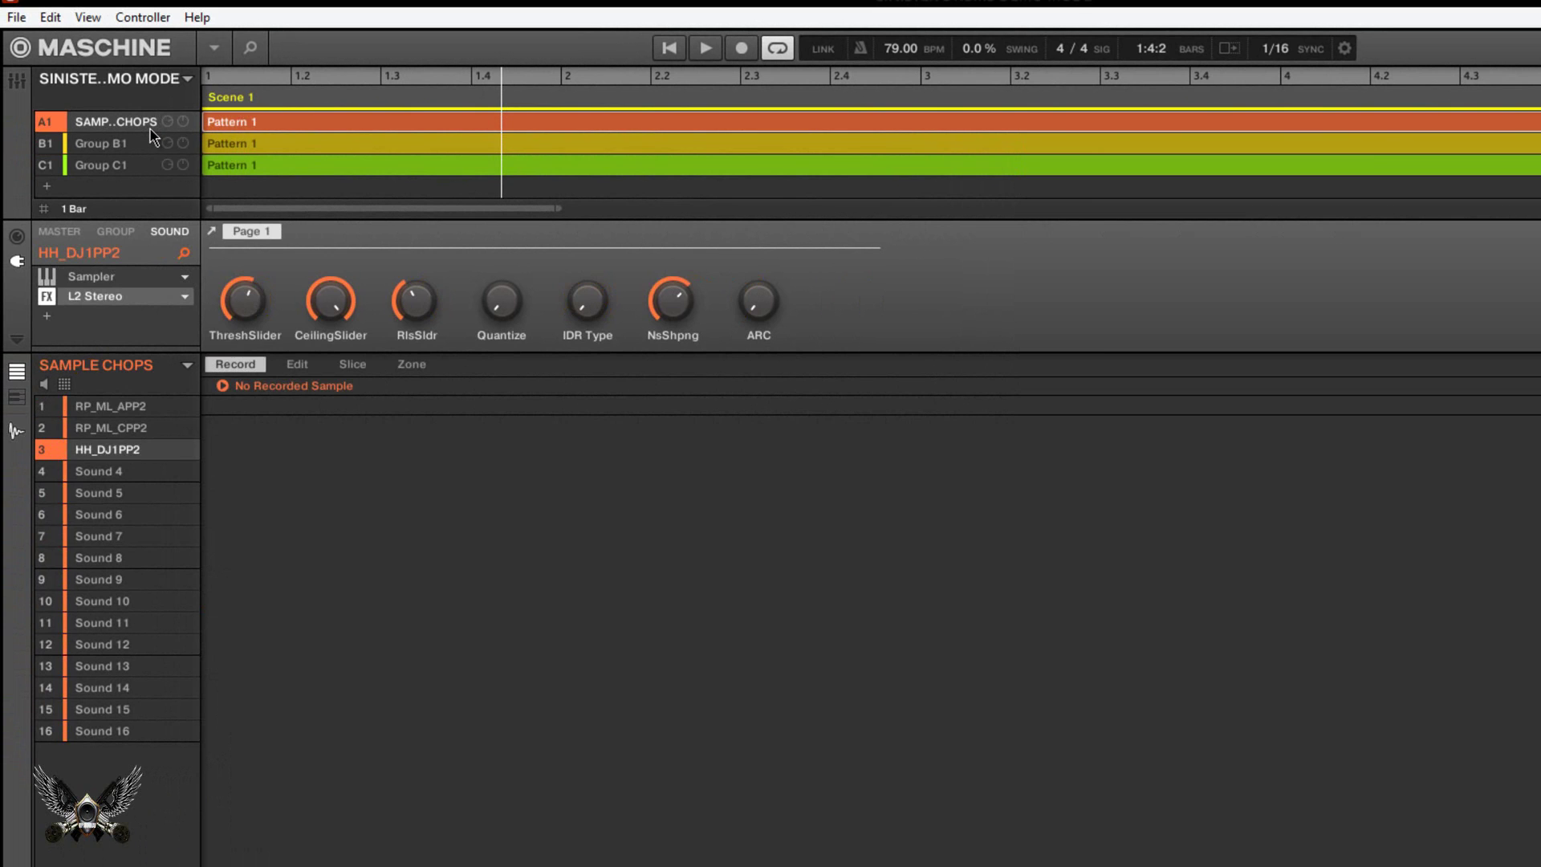
left_click(144, 140)
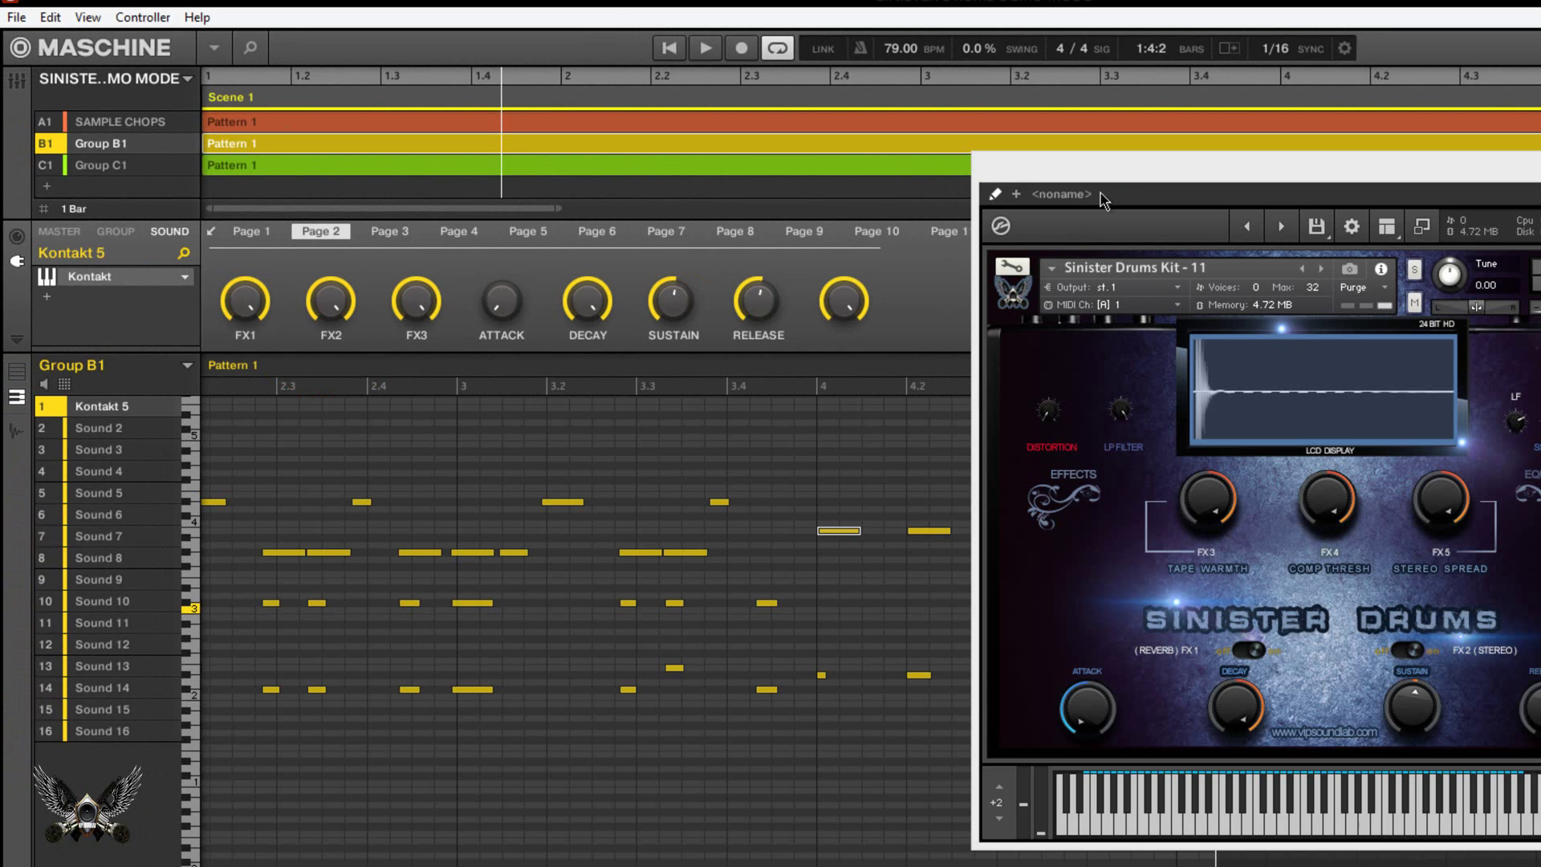
Load the next instrument, Sinister Drums Kit - 12, in Kontakt
left_click(1124, 186)
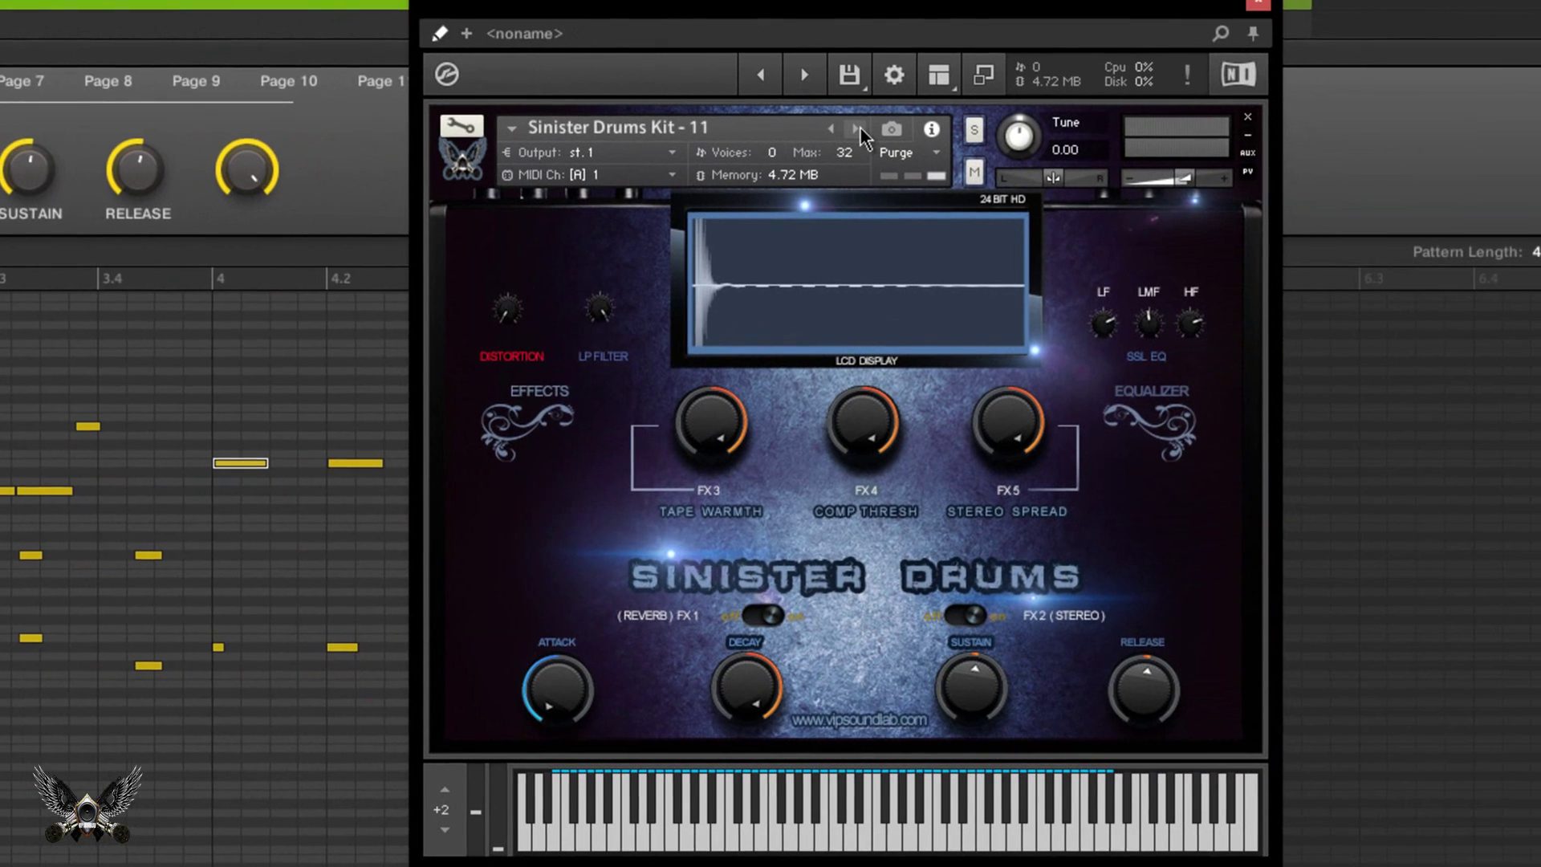
left_click(1322, 268)
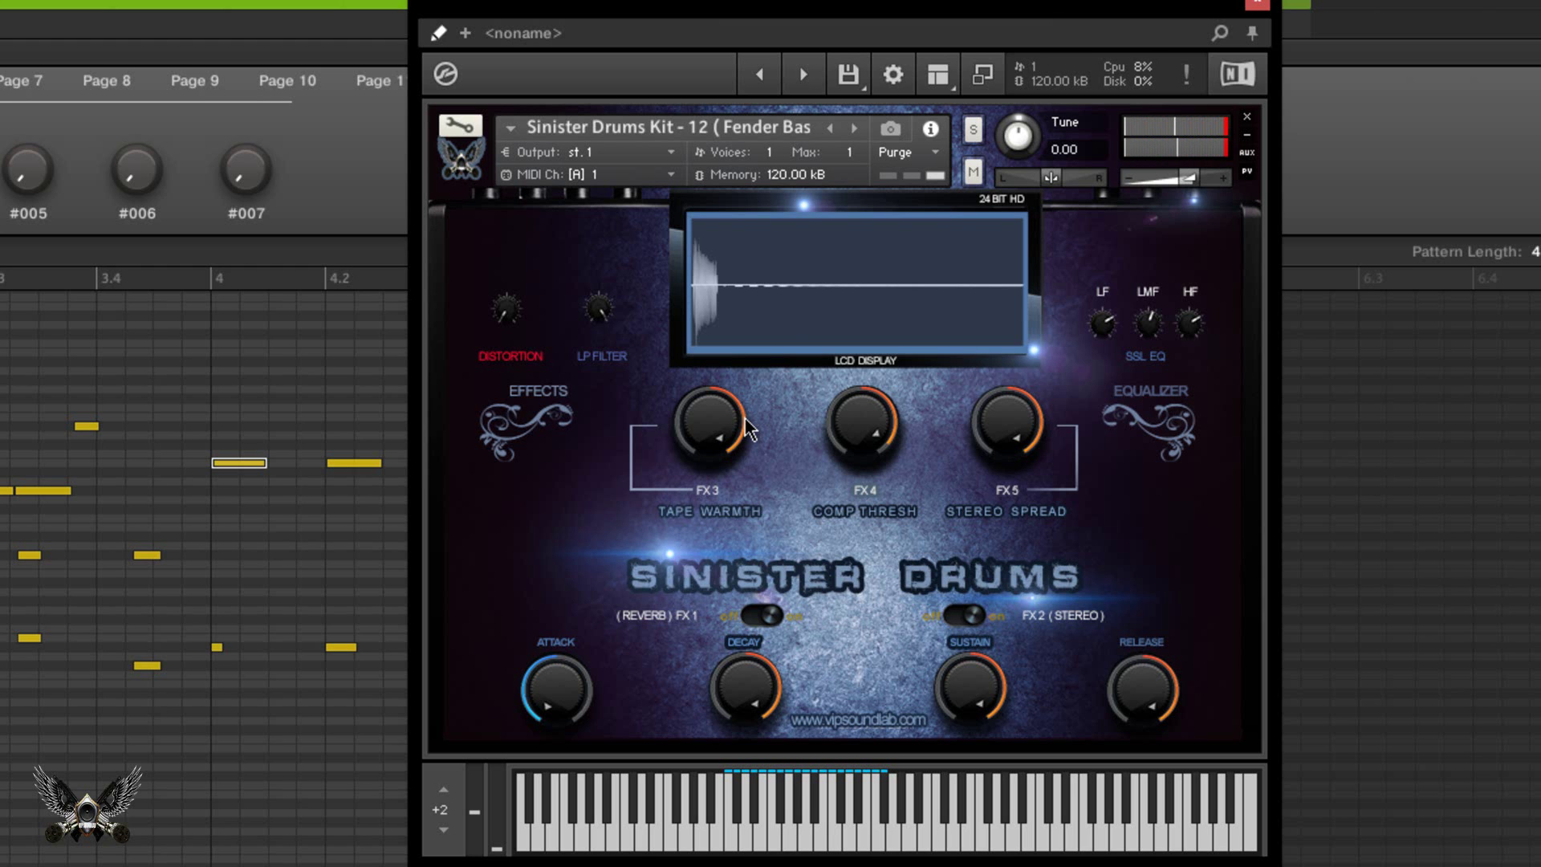
Advance through Sinister Drums kits 13 to 16 in Kontakt, and load Sinister Drums Kit - 17 (All 808)
left_click(854, 129)
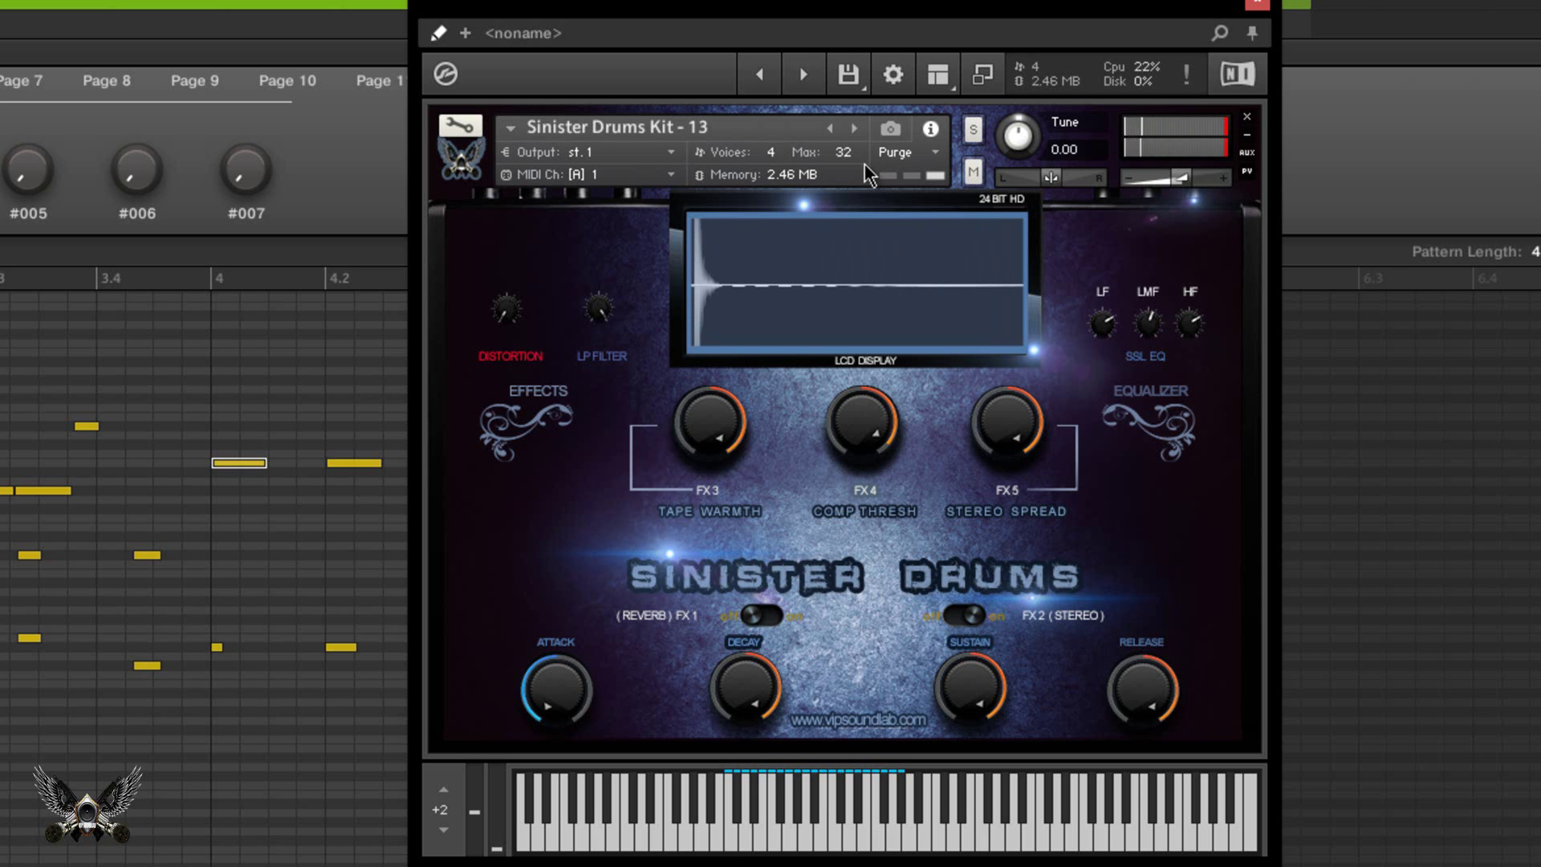
left_click(860, 124)
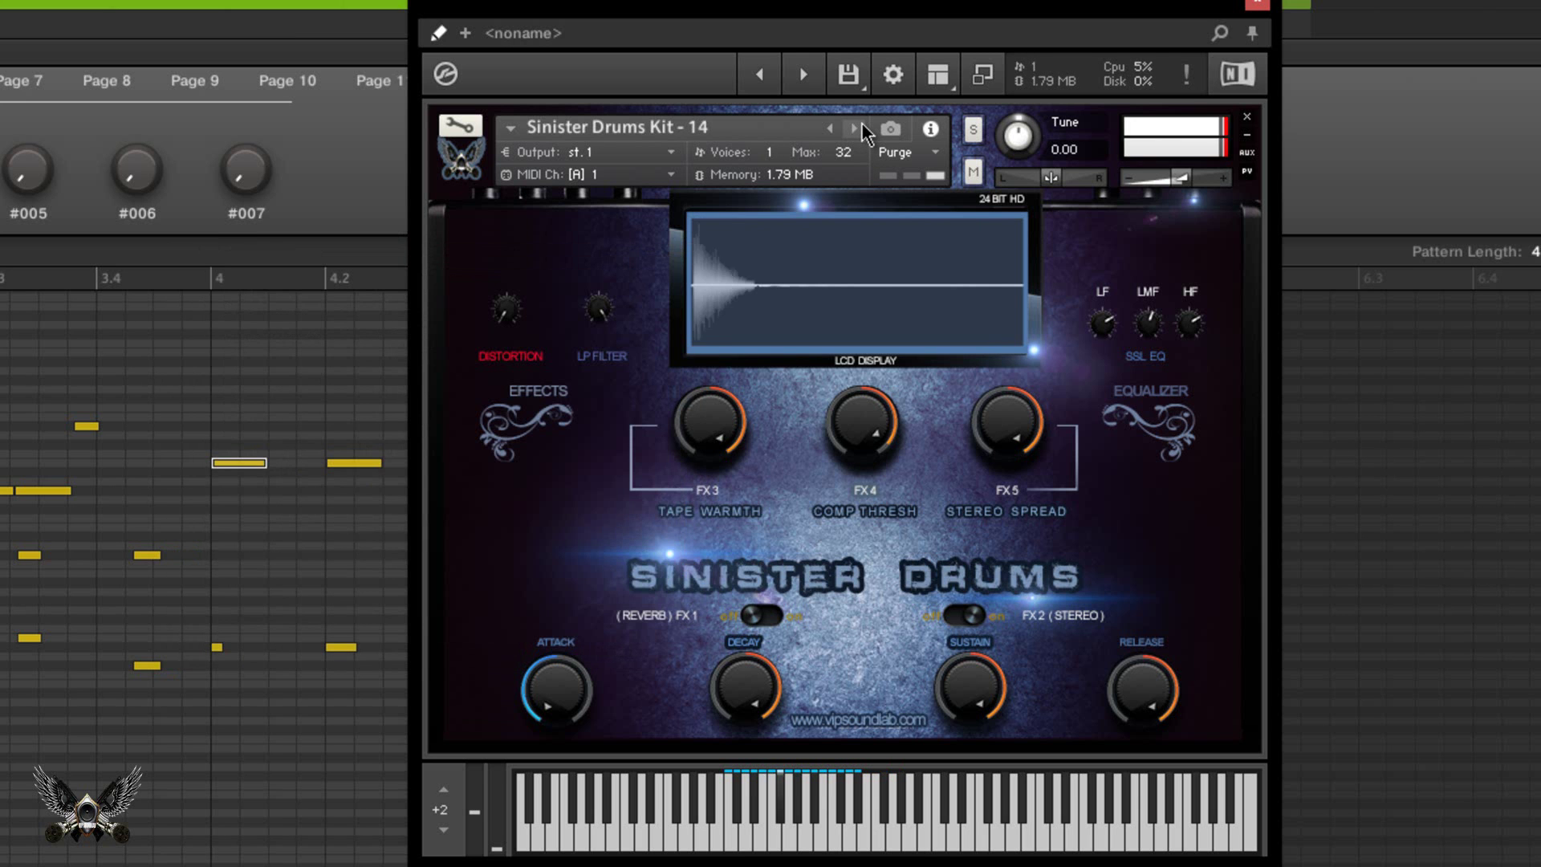
left_click(860, 124)
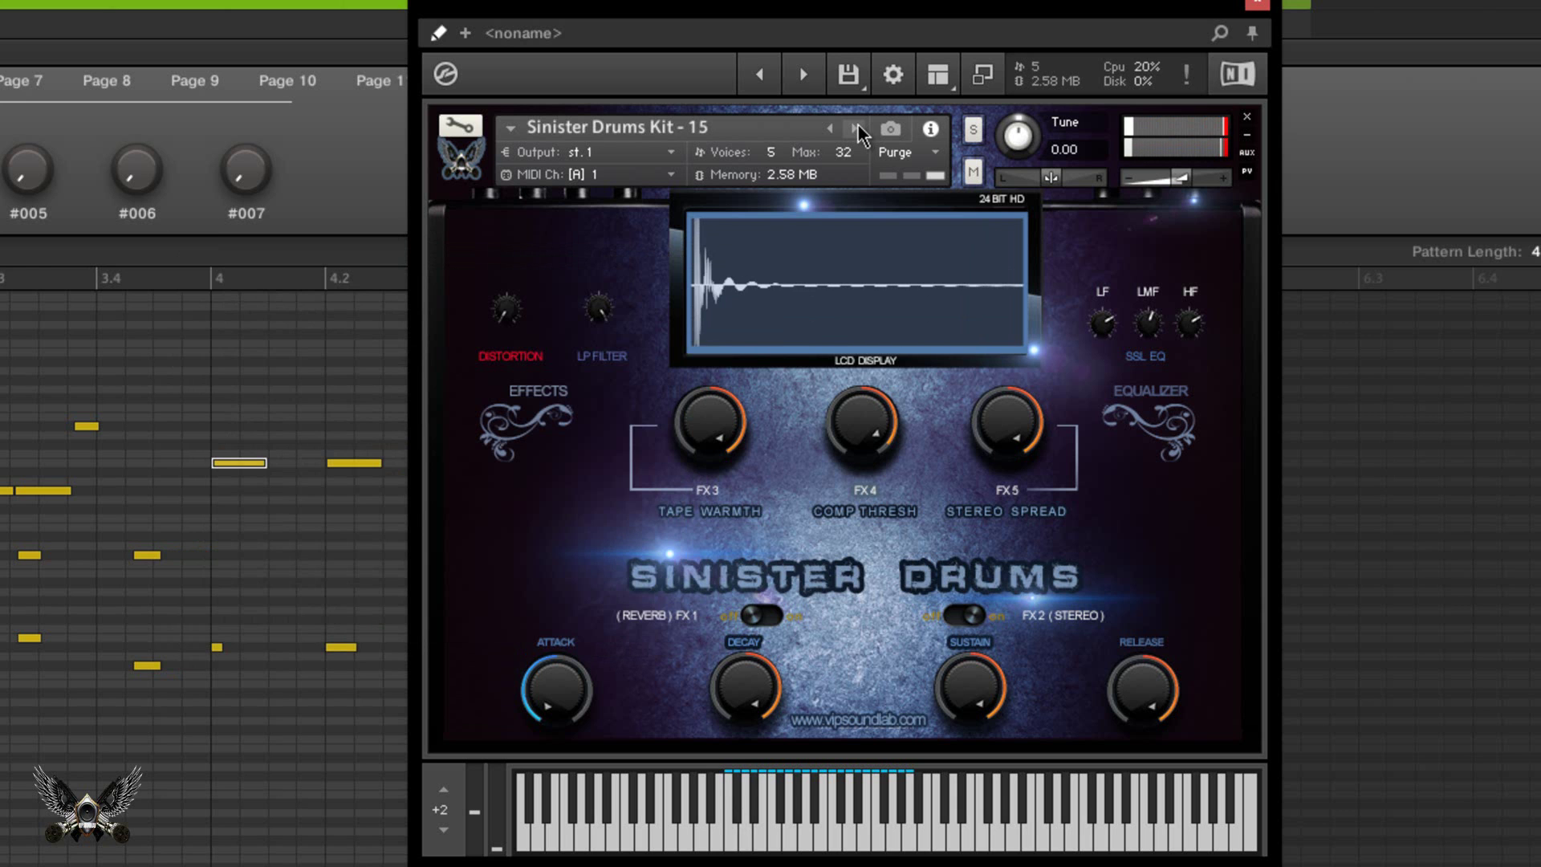
left_click(858, 125)
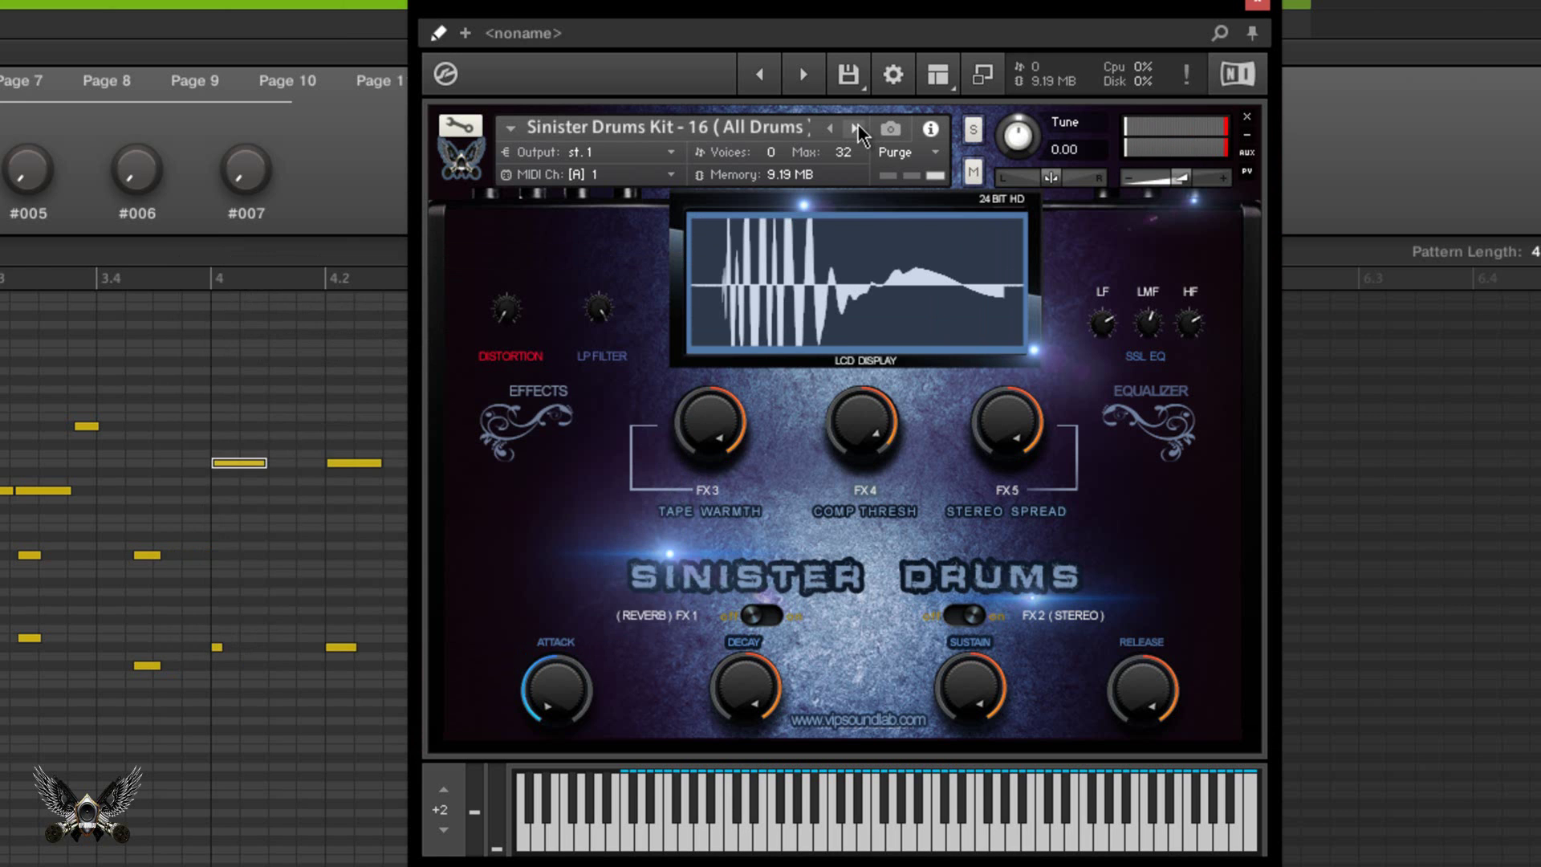
left_click(858, 125)
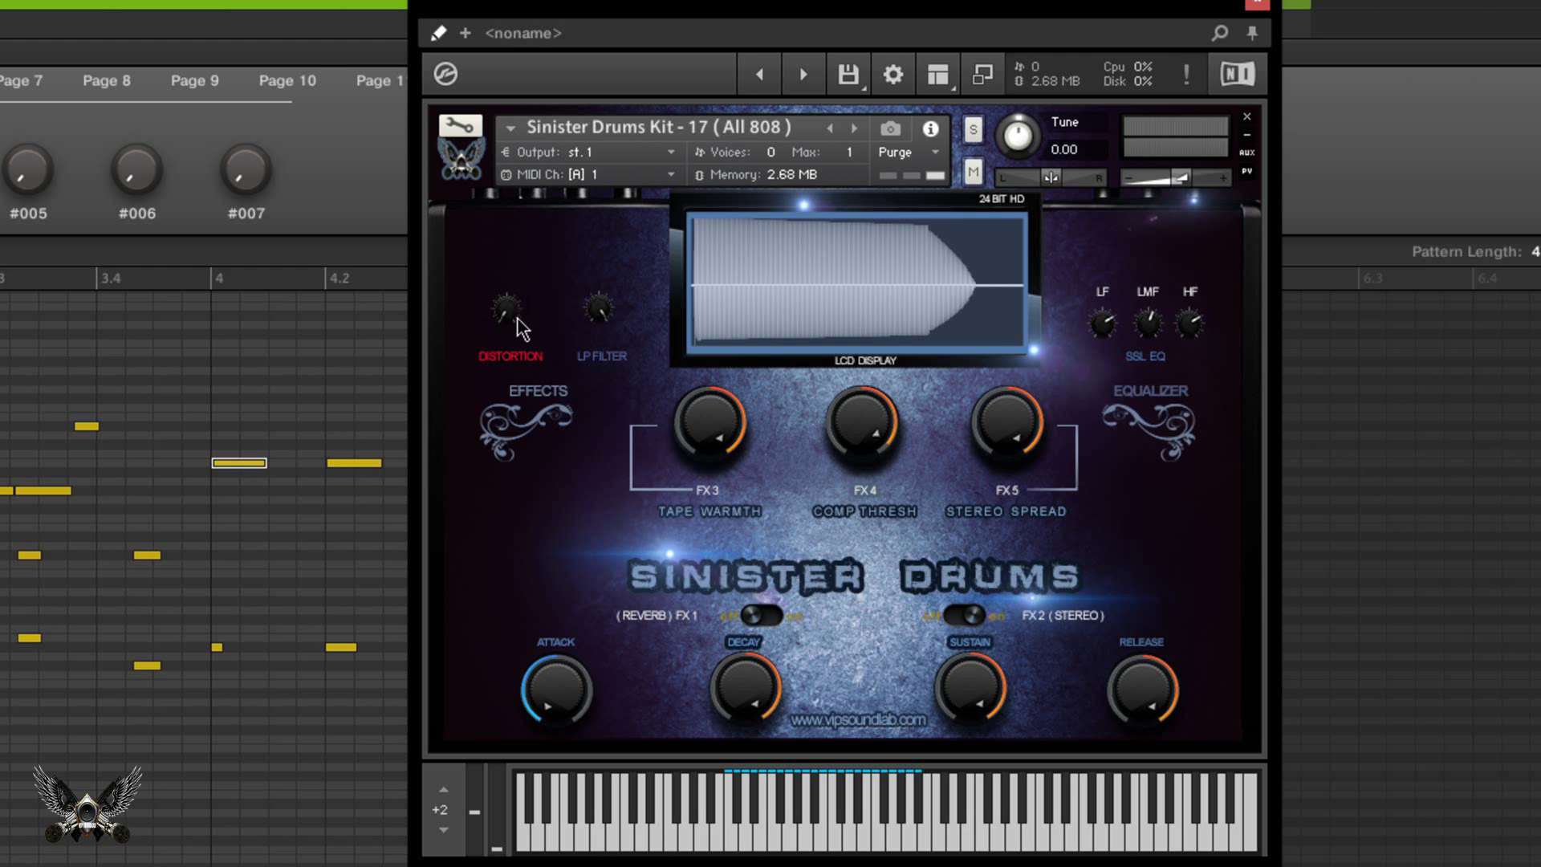
left_click_drag(508, 303, 602, 330)
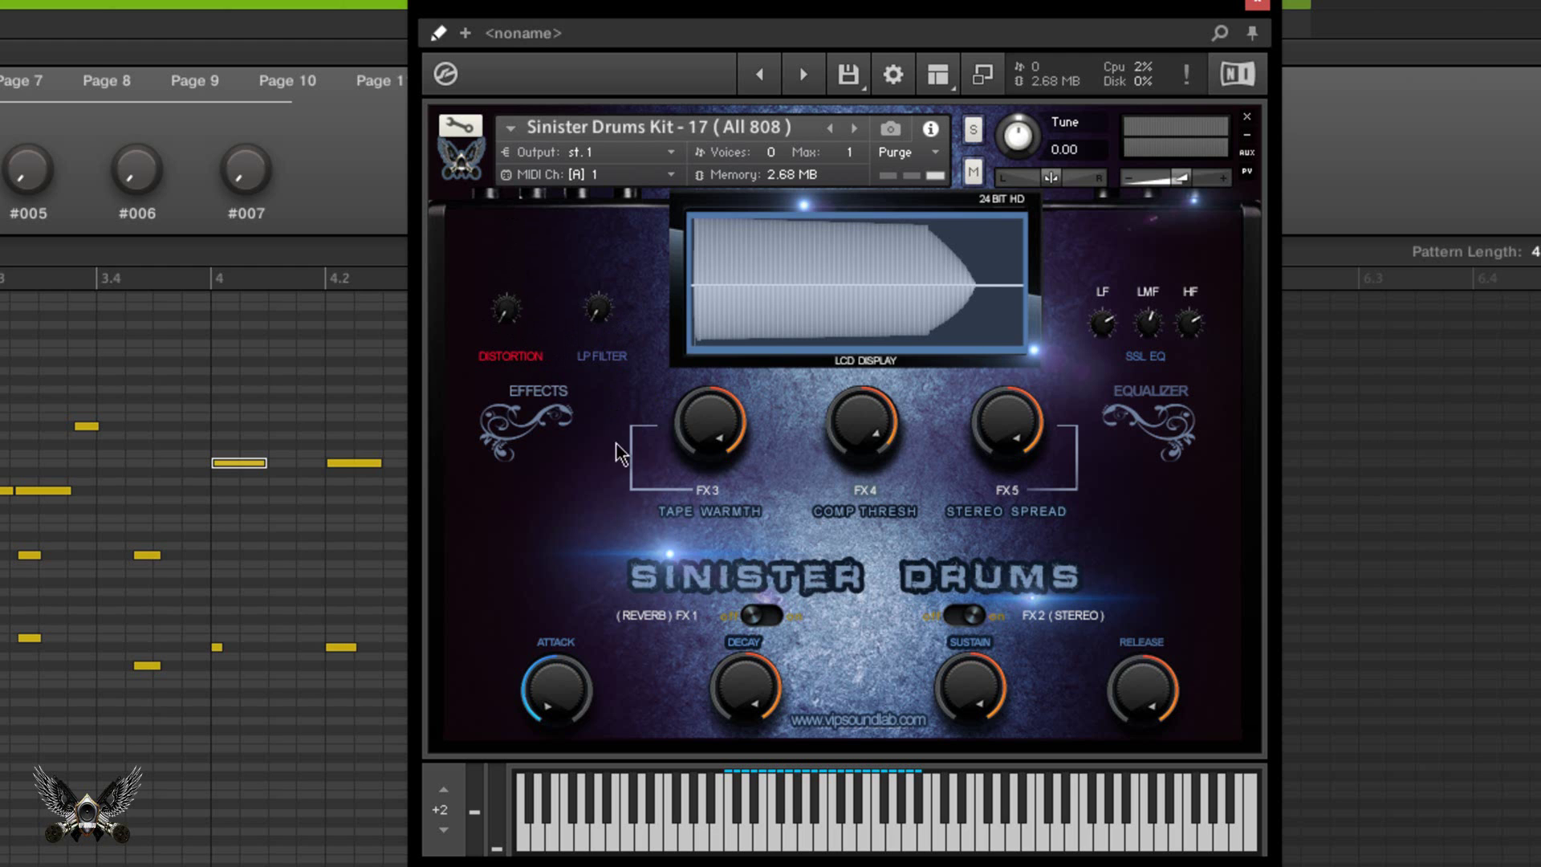